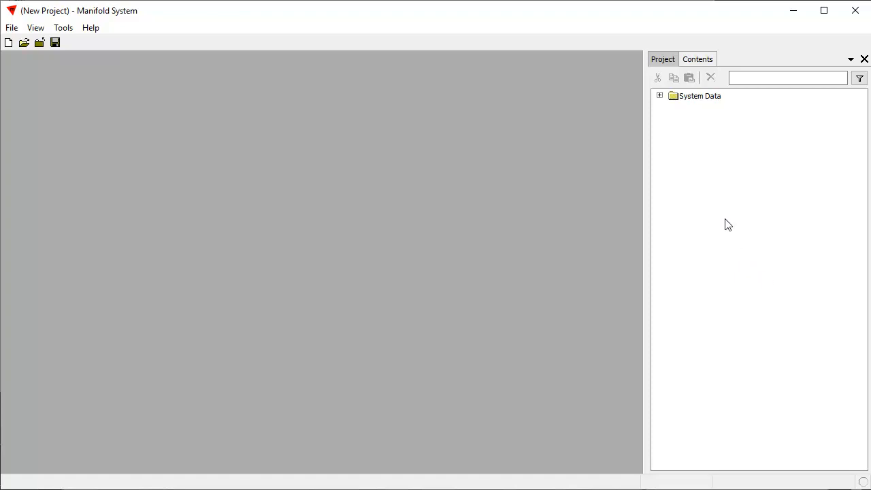
Open Boston_13cm.map from the big images folder with File > Open.
{"action": "left_click", "coordinate": [12, 28]}
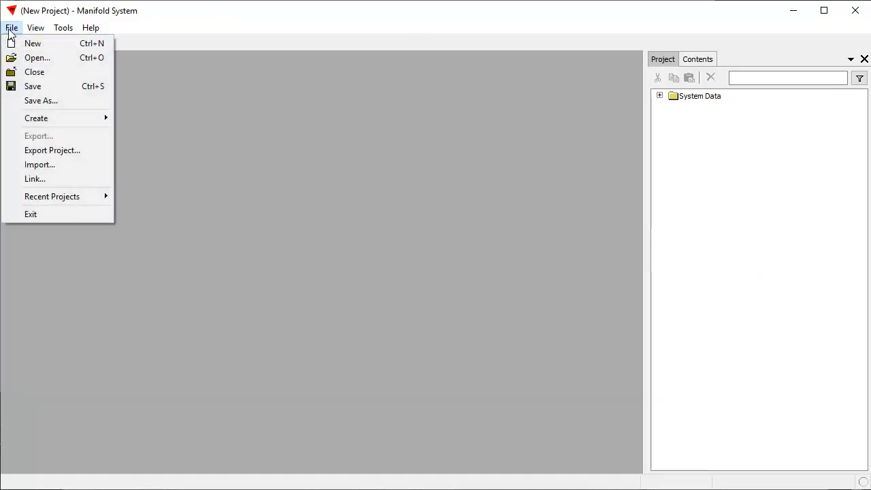
{"action": "left_click", "coordinate": [39, 59]}
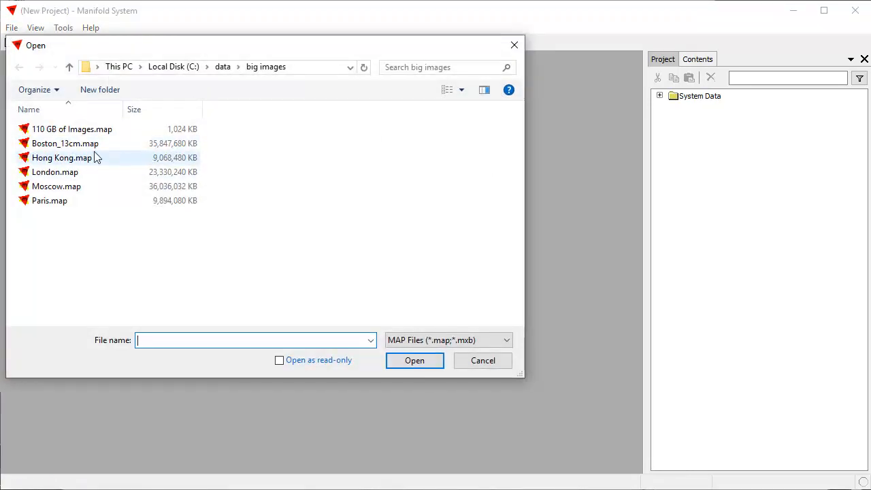
{"action": "left_click", "coordinate": [183, 146]}
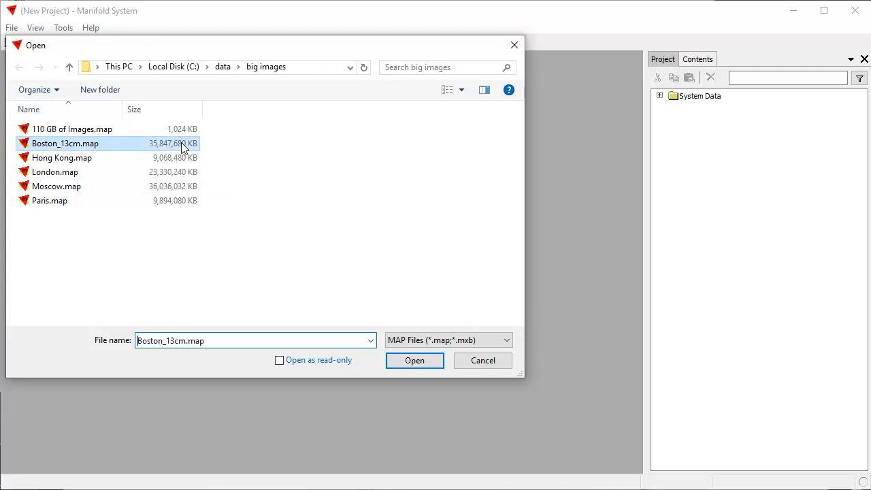
{"action": "left_click", "coordinate": [415, 361]}
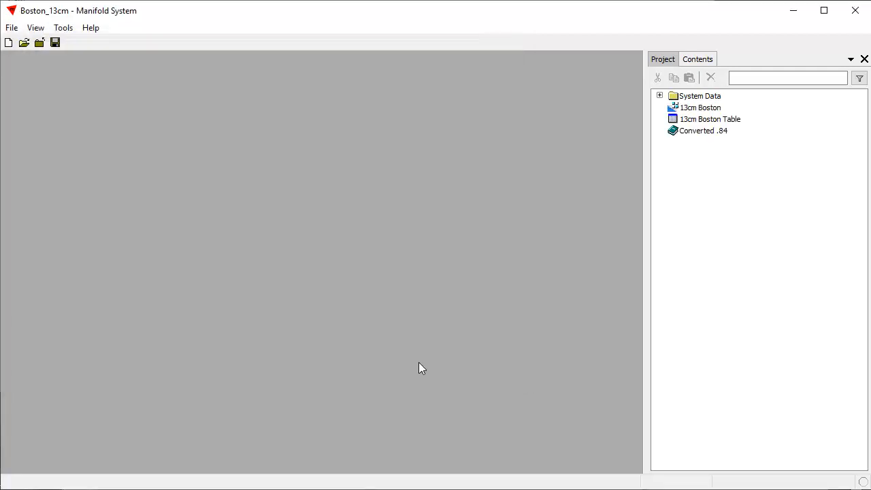
Display the 13cm Boston image and box-zoom into downtown at street-level detail.
{"action": "double_click", "coordinate": [711, 110]}
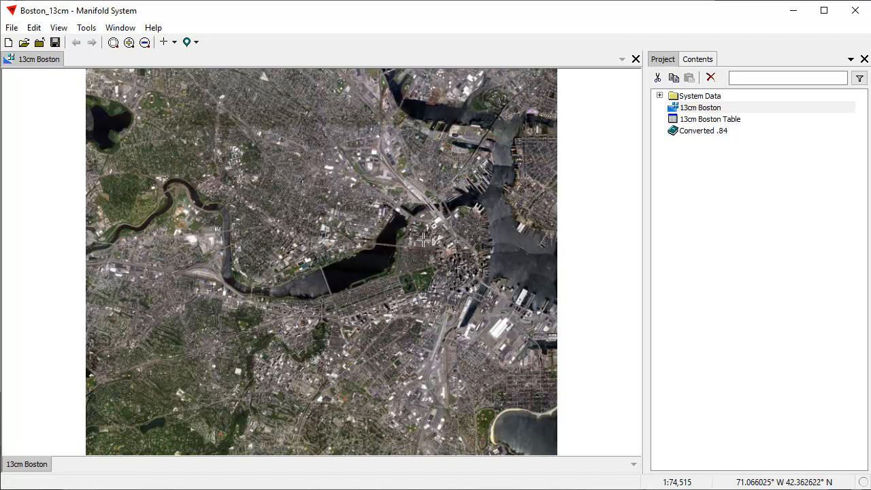
{"action": "left_click_drag", "start_coordinate": [431, 241], "coordinate": [491, 277]}
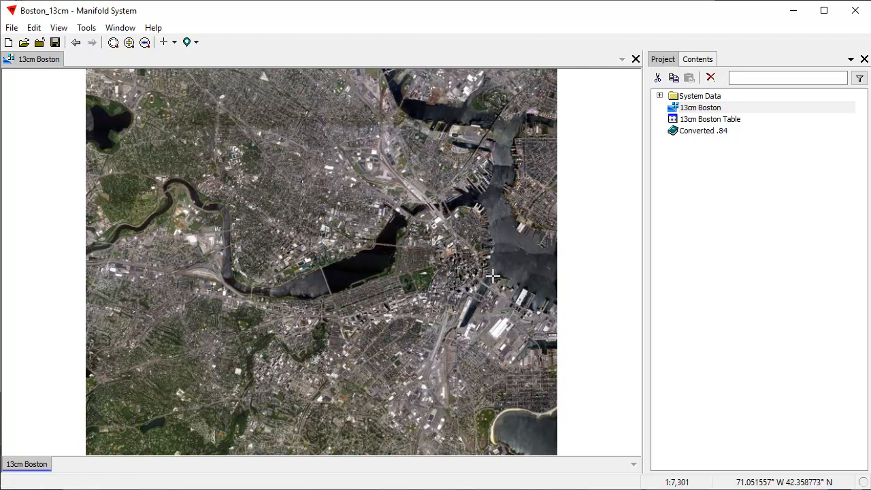
{"action": "left_click_drag", "start_coordinate": [284, 176], "coordinate": [403, 244]}
{"action": "left_click_drag", "start_coordinate": [120, 221], "coordinate": [299, 321]}
{"action": "left_click_drag", "start_coordinate": [265, 270], "coordinate": [424, 234]}
Pan and wheel-zoom around downtown Boston toward the plaza and nearby buildings.
{"action": "scroll", "coordinate": [513, 241], "scroll_direction": "down", "scroll_amount": 5}
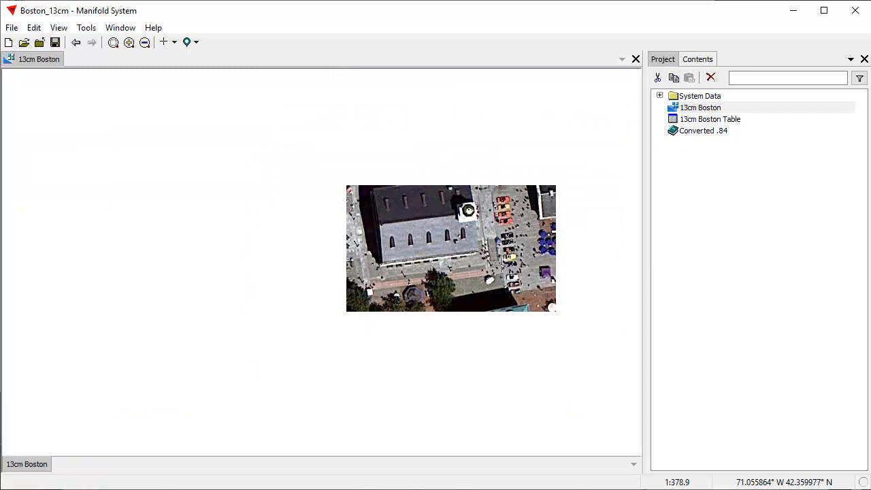
{"action": "scroll", "coordinate": [542, 256], "scroll_direction": "down", "scroll_amount": 3}
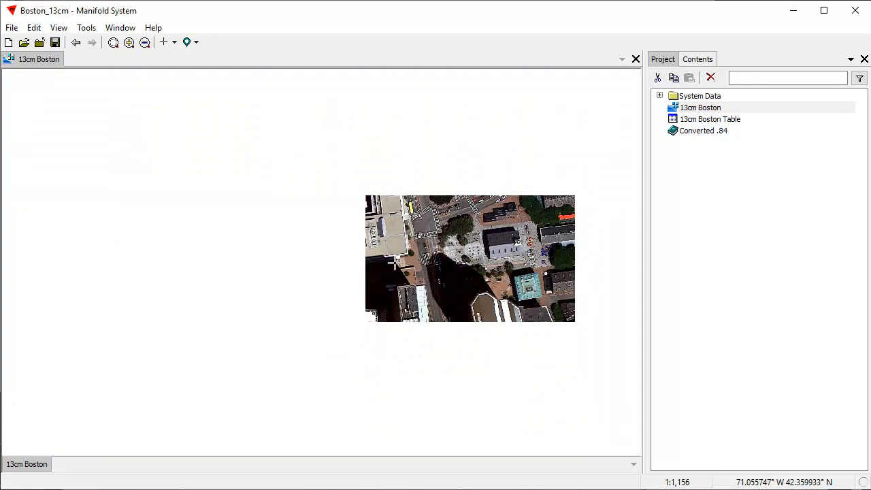
{"action": "left_click_drag", "start_coordinate": [538, 237], "coordinate": [417, 227]}
{"action": "scroll", "coordinate": [490, 293], "scroll_direction": "up", "scroll_amount": 5}
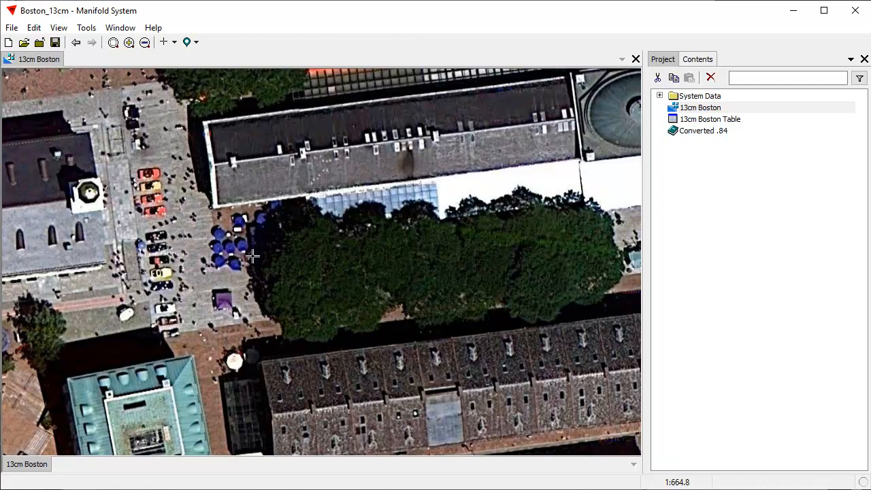
{"action": "scroll", "coordinate": [74, 221], "scroll_direction": "up", "scroll_amount": 2}
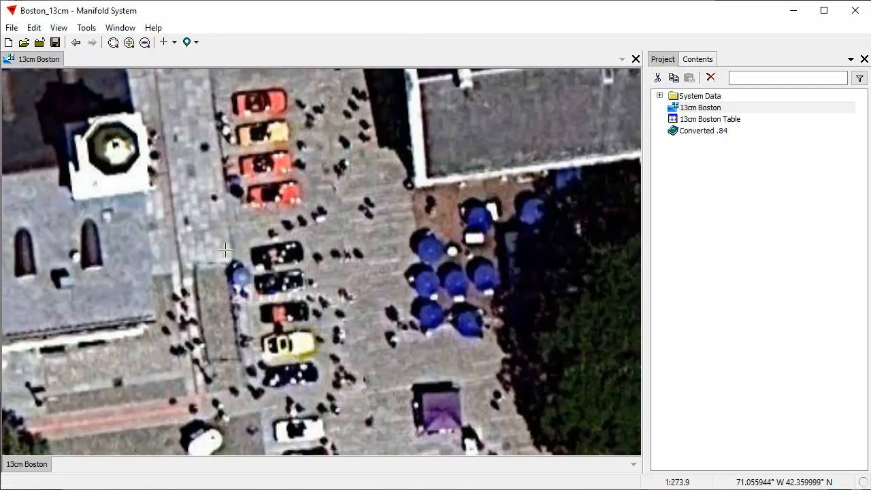
{"action": "scroll", "coordinate": [218, 253], "scroll_direction": "down", "scroll_amount": 4}
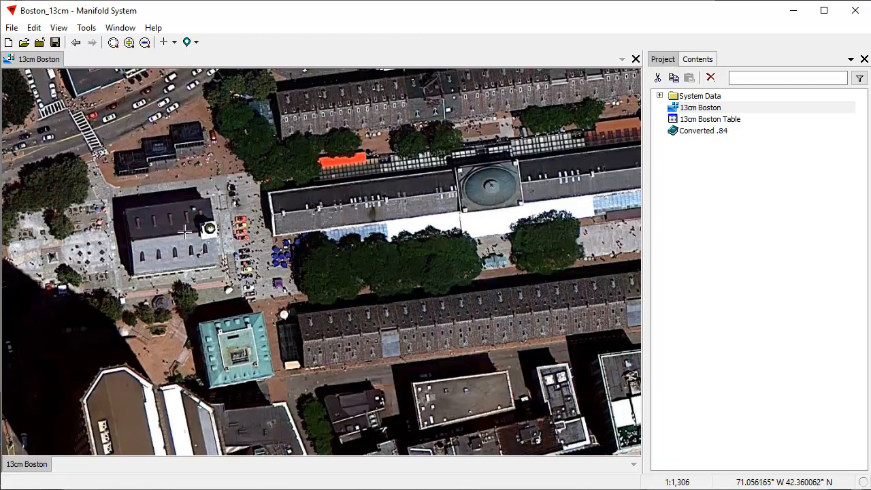
{"action": "left_click_drag", "start_coordinate": [186, 232], "coordinate": [424, 202]}
{"action": "scroll", "coordinate": [308, 265], "scroll_direction": "down", "scroll_amount": 3}
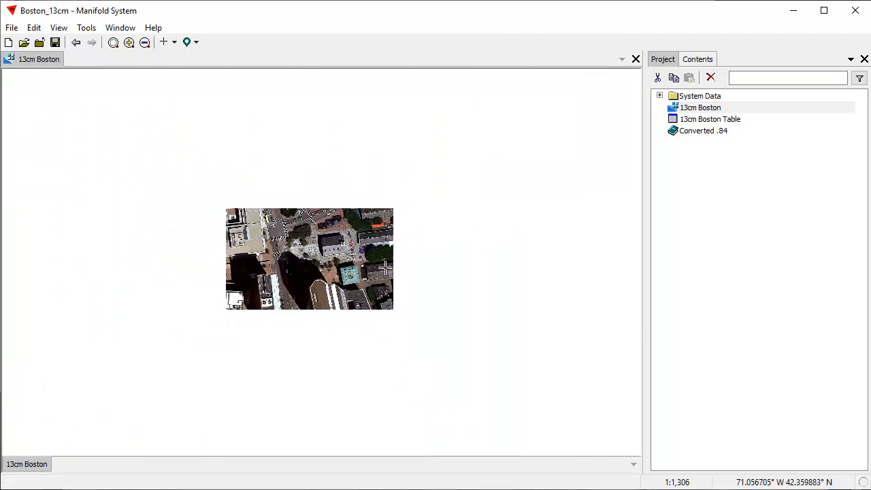
{"action": "left_click_drag", "start_coordinate": [197, 321], "coordinate": [537, 182]}
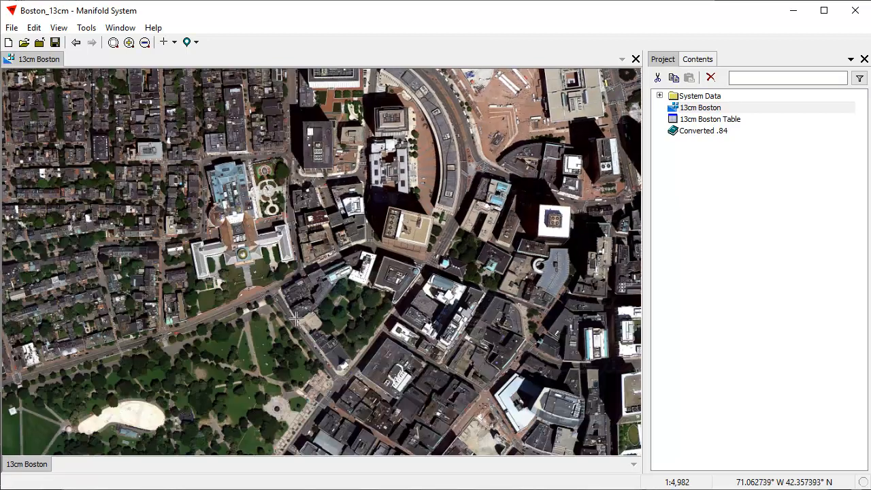
Zoom in closely on the park with circular paths beside the fountain.
{"action": "scroll", "coordinate": [181, 258], "scroll_direction": "down", "scroll_amount": 3}
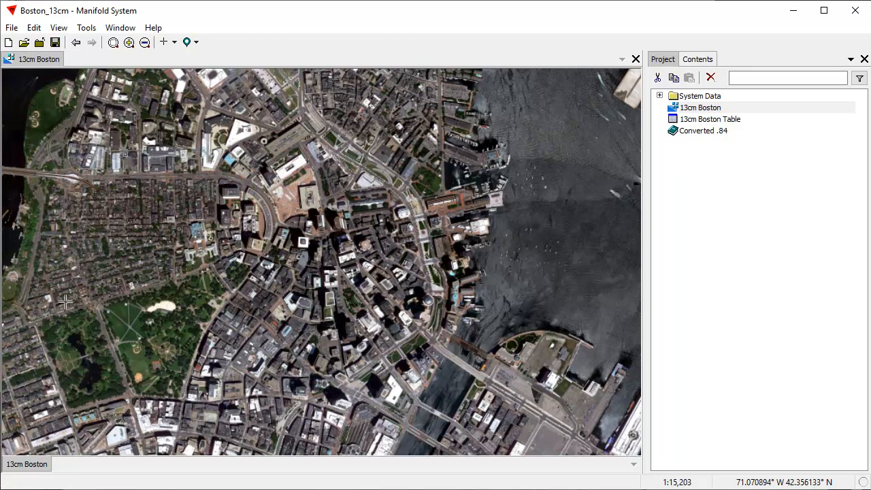
{"action": "scroll", "coordinate": [134, 360], "scroll_direction": "up", "scroll_amount": 3}
{"action": "scroll", "coordinate": [198, 286], "scroll_direction": "down", "scroll_amount": 3}
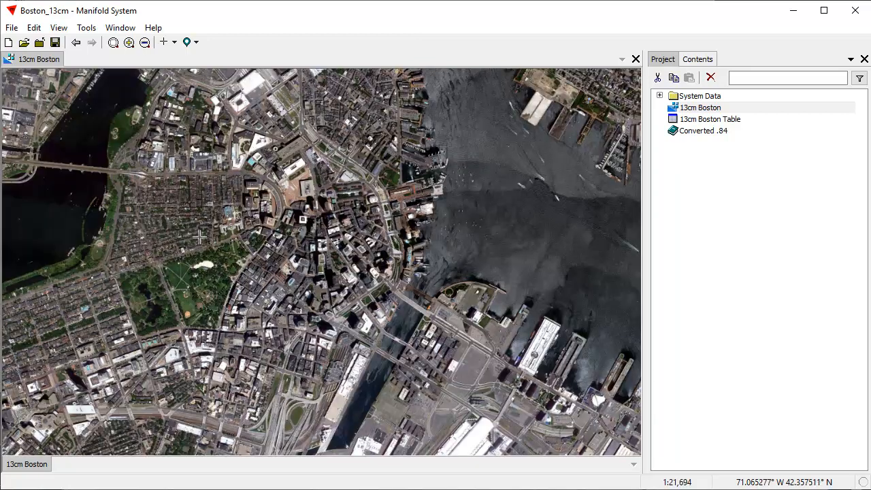
{"action": "left_click_drag", "start_coordinate": [216, 281], "coordinate": [310, 281]}
{"action": "left_click_drag", "start_coordinate": [254, 272], "coordinate": [312, 310]}
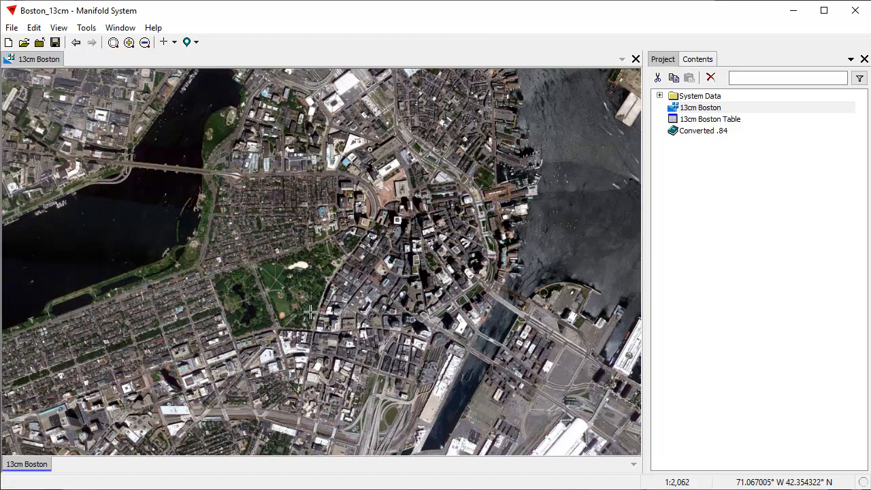
{"action": "left_click_drag", "start_coordinate": [461, 263], "coordinate": [521, 309]}
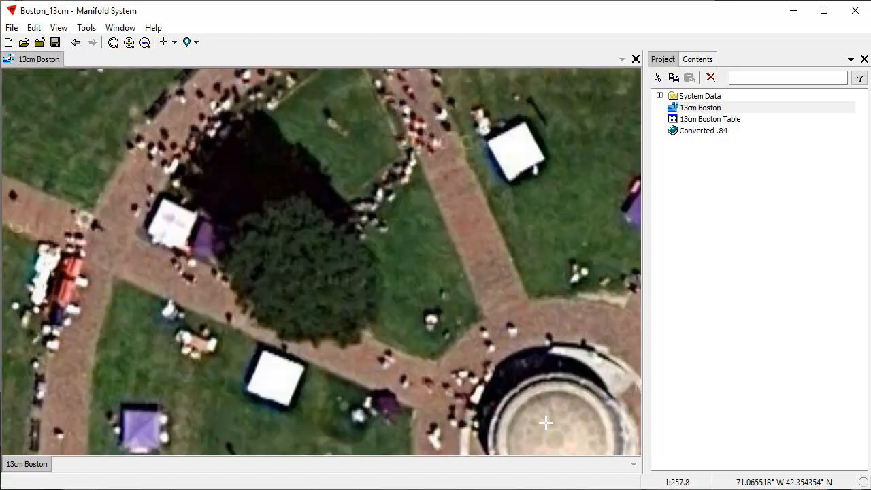
{"action": "scroll", "coordinate": [505, 265], "scroll_direction": "down", "scroll_amount": 3}
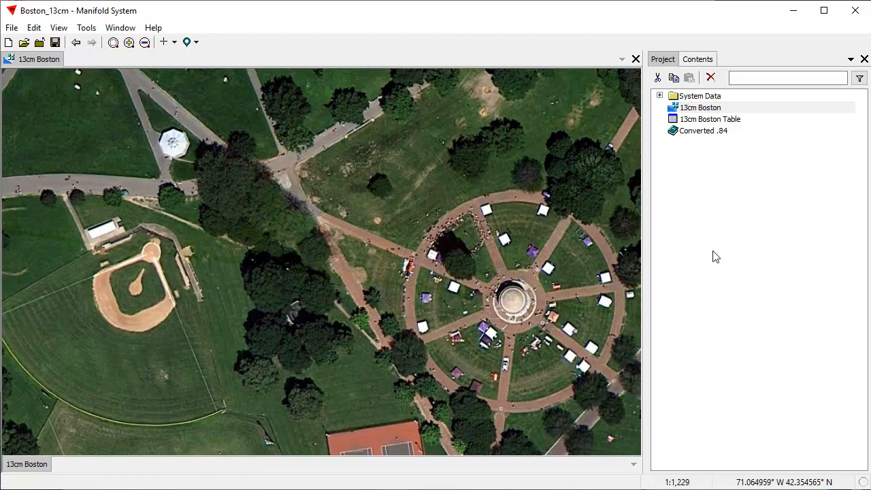
Start a new empty project.
{"action": "left_click", "coordinate": [745, 288]}
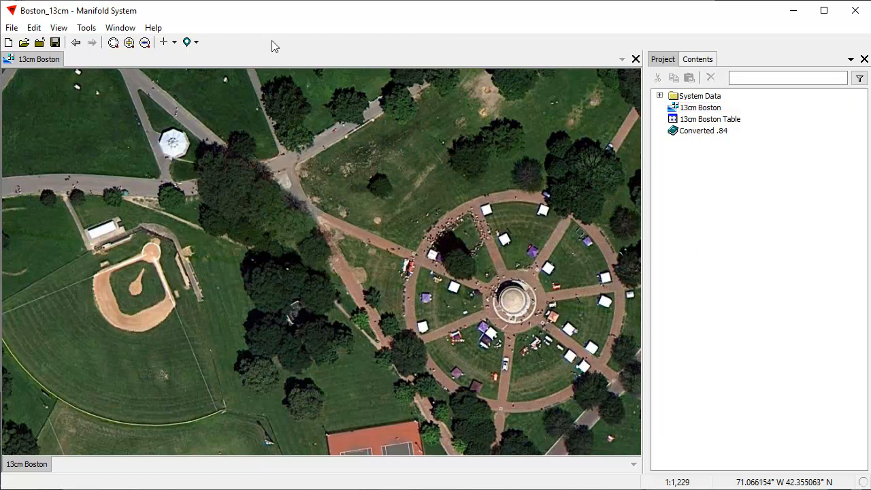
{"action": "left_click", "coordinate": [11, 27]}
{"action": "left_click", "coordinate": [27, 42]}
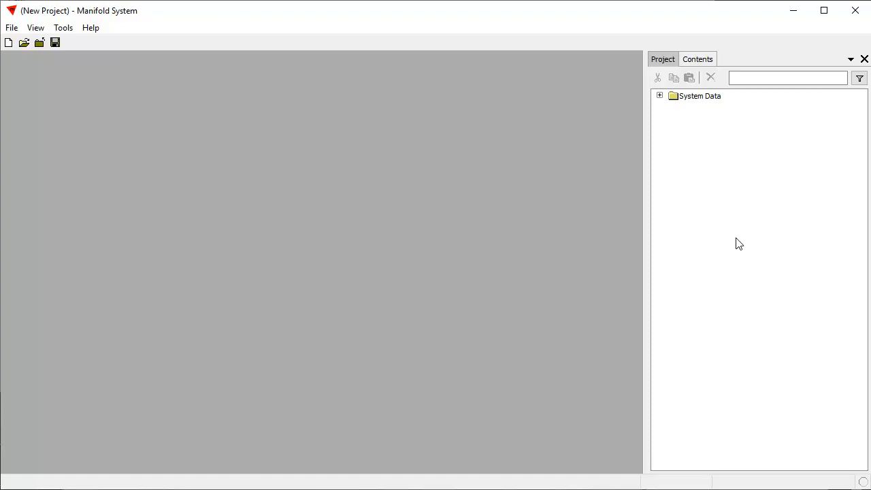
Link Boston_13cm, Hong Kong, London, Moscow and Paris .map files into the project.
{"action": "left_click", "coordinate": [11, 28]}
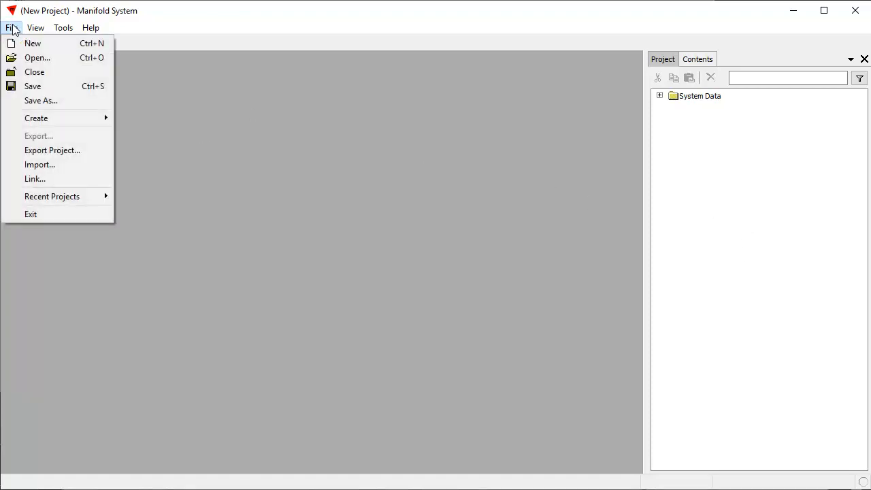
{"action": "left_click", "coordinate": [34, 179]}
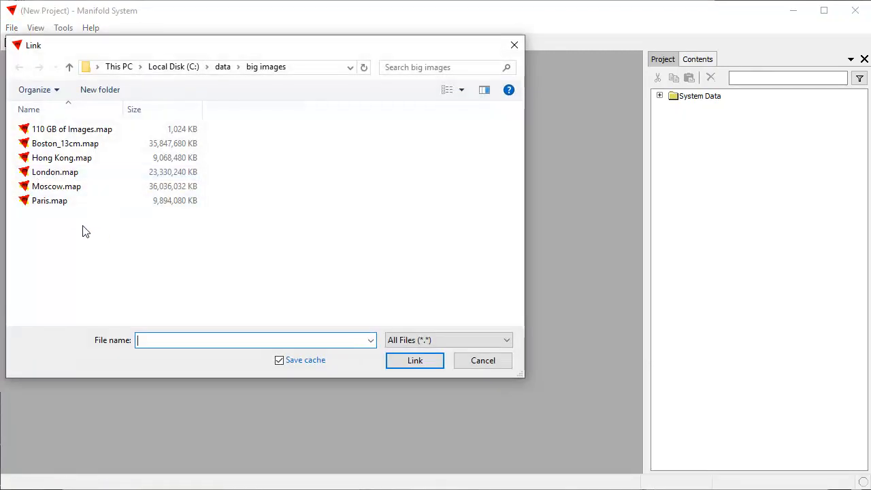
{"action": "left_click", "coordinate": [86, 145]}
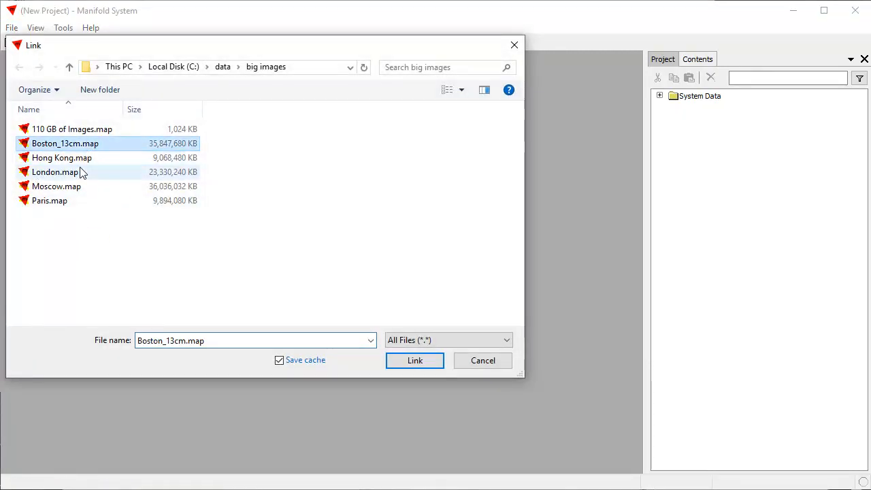
{"action": "left_click", "coordinate": [80, 159], "text": "ctrl"}
{"action": "left_click", "coordinate": [72, 172], "text": "ctrl"}
{"action": "left_click", "coordinate": [69, 187], "text": "ctrl"}
{"action": "left_click", "coordinate": [65, 204], "text": "ctrl"}
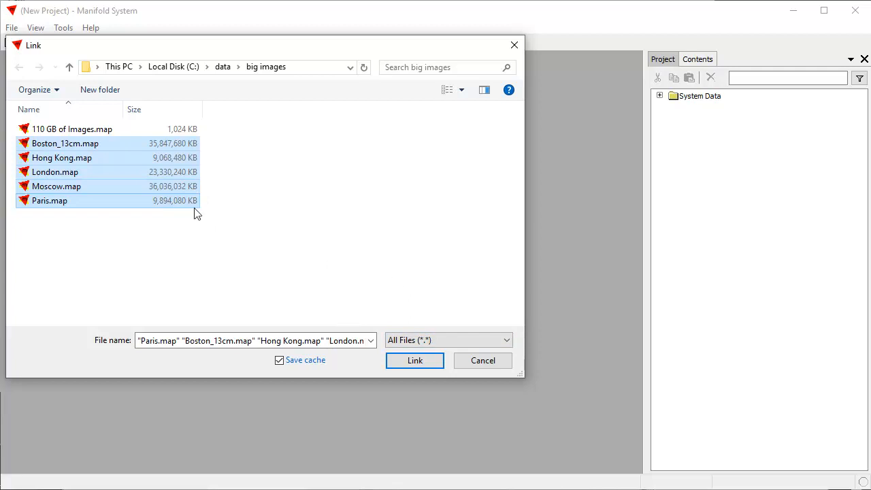
{"action": "left_click", "coordinate": [417, 361]}
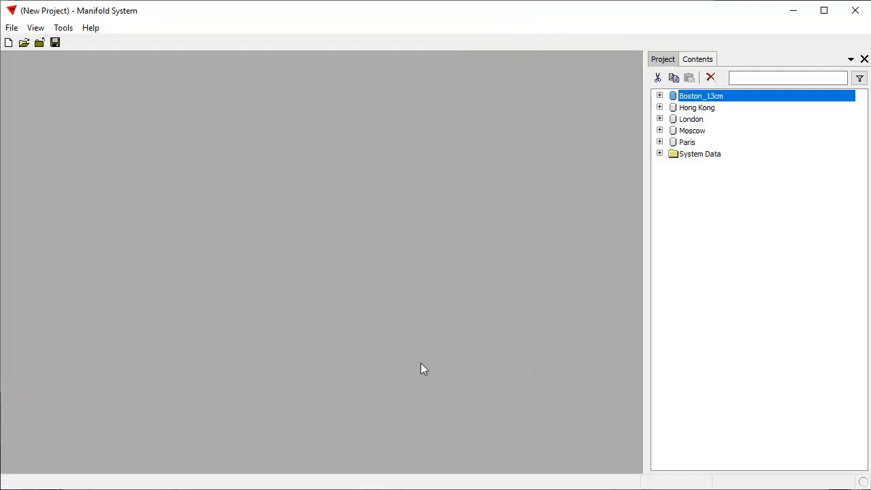
Expand Boston_13cm, Hong Kong, London, Moscow and Paris to list their images and tables.
{"action": "left_click", "coordinate": [660, 96]}
{"action": "left_click", "coordinate": [659, 154]}
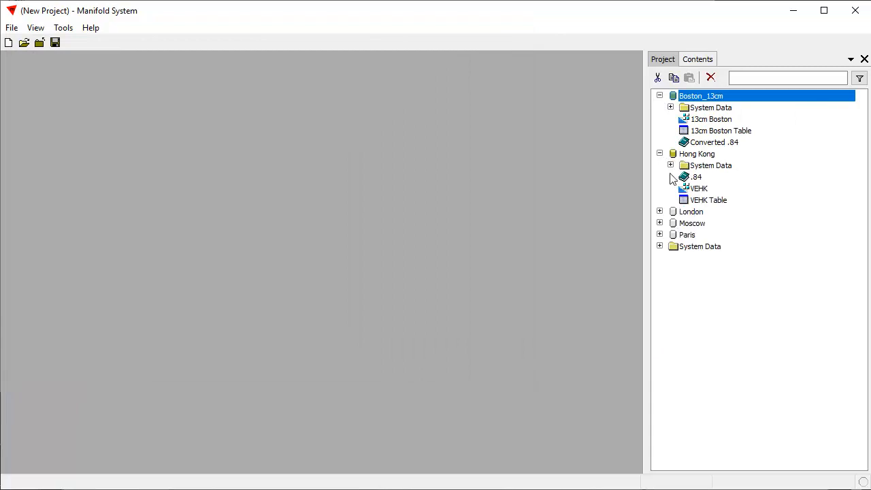
{"action": "left_click", "coordinate": [660, 212]}
{"action": "left_click", "coordinate": [659, 270]}
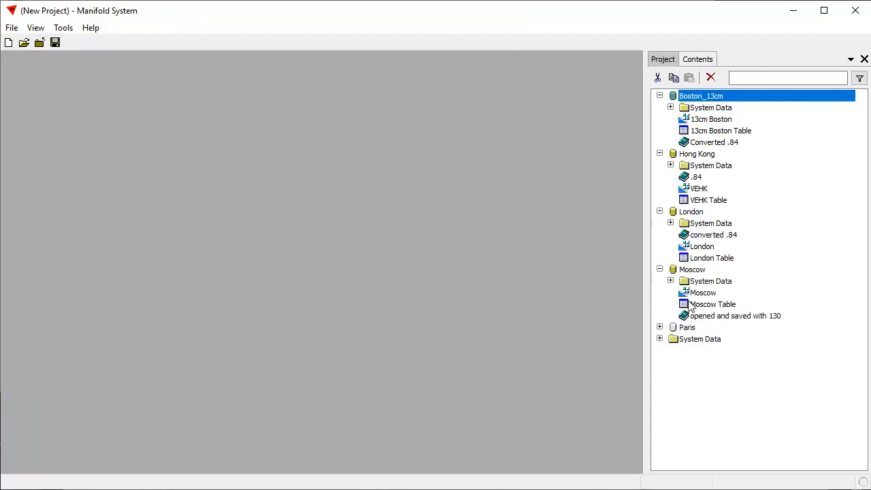
{"action": "left_click", "coordinate": [660, 328]}
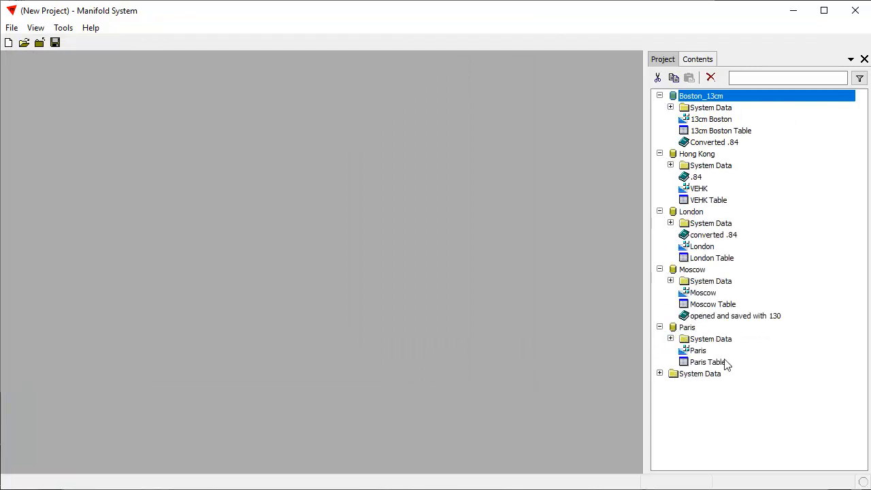
{"action": "double_click", "coordinate": [714, 121]}
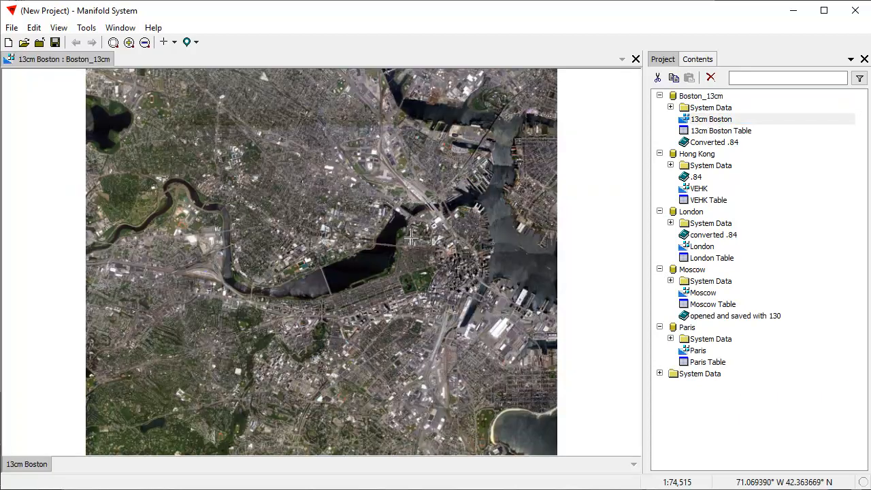
{"action": "scroll", "coordinate": [429, 243], "scroll_direction": "up", "scroll_amount": 4}
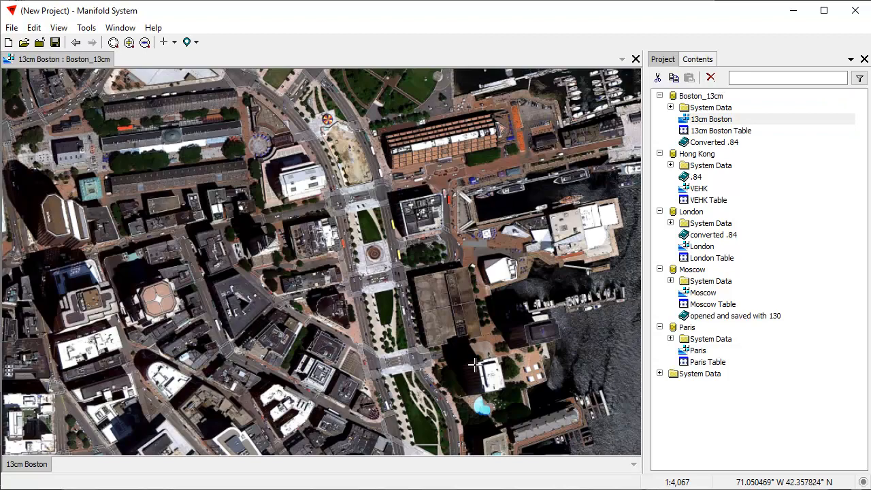
{"action": "left_click_drag", "start_coordinate": [187, 167], "coordinate": [449, 291]}
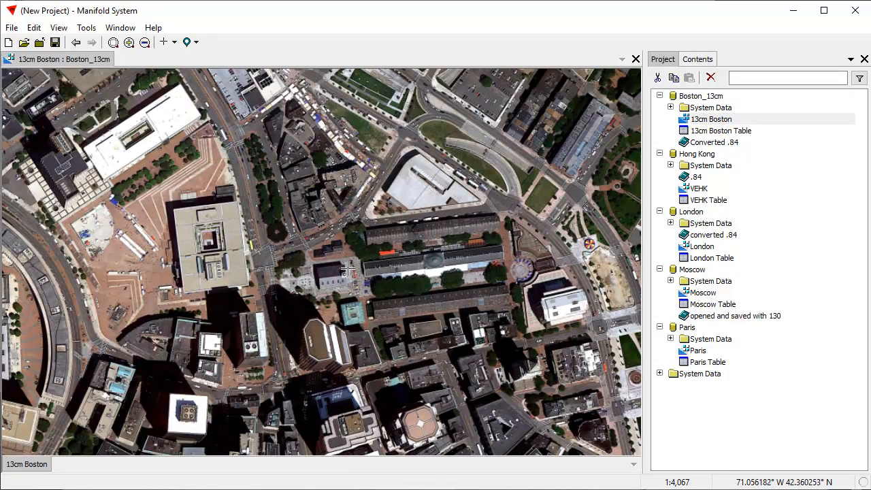
{"action": "scroll", "coordinate": [316, 246], "scroll_direction": "up", "scroll_amount": 3}
{"action": "left_click", "coordinate": [76, 43]}
{"action": "left_click", "coordinate": [76, 43]}
{"action": "left_click", "coordinate": [76, 43]}
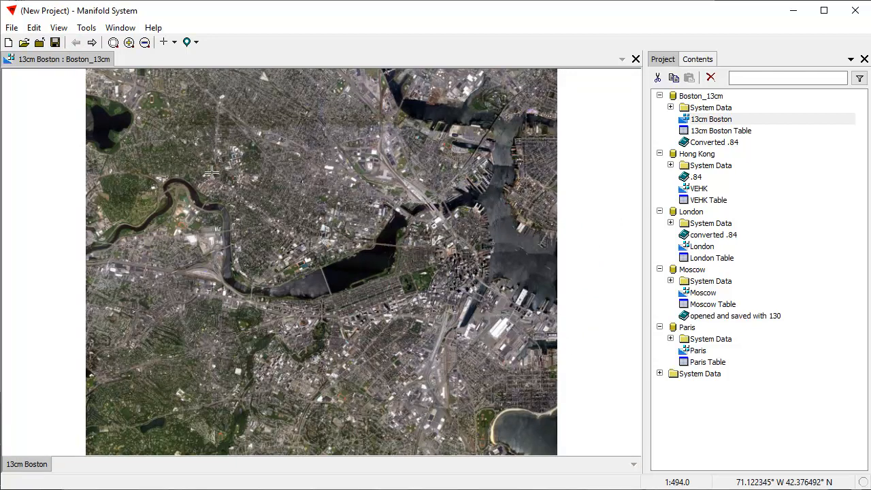
{"action": "scroll", "coordinate": [194, 160], "scroll_direction": "up", "scroll_amount": 3}
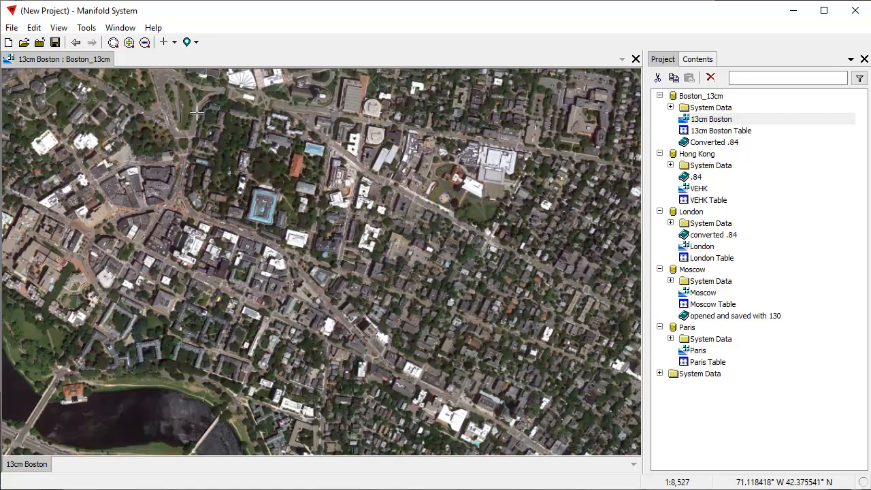
{"action": "scroll", "coordinate": [324, 217], "scroll_direction": "up", "scroll_amount": 2}
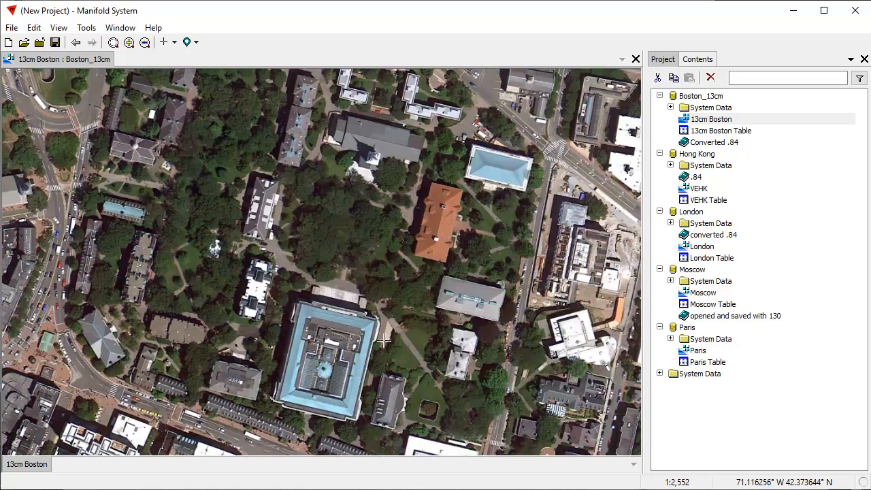
{"action": "left_click", "coordinate": [77, 42]}
{"action": "left_click", "coordinate": [76, 42]}
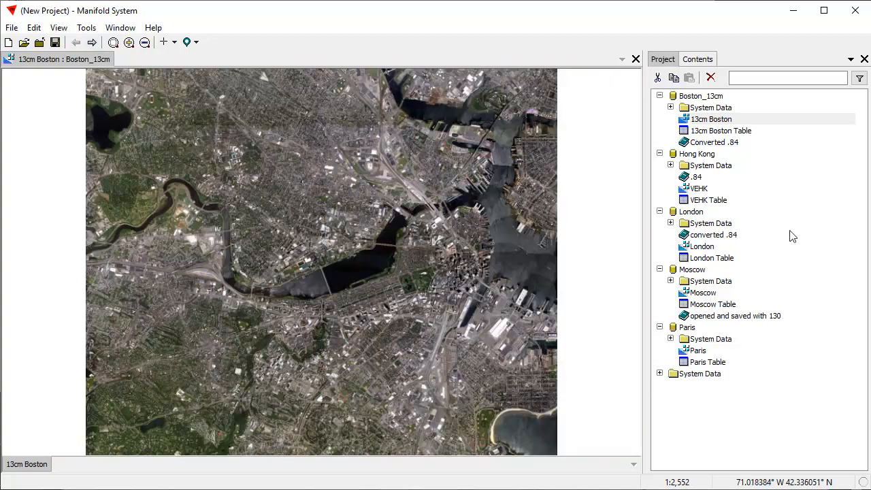
Open the VEHK, London and Moscow images in their own windows.
{"action": "double_click", "coordinate": [701, 191]}
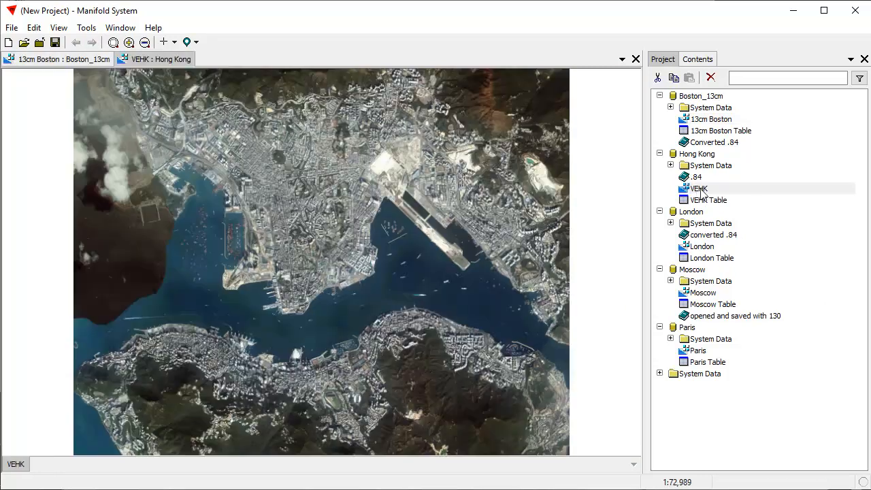
{"action": "double_click", "coordinate": [703, 247]}
{"action": "left_click", "coordinate": [708, 294]}
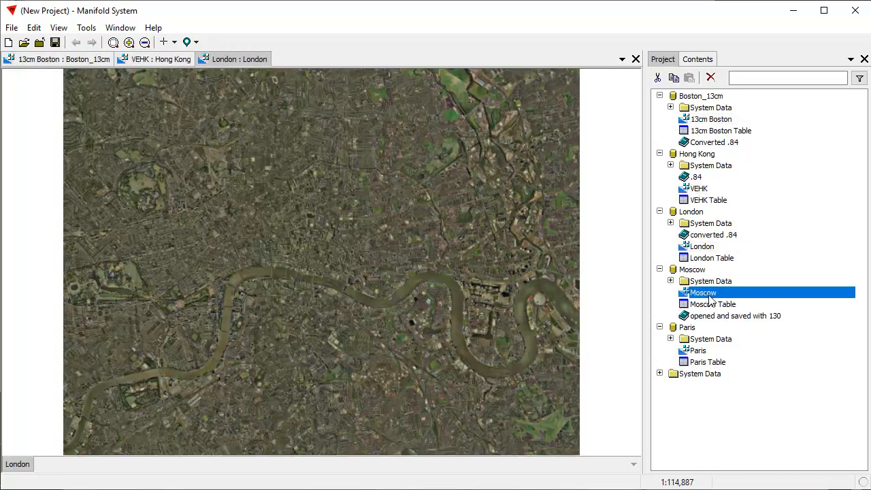
{"action": "double_click", "coordinate": [730, 293]}
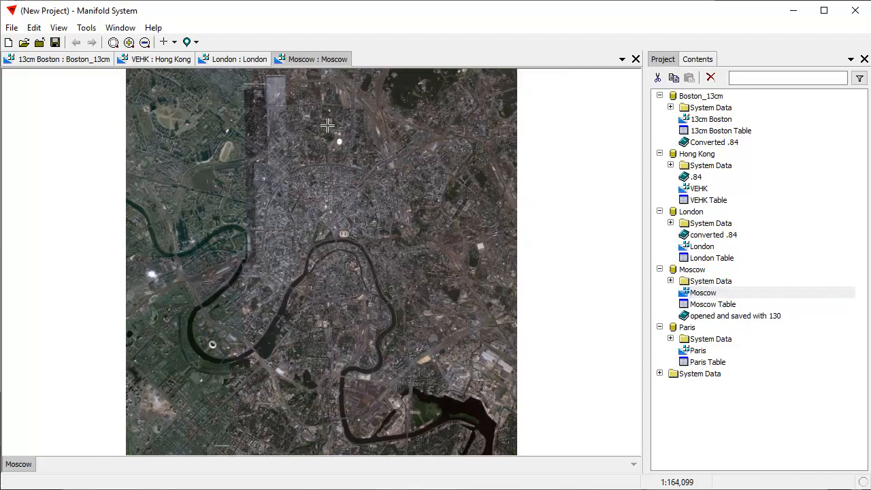
Close the Moscow, London, Hong Kong and Boston image windows.
{"action": "left_click", "coordinate": [635, 60]}
{"action": "left_click", "coordinate": [636, 60]}
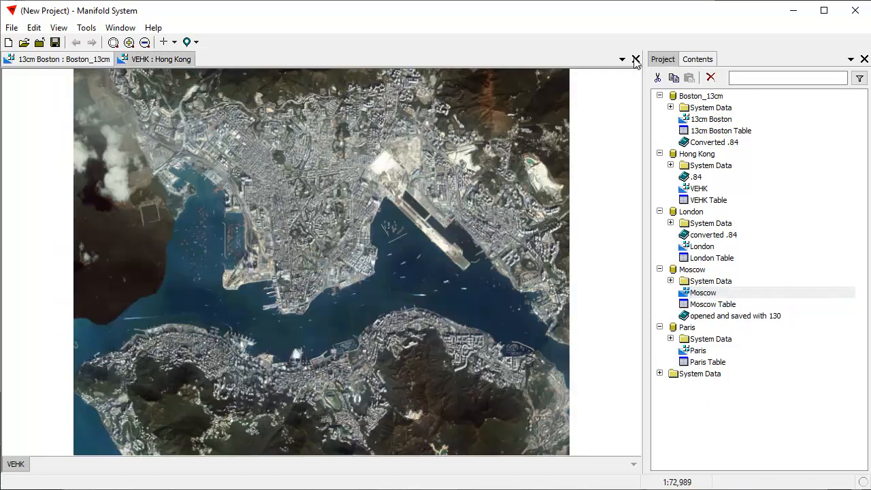
{"action": "left_click", "coordinate": [636, 60]}
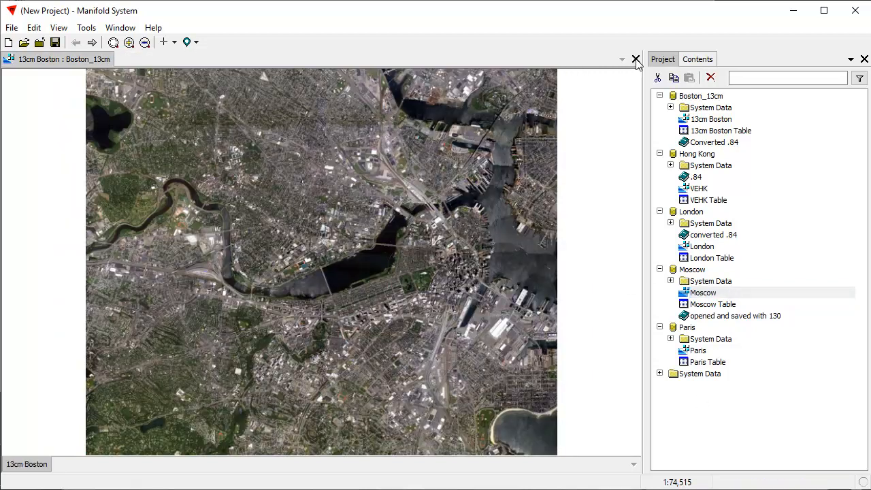
{"action": "left_click", "coordinate": [636, 60]}
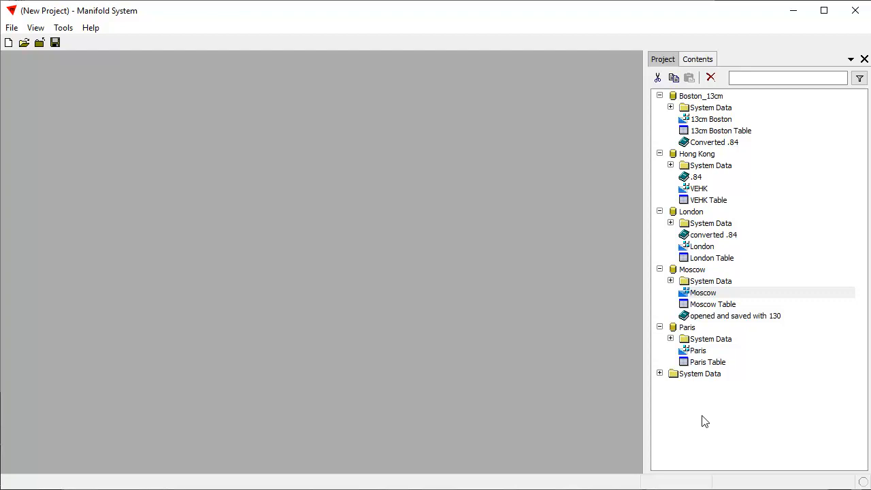
{"action": "left_click", "coordinate": [742, 411]}
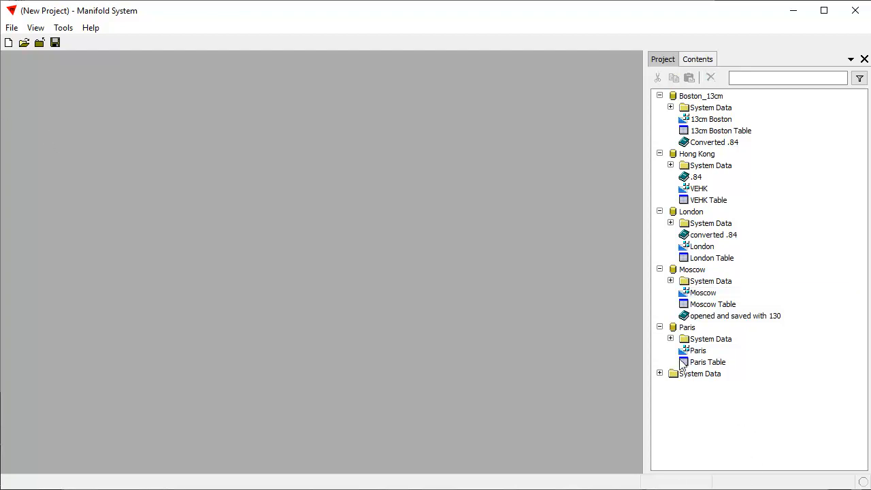
{"action": "left_click", "coordinate": [11, 28]}
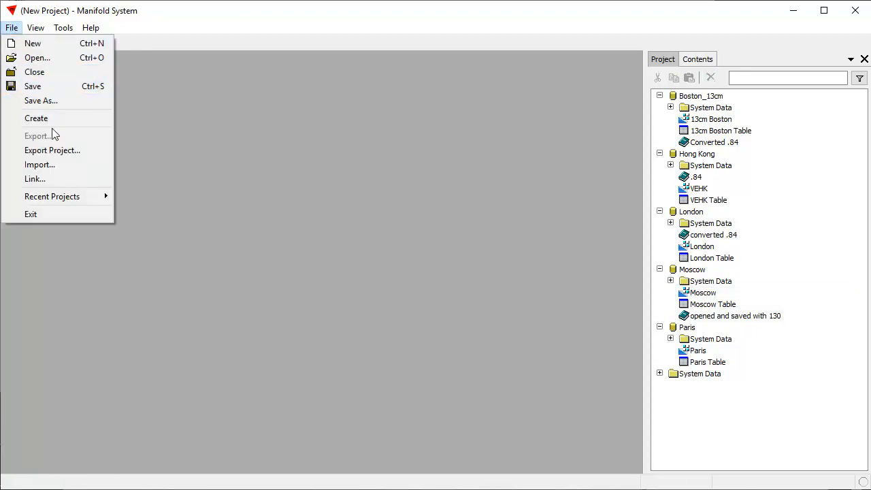
Create a map named Map in WGS 84 / Pseudo-Mercator (EPSG:3857) and open its window.
{"action": "mouse_move", "coordinate": [57, 123]}
{"action": "left_click", "coordinate": [163, 202]}
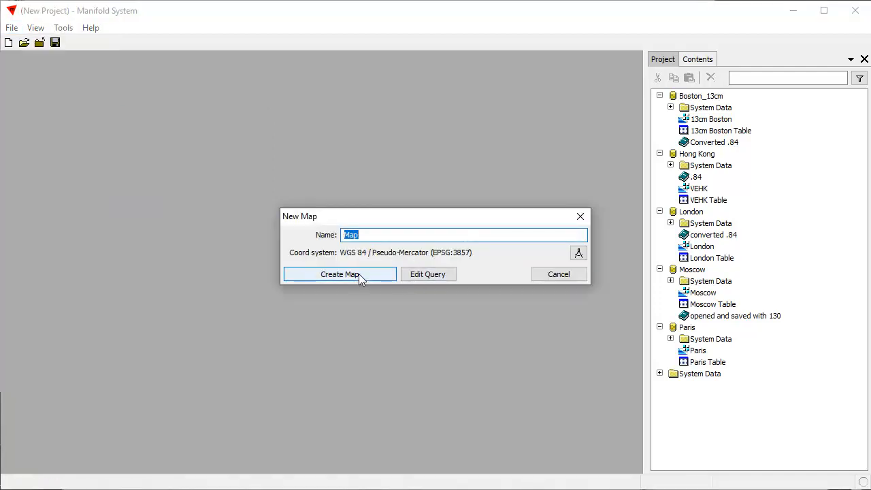
{"action": "left_click", "coordinate": [364, 277]}
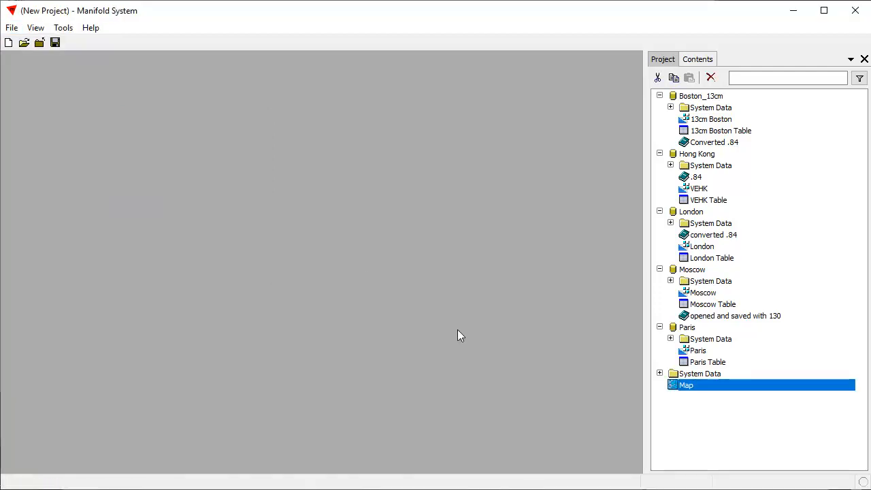
{"action": "double_click", "coordinate": [743, 386]}
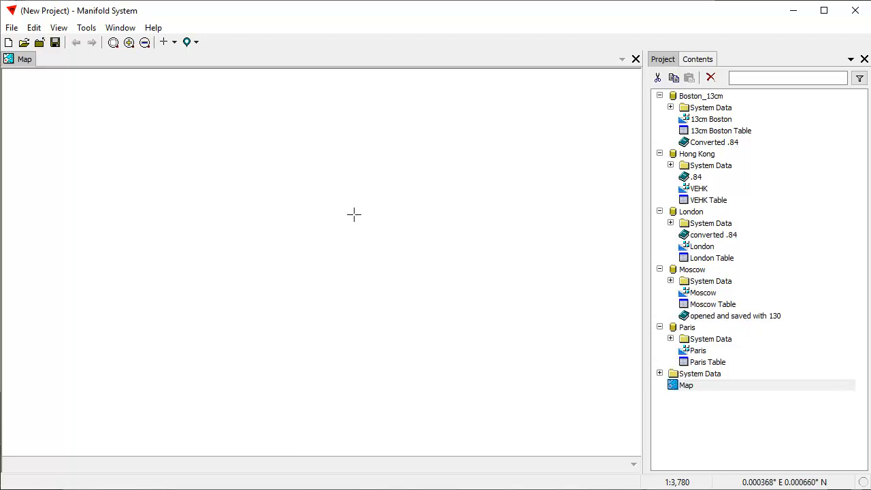
Add the Bing Maps Street Map favorite data source and drag its image into Map.
{"action": "left_click", "coordinate": [702, 443]}
{"action": "right_click", "coordinate": [701, 431]}
{"action": "mouse_move", "coordinate": [737, 471]}
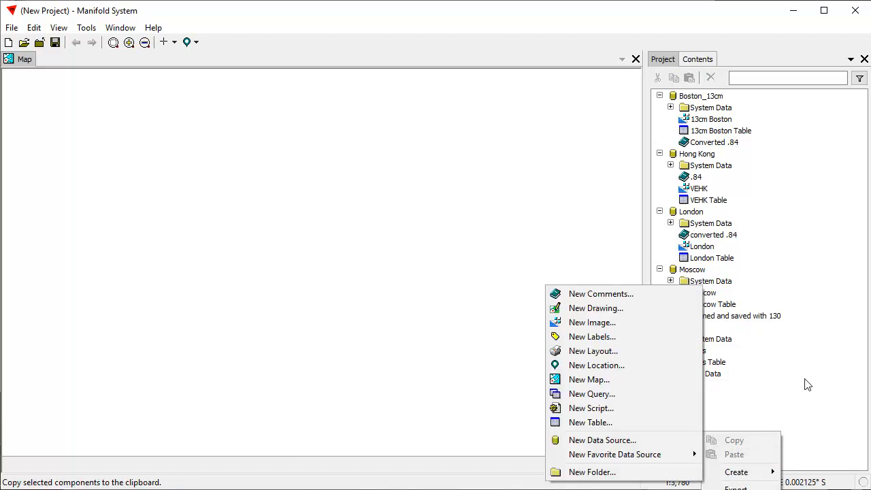
{"action": "left_click", "coordinate": [808, 385]}
{"action": "left_click", "coordinate": [10, 28]}
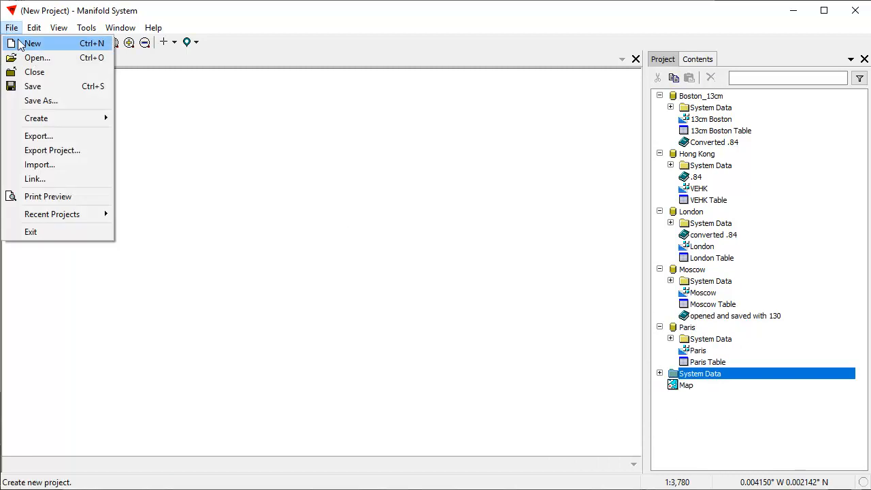
{"action": "mouse_move", "coordinate": [43, 120]}
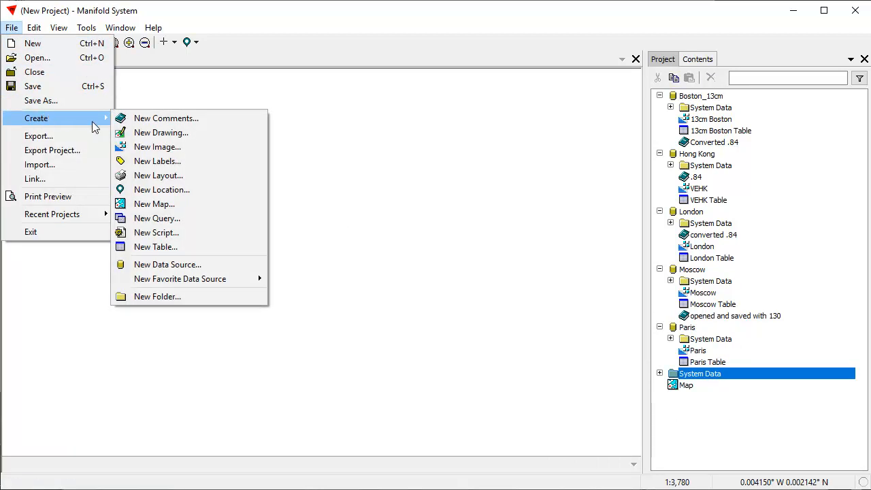
{"action": "mouse_move", "coordinate": [92, 117]}
{"action": "mouse_move", "coordinate": [199, 282]}
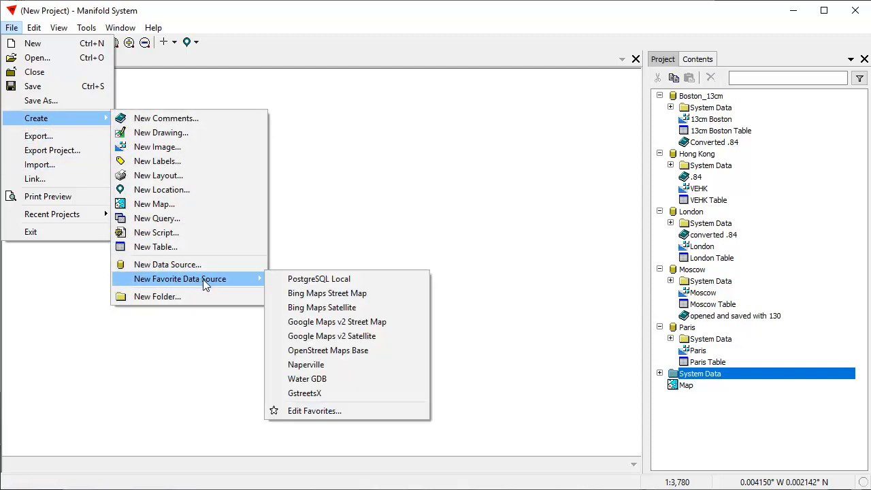
{"action": "left_click", "coordinate": [356, 295]}
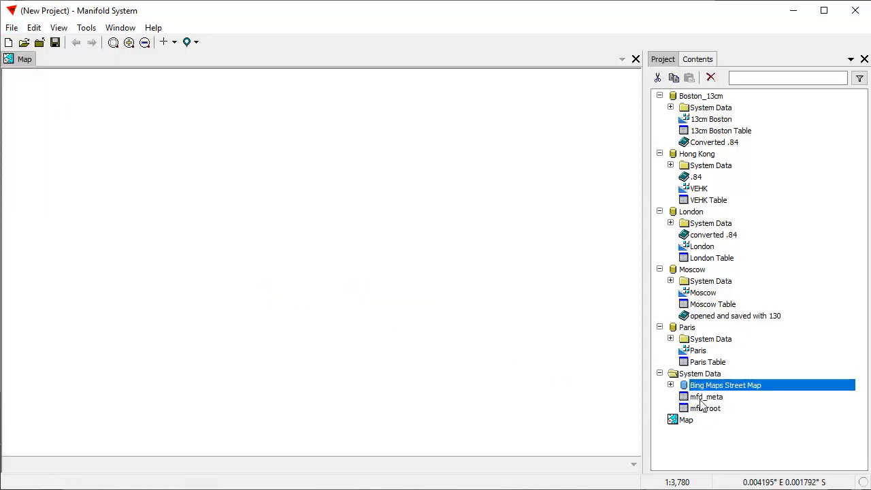
{"action": "left_click", "coordinate": [672, 385]}
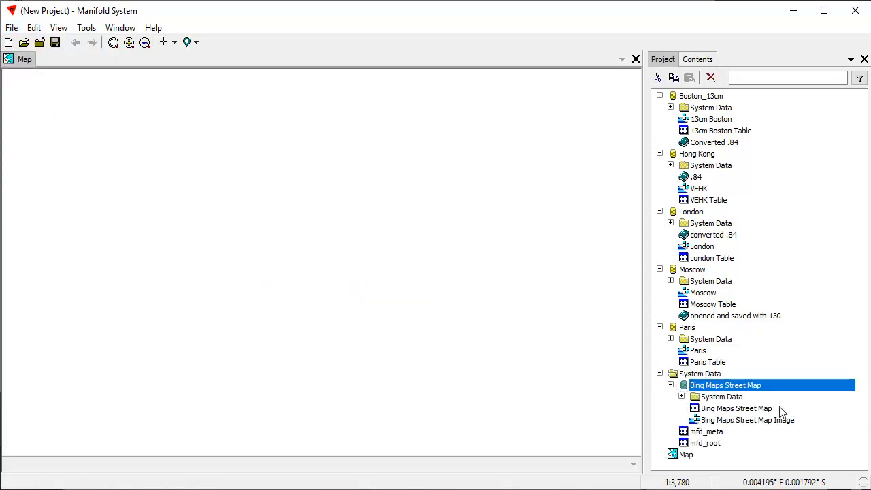
{"action": "left_click_drag", "start_coordinate": [748, 420], "coordinate": [332, 261]}
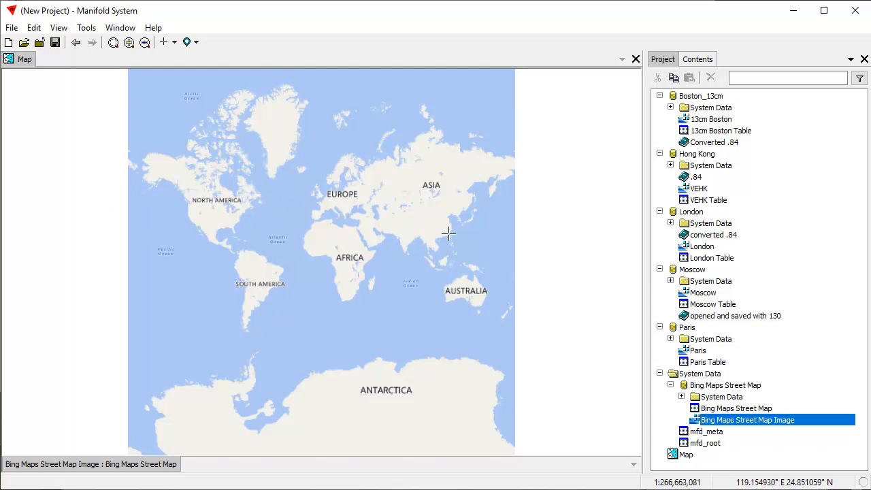
Zoom and pan the street map to centre on New England and Boston.
{"action": "left_click", "coordinate": [199, 201]}
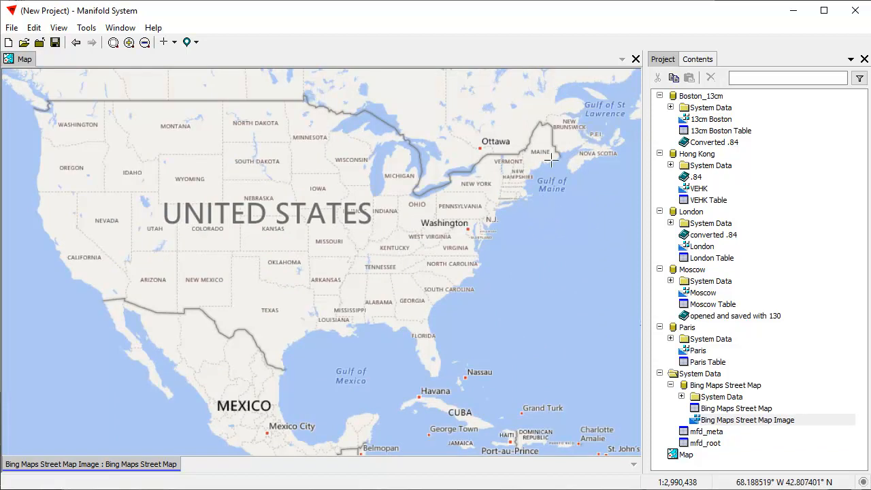
{"action": "scroll", "coordinate": [552, 185], "scroll_direction": "up", "scroll_amount": 5}
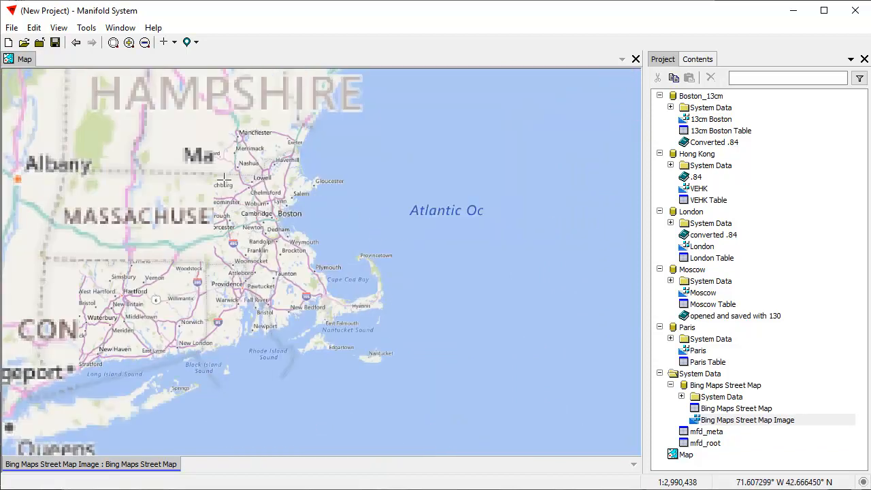
{"action": "left_click_drag", "start_coordinate": [181, 228], "coordinate": [311, 244]}
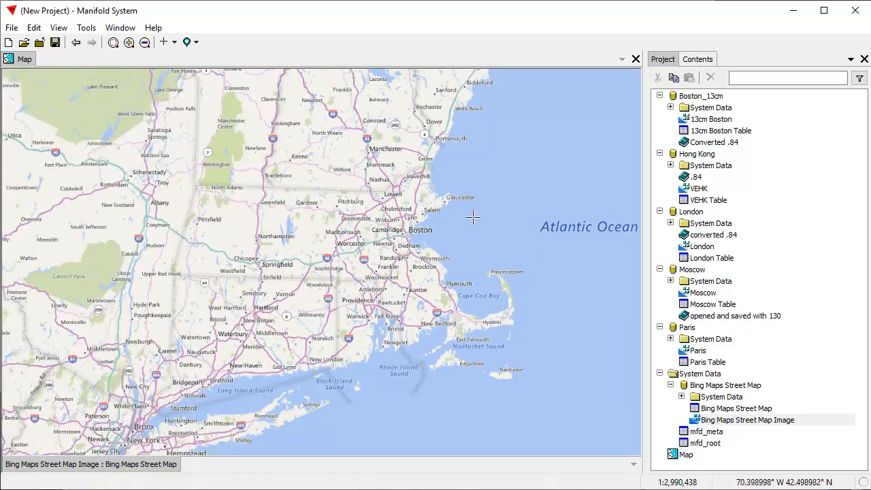
{"action": "left_click_drag", "start_coordinate": [484, 216], "coordinate": [462, 205]}
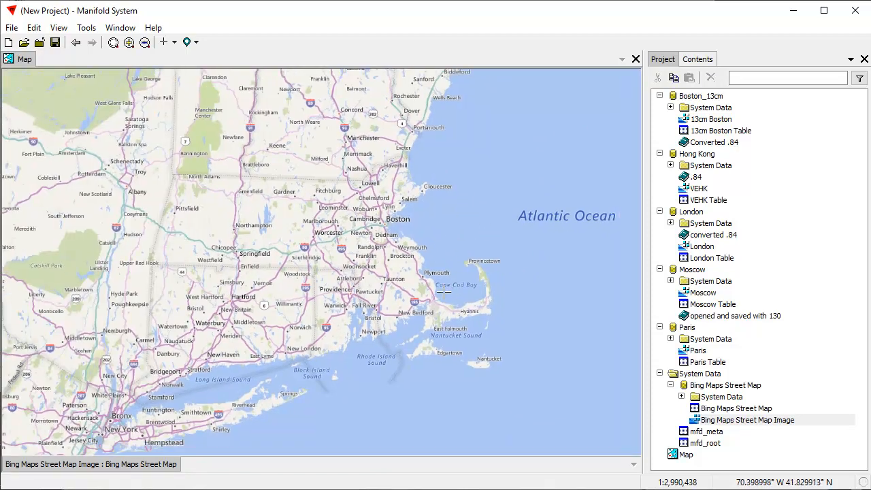
{"action": "left_click", "coordinate": [719, 121]}
Drag 13cm Boston onto the map, zoom into downtown, then fit the layer in view.
{"action": "left_click_drag", "start_coordinate": [727, 121], "coordinate": [366, 159]}
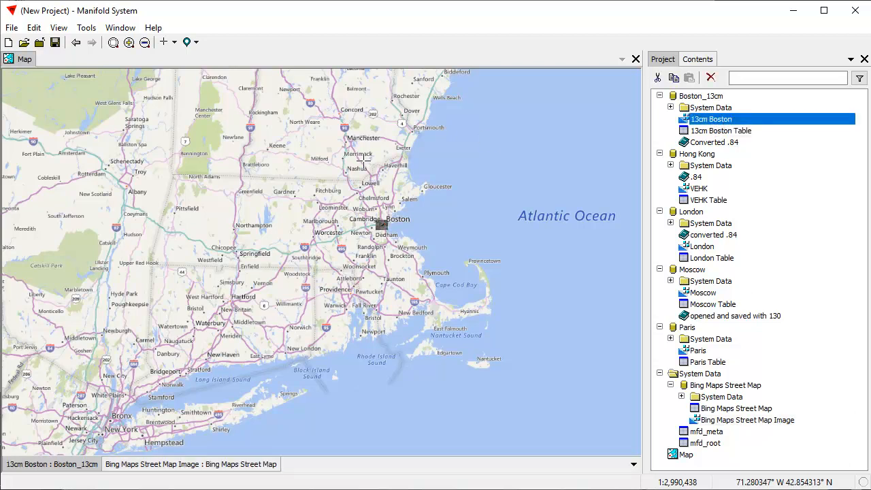
{"action": "left_click_drag", "start_coordinate": [367, 213], "coordinate": [402, 242]}
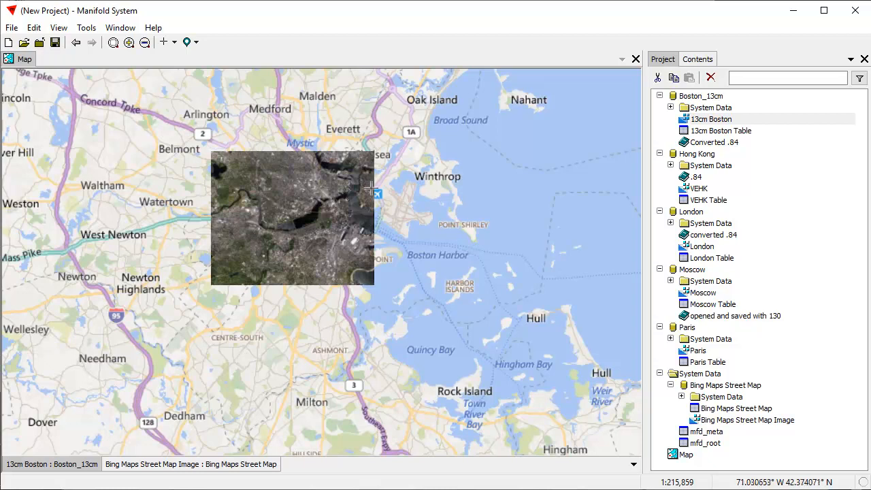
{"action": "left_click_drag", "start_coordinate": [295, 181], "coordinate": [363, 237]}
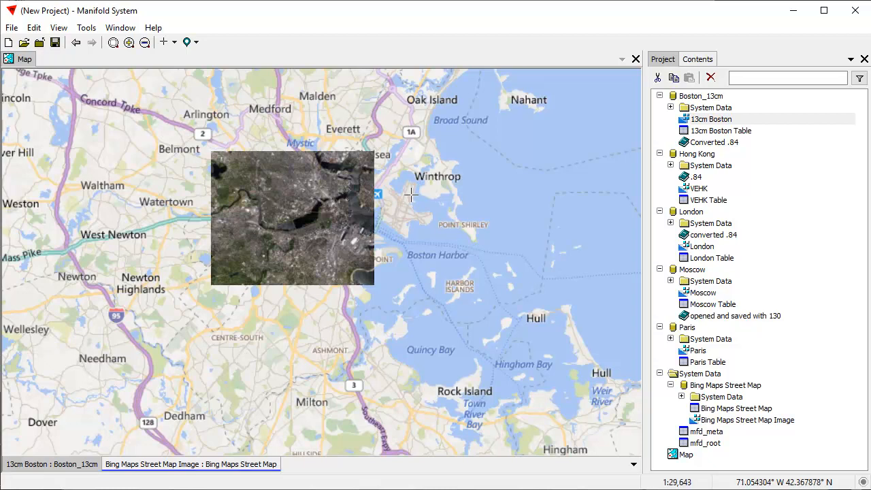
{"action": "left_click_drag", "start_coordinate": [353, 276], "coordinate": [426, 335]}
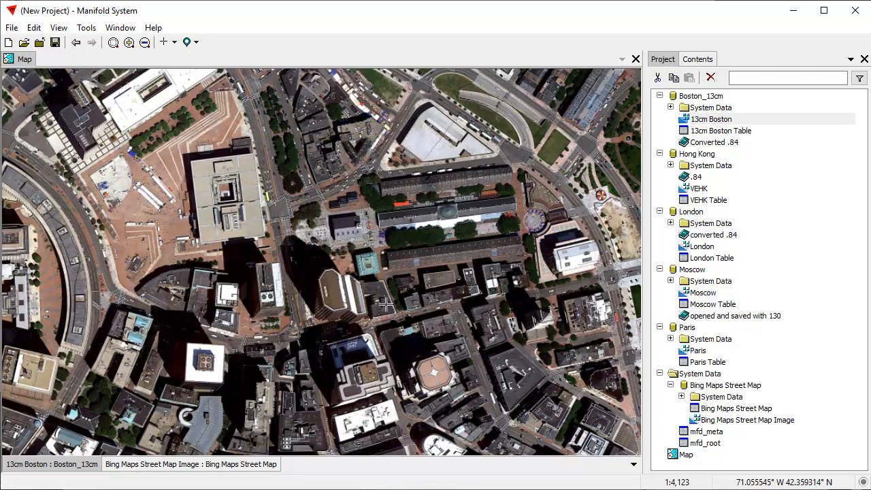
{"action": "right_click", "coordinate": [73, 467]}
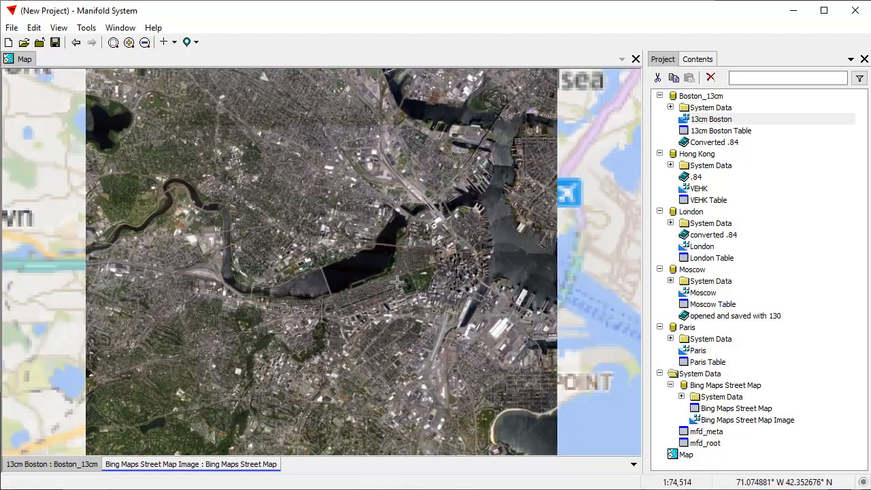
{"action": "scroll", "coordinate": [362, 275], "scroll_direction": "down", "scroll_amount": 1}
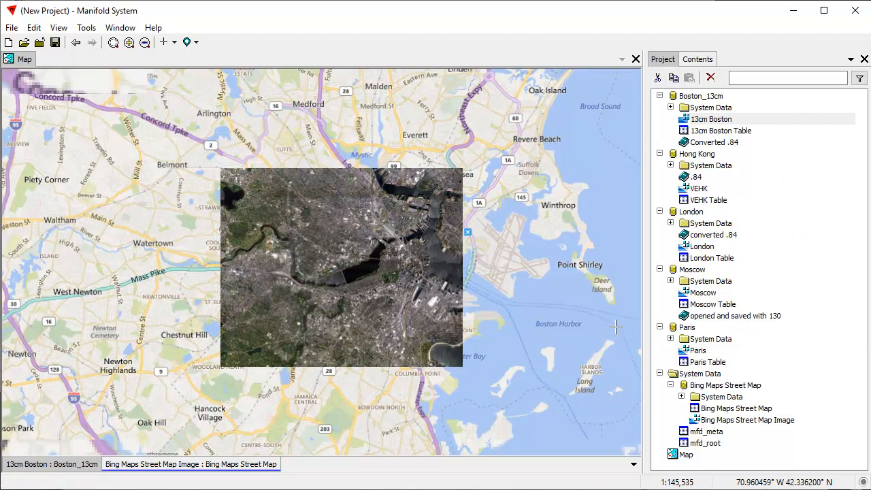
Drag VEHK, London, Moscow and Paris onto the map as layers, then toggle 13cm Boston off and on.
{"action": "left_click", "coordinate": [706, 190]}
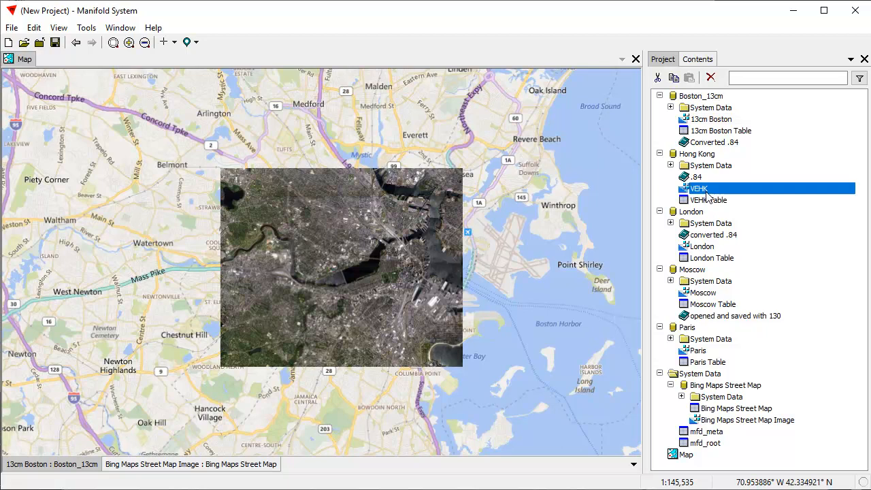
{"action": "left_click", "coordinate": [703, 247], "text": "ctrl"}
{"action": "left_click", "coordinate": [705, 293], "text": "ctrl"}
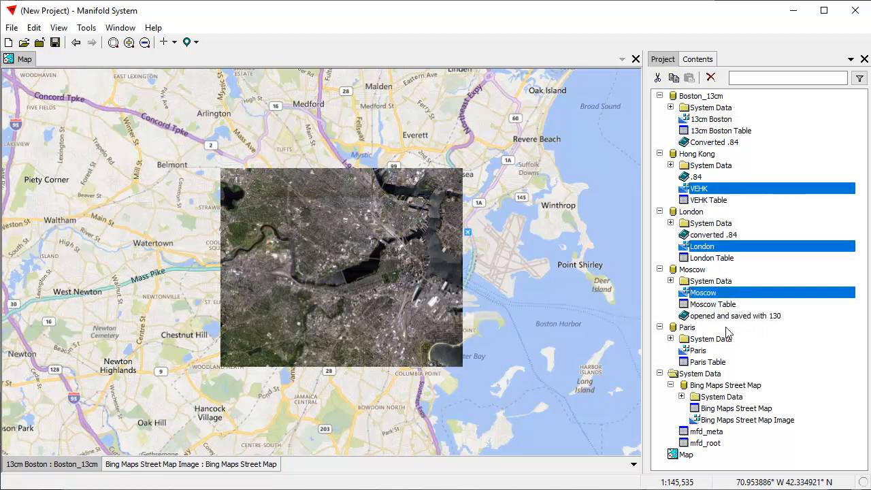
{"action": "left_click", "coordinate": [698, 351], "text": "ctrl"}
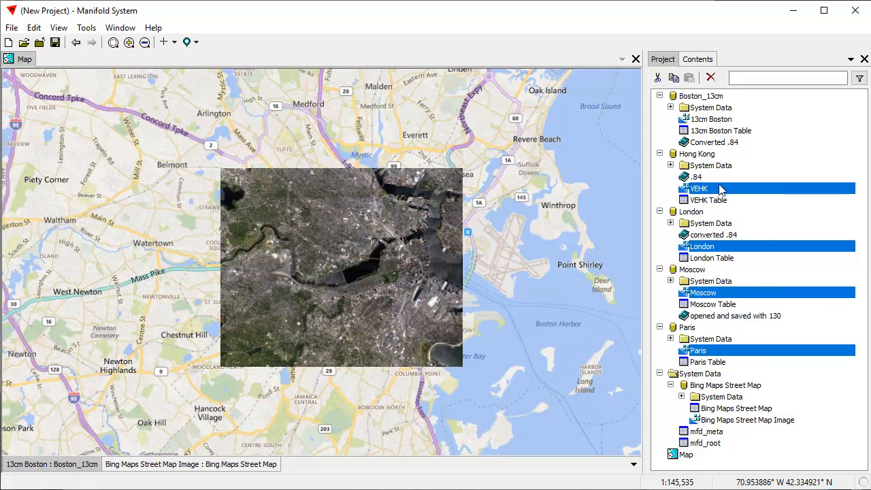
{"action": "left_click_drag", "start_coordinate": [727, 194], "coordinate": [548, 188]}
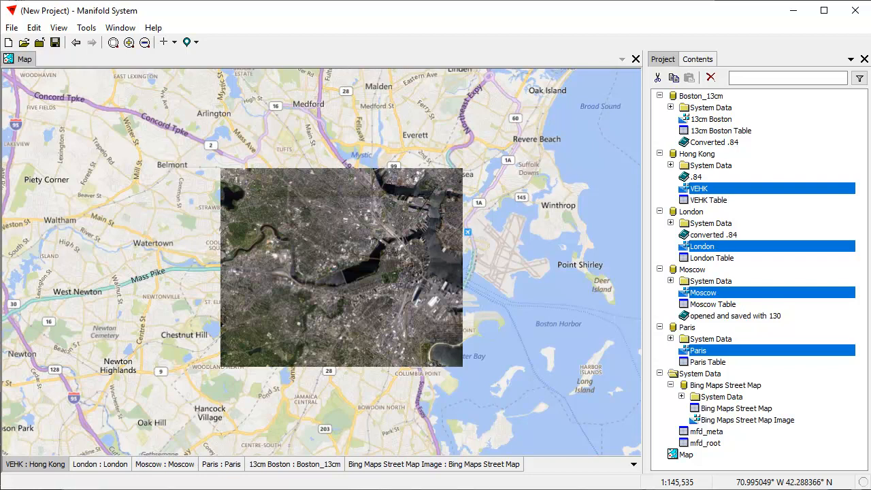
{"action": "left_click", "coordinate": [312, 466], "text": "shift"}
{"action": "left_click", "coordinate": [313, 466], "text": "shift"}
Zoom out to the whole world, then box-zoom through Europe into central Moscow's imagery.
{"action": "double_click", "coordinate": [473, 466]}
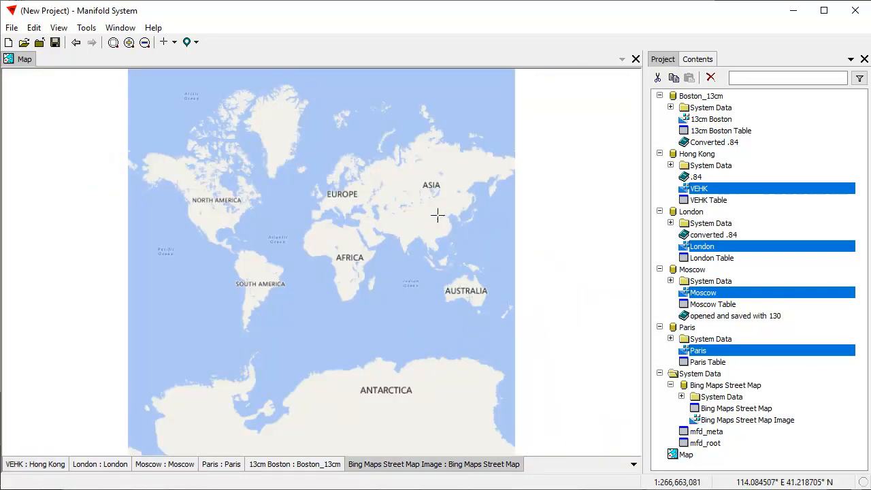
{"action": "left_click_drag", "start_coordinate": [296, 164], "coordinate": [405, 231]}
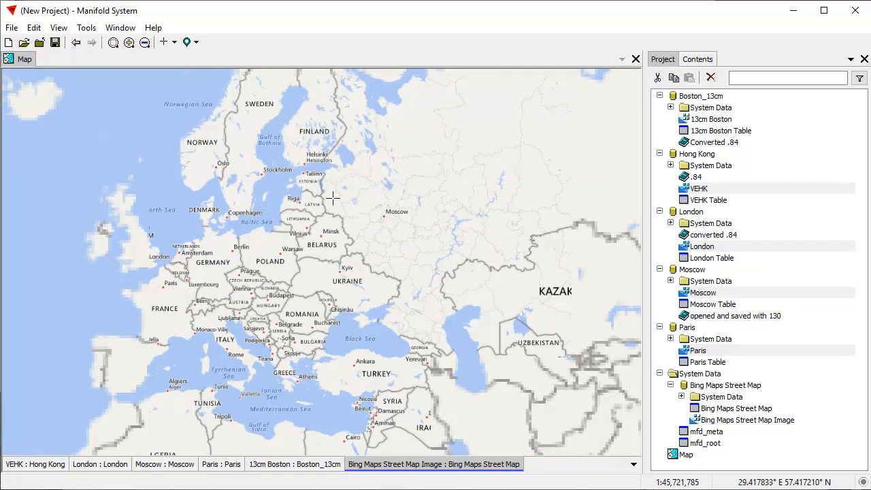
{"action": "left_click_drag", "start_coordinate": [337, 179], "coordinate": [422, 255]}
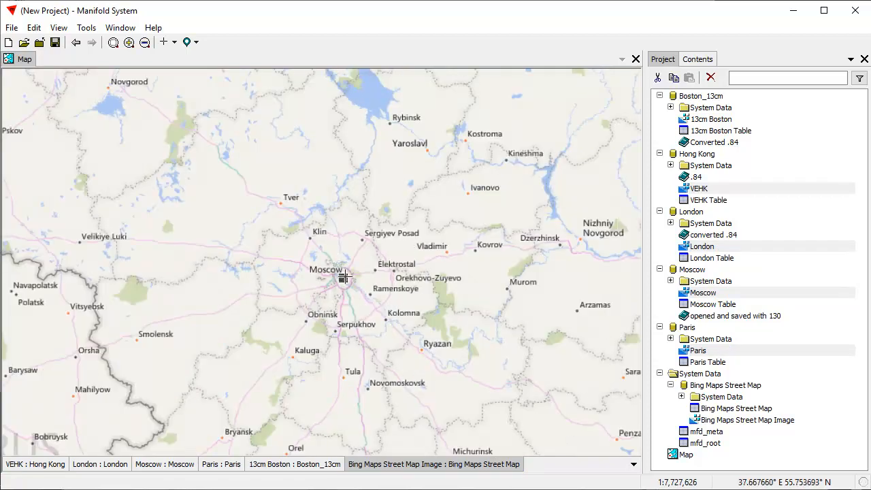
{"action": "left_click_drag", "start_coordinate": [325, 271], "coordinate": [368, 305]}
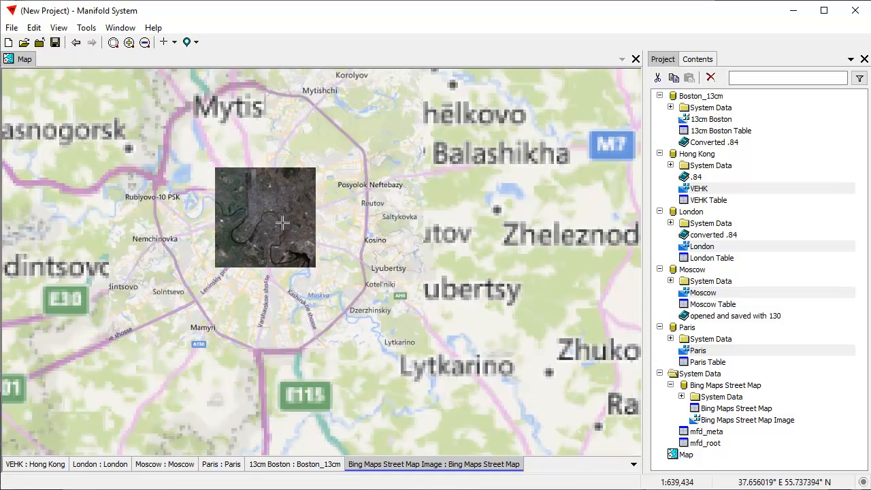
{"action": "left_click_drag", "start_coordinate": [226, 181], "coordinate": [299, 263]}
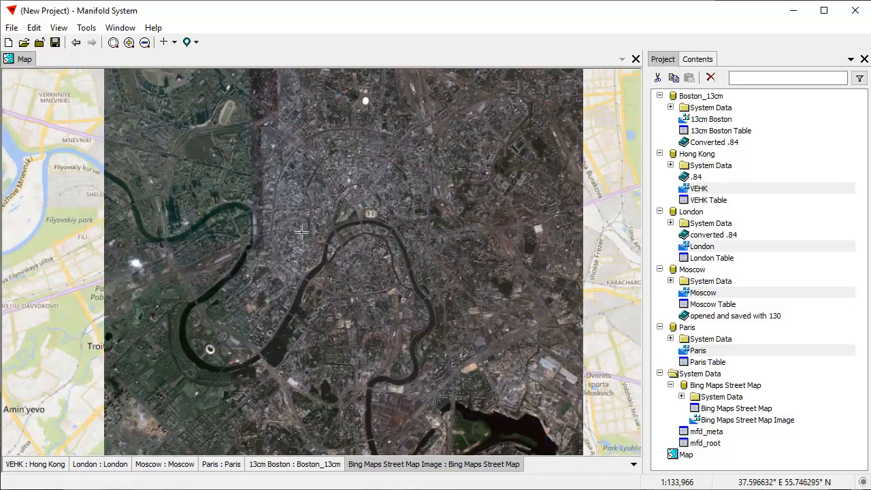
{"action": "left_click_drag", "start_coordinate": [309, 176], "coordinate": [409, 245]}
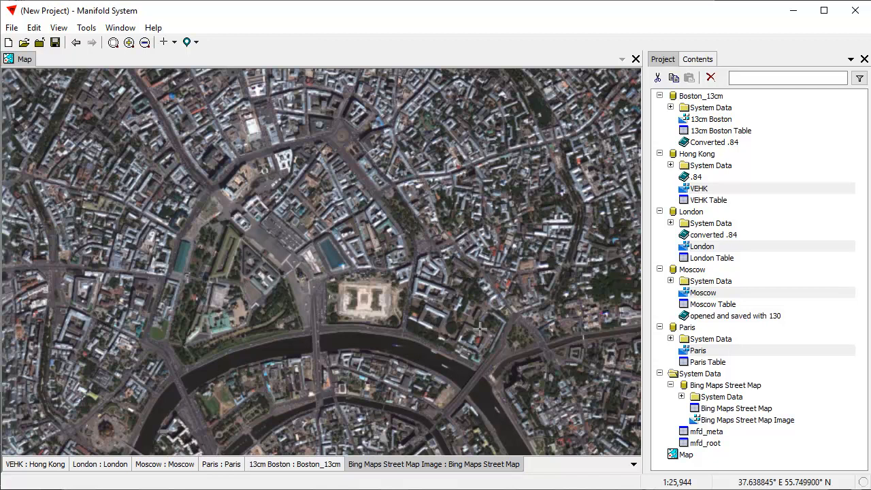
Close in on the Kremlin, the mausoleum and the cathedral at building level.
{"action": "left_click_drag", "start_coordinate": [349, 363], "coordinate": [476, 338]}
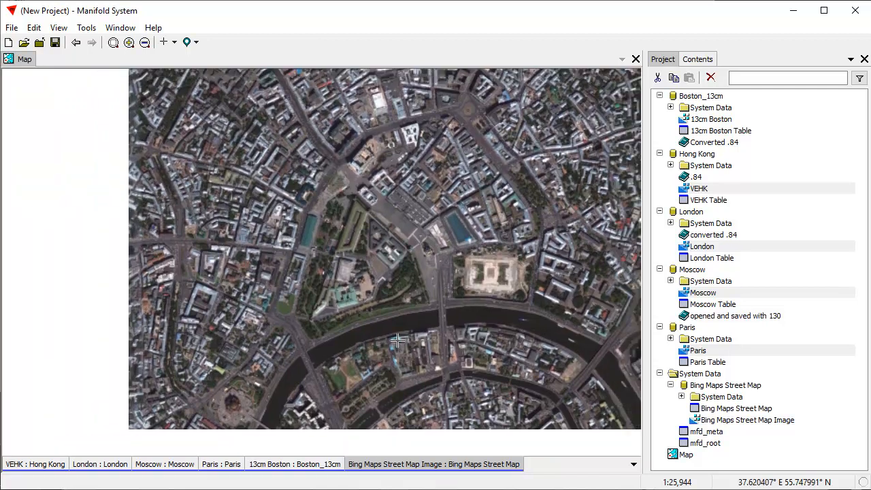
{"action": "left_click_drag", "start_coordinate": [353, 198], "coordinate": [466, 297]}
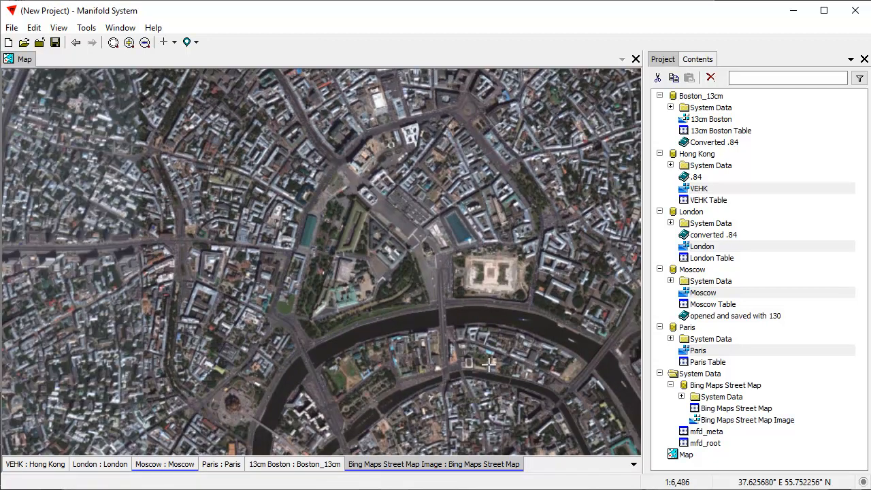
{"action": "mouse_move", "coordinate": [205, 210]}
{"action": "left_mouse_down"}
{"action": "mouse_move", "coordinate": [230, 265]}
{"action": "mouse_move", "coordinate": [260, 275]}
{"action": "left_mouse_up"}
{"action": "left_click_drag", "start_coordinate": [517, 325], "coordinate": [166, 210]}
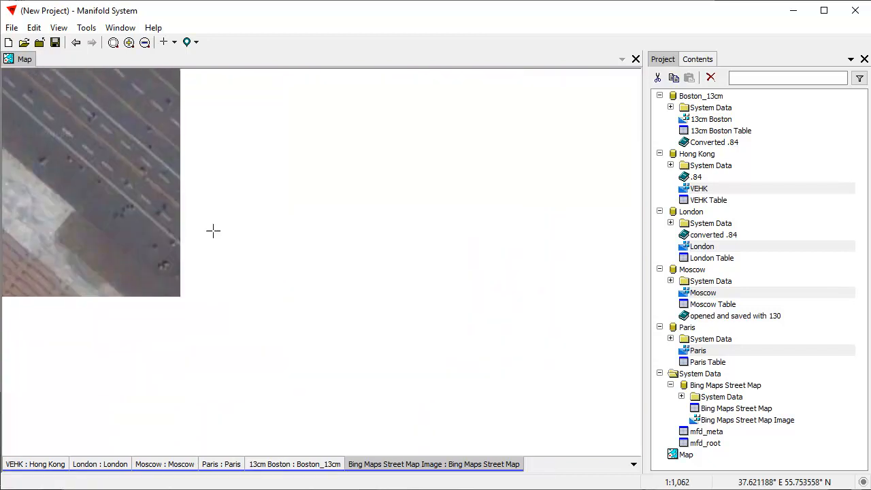
{"action": "scroll", "coordinate": [463, 303], "scroll_direction": "down", "scroll_amount": 1}
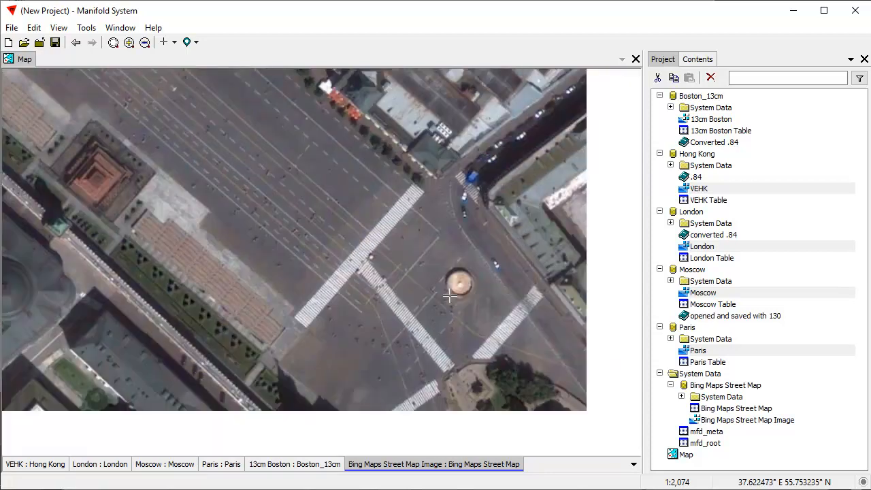
{"action": "left_click_drag", "start_coordinate": [450, 294], "coordinate": [274, 141]}
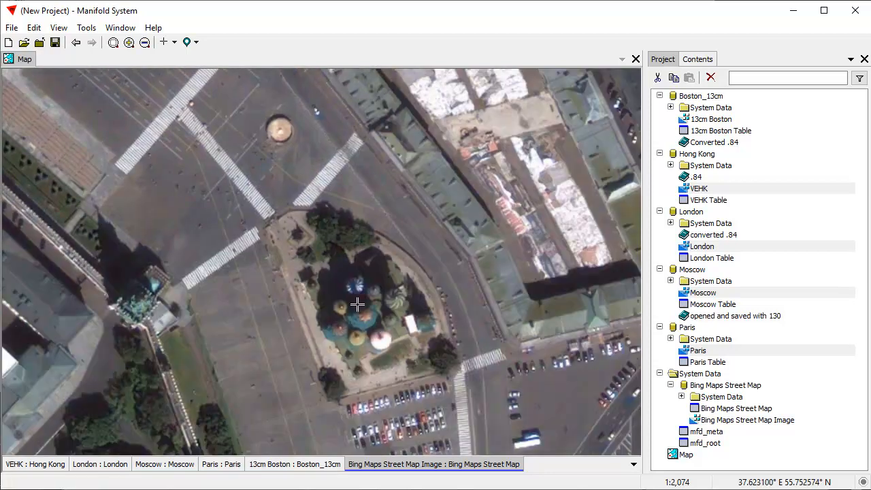
{"action": "left_click_drag", "start_coordinate": [298, 258], "coordinate": [450, 401]}
{"action": "left_click_drag", "start_coordinate": [282, 216], "coordinate": [387, 250]}
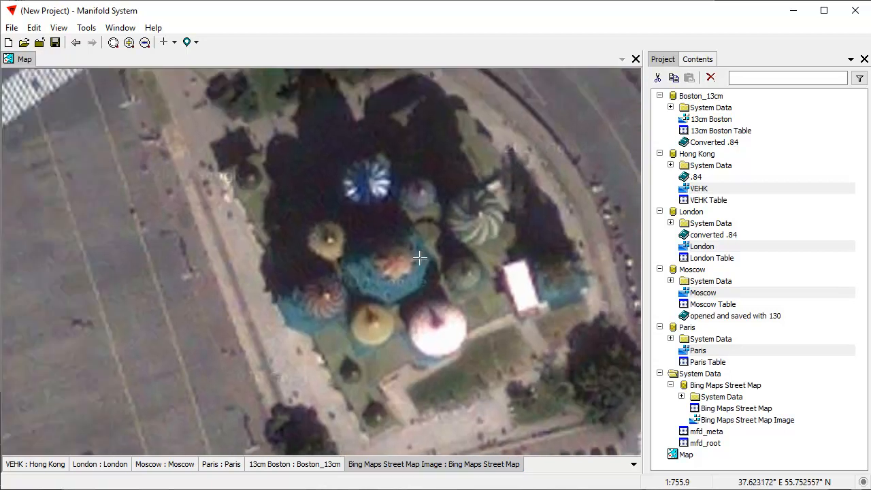
{"action": "scroll", "coordinate": [389, 233], "scroll_direction": "down", "scroll_amount": 9}
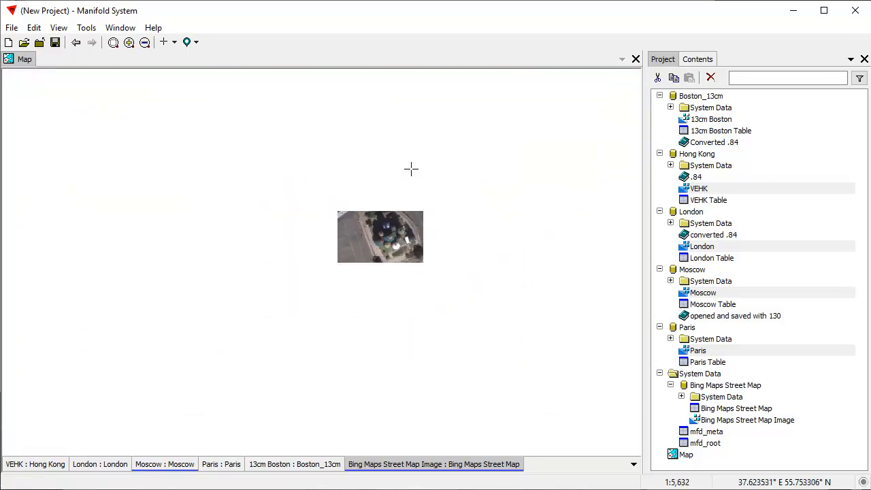
{"action": "scroll", "coordinate": [350, 151], "scroll_direction": "down", "scroll_amount": 5}
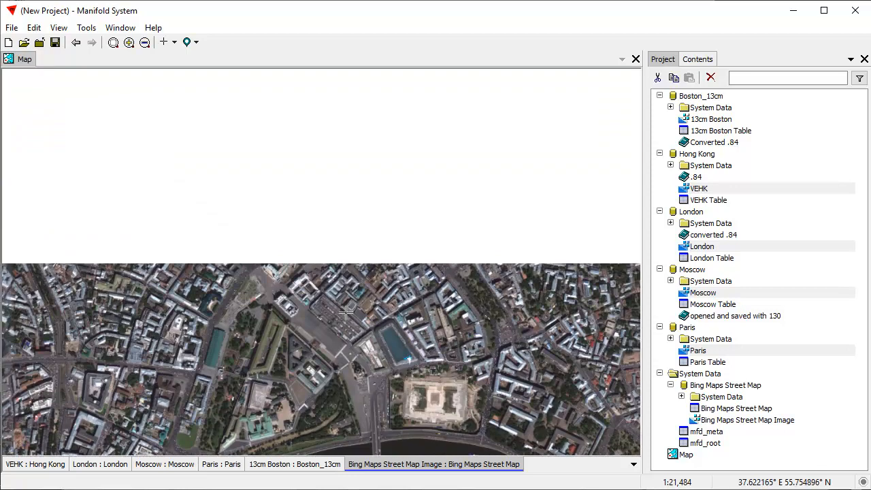
Pan around the wider Moscow view, adjusting the zoom with the wheel.
{"action": "left_click_drag", "start_coordinate": [346, 312], "coordinate": [365, 351]}
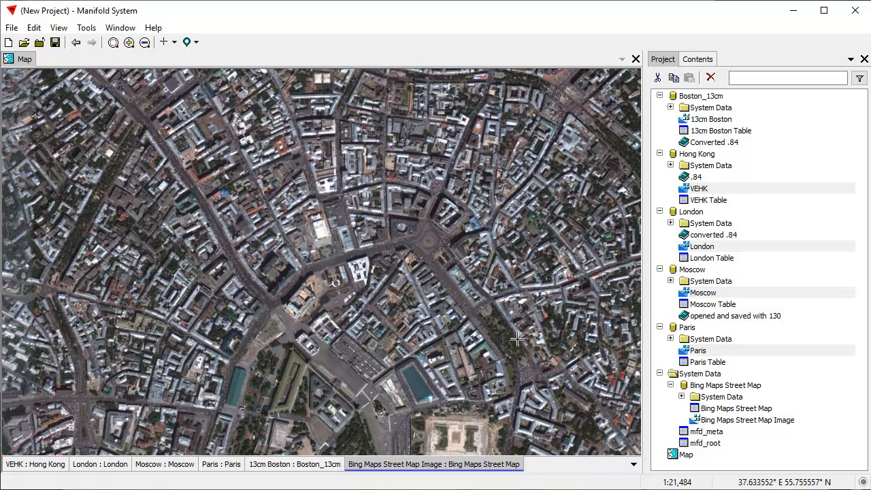
{"action": "scroll", "coordinate": [344, 252], "scroll_direction": "up", "scroll_amount": 5}
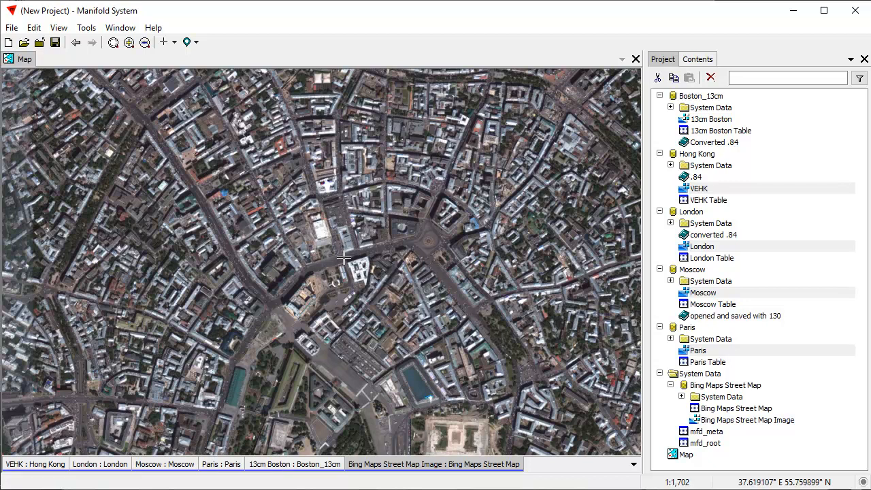
{"action": "scroll", "coordinate": [410, 371], "scroll_direction": "down", "scroll_amount": 1}
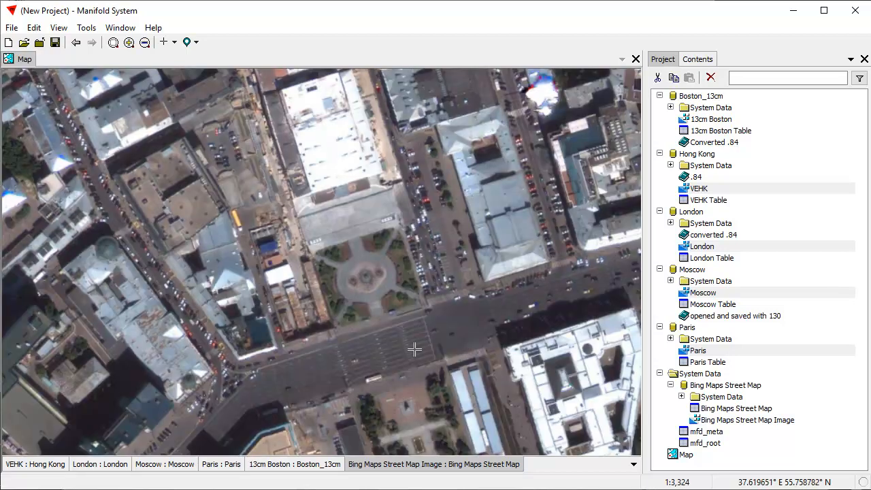
{"action": "left_click_drag", "start_coordinate": [415, 349], "coordinate": [395, 202]}
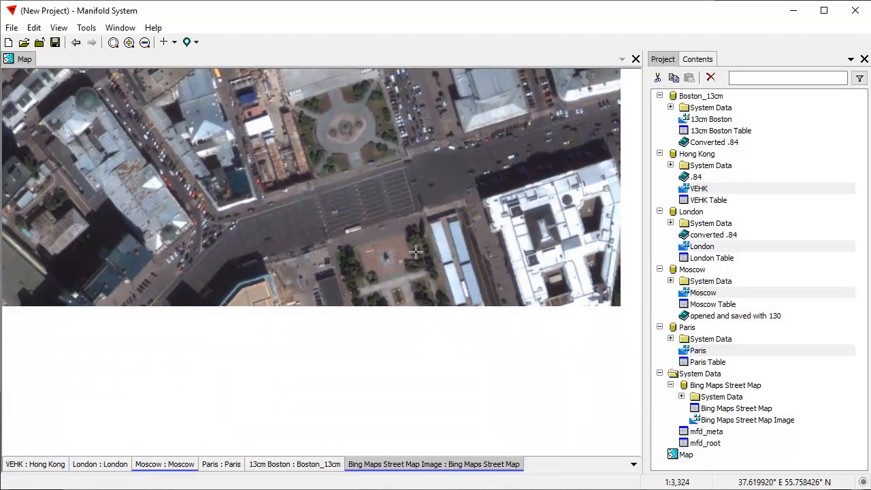
{"action": "left_click_drag", "start_coordinate": [484, 192], "coordinate": [380, 233]}
{"action": "left_click_drag", "start_coordinate": [288, 361], "coordinate": [326, 231]}
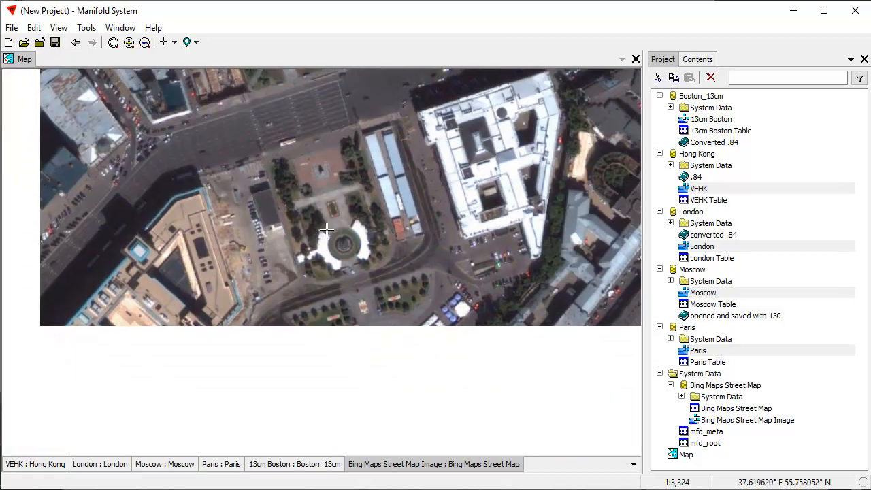
{"action": "scroll", "coordinate": [512, 324], "scroll_direction": "down", "scroll_amount": 2}
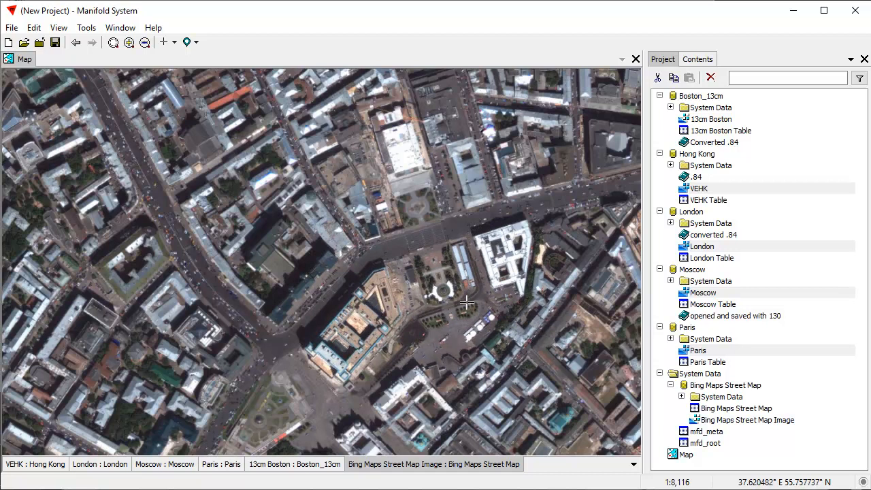
Tour central Moscow's buildings and tree-filled courtyards at close range.
{"action": "left_click_drag", "start_coordinate": [590, 391], "coordinate": [487, 281]}
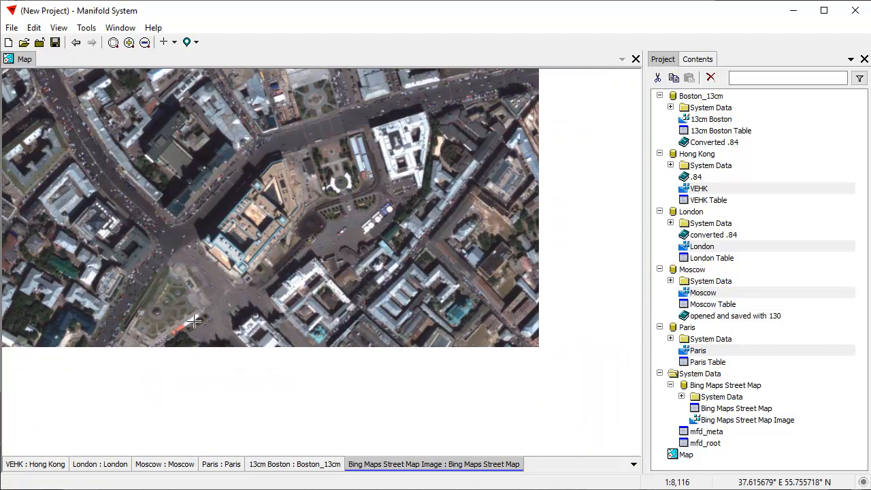
{"action": "left_click_drag", "start_coordinate": [148, 275], "coordinate": [453, 233]}
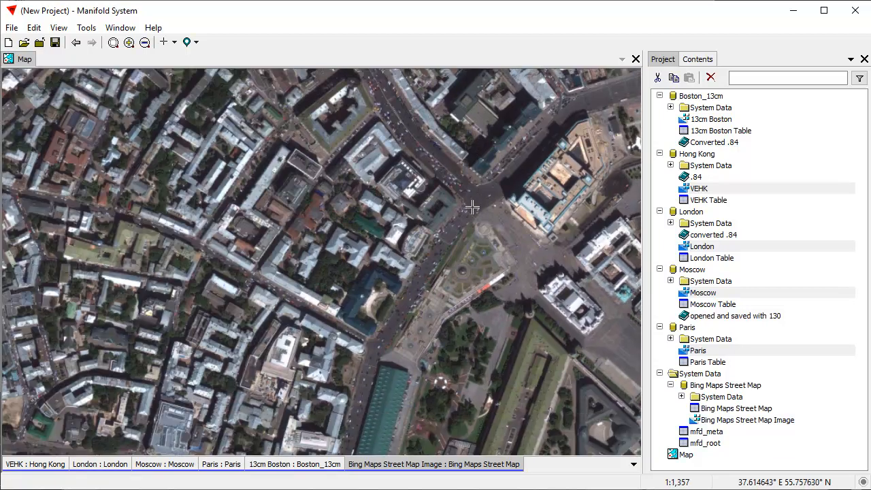
{"action": "scroll", "coordinate": [475, 202], "scroll_direction": "up", "scroll_amount": 4}
{"action": "left_click_drag", "start_coordinate": [322, 263], "coordinate": [518, 234]}
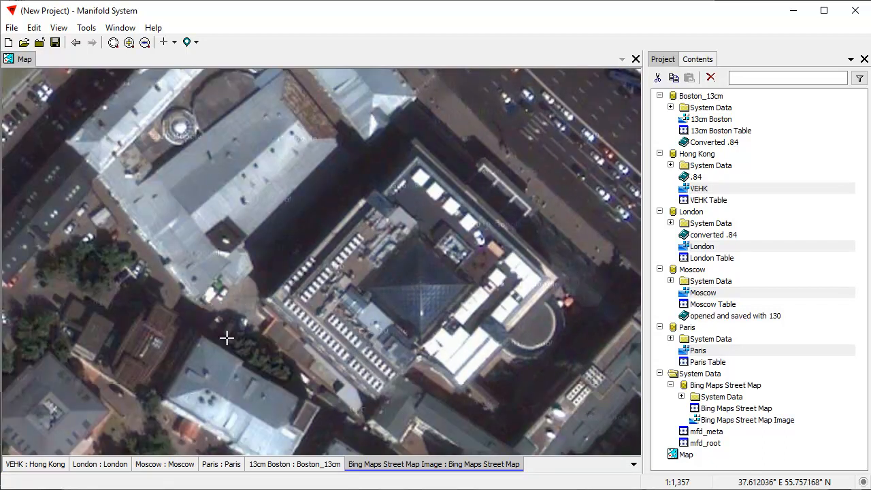
{"action": "left_click_drag", "start_coordinate": [103, 337], "coordinate": [559, 312]}
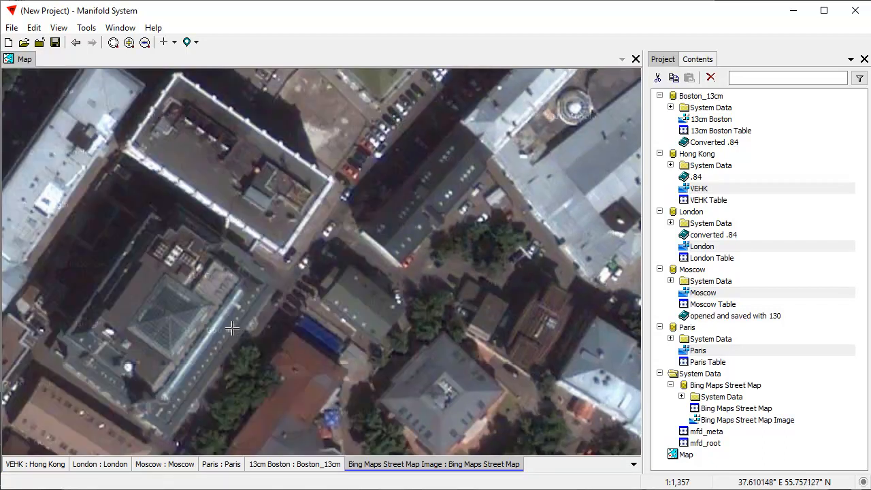
{"action": "left_click_drag", "start_coordinate": [233, 329], "coordinate": [308, 231]}
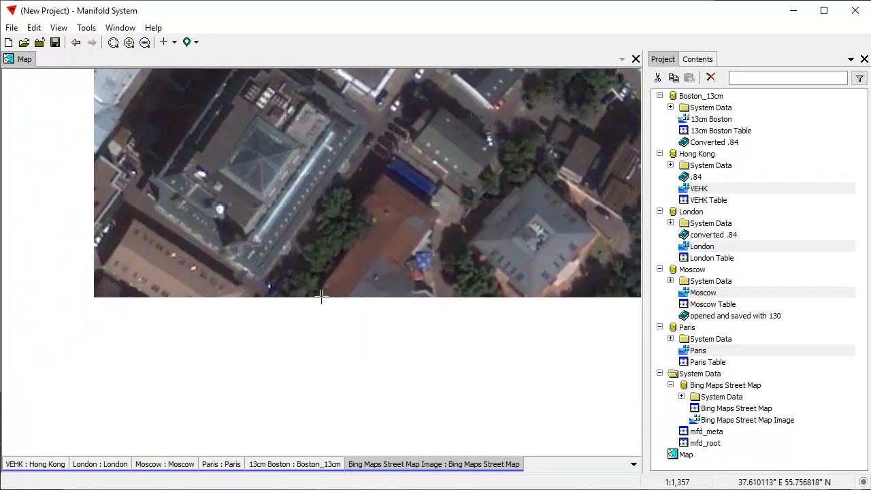
{"action": "left_click_drag", "start_coordinate": [276, 402], "coordinate": [488, 239]}
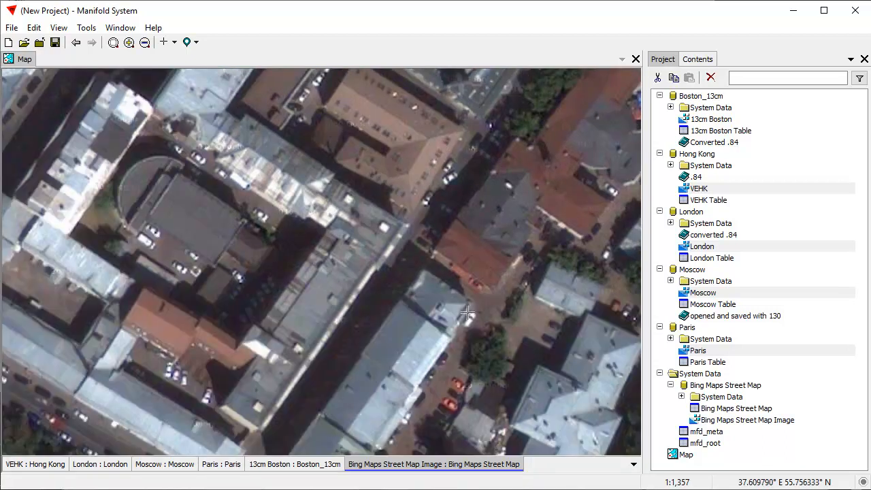
{"action": "left_click_drag", "start_coordinate": [466, 312], "coordinate": [53, 134]}
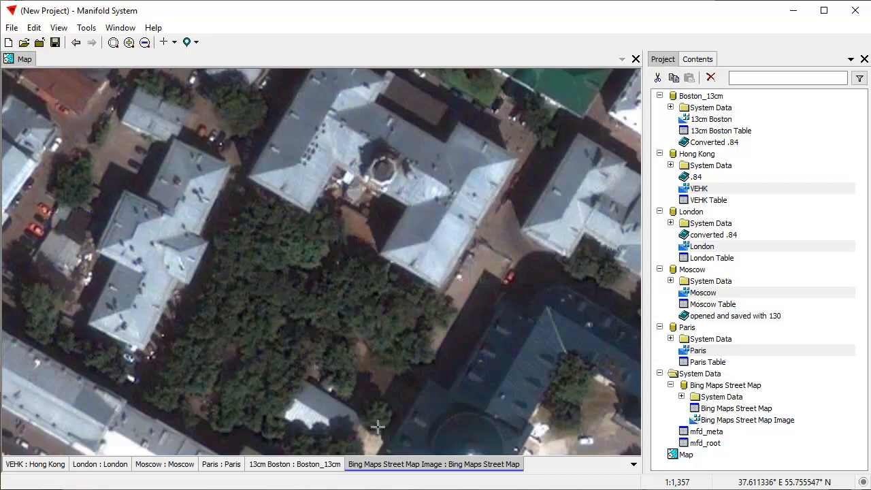
Check the Boston extent, return to the Moscow view, and collapse every project data source.
{"action": "double_click", "coordinate": [315, 465]}
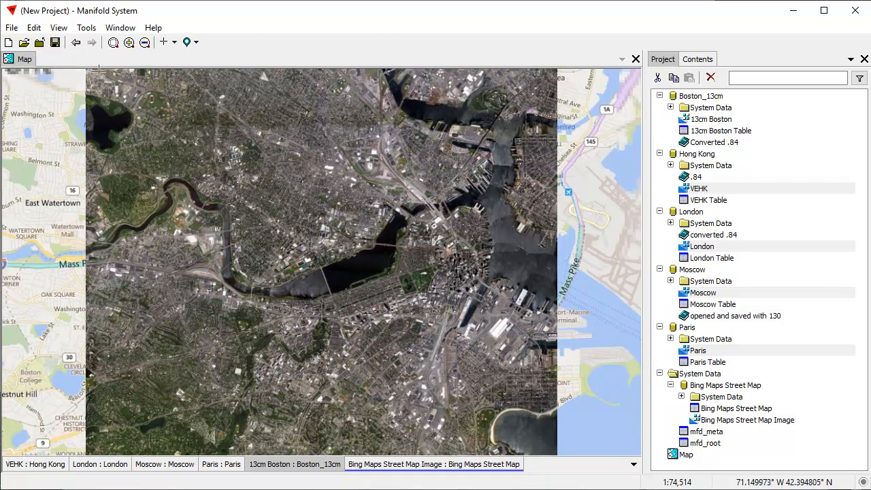
{"action": "left_click", "coordinate": [76, 43]}
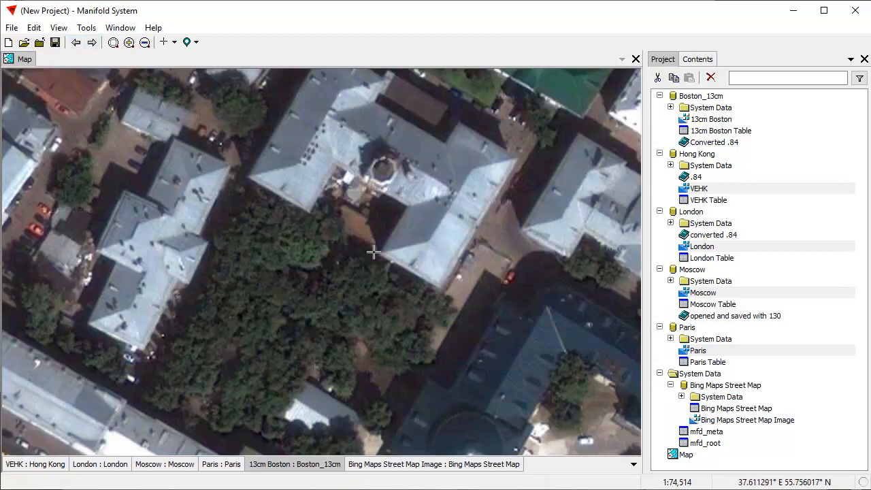
{"action": "left_click", "coordinate": [92, 42]}
{"action": "left_click", "coordinate": [660, 96]}
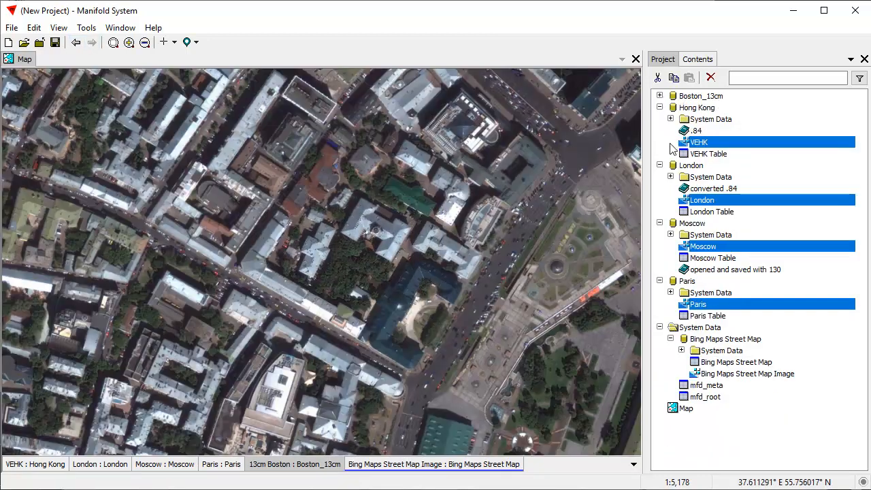
{"action": "left_click", "coordinate": [660, 107]}
{"action": "left_click", "coordinate": [661, 119]}
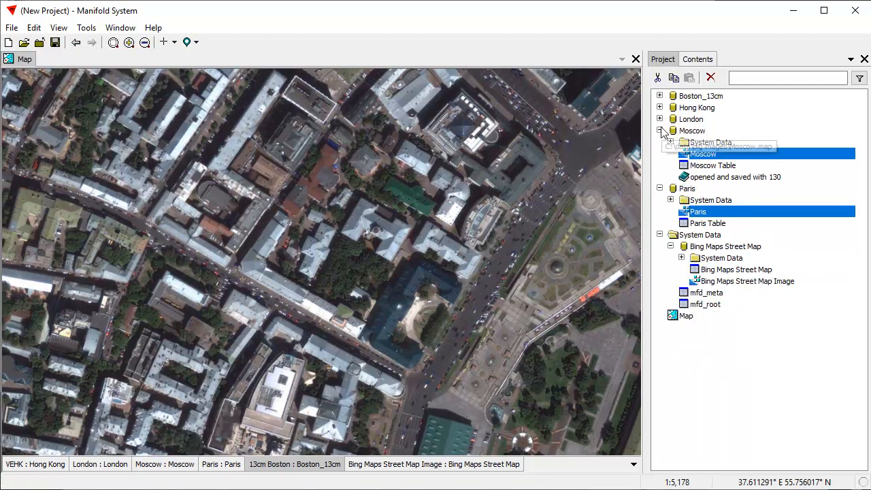
{"action": "left_click", "coordinate": [660, 130]}
{"action": "left_click", "coordinate": [660, 142]}
{"action": "left_click", "coordinate": [660, 154]}
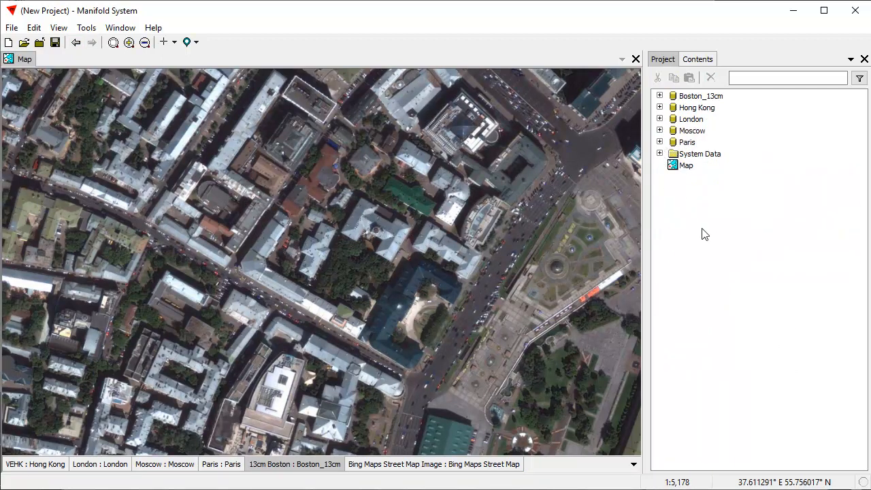
Centre the map on Red Square and save it as location 'Red Square'.
{"action": "left_click_drag", "start_coordinate": [578, 269], "coordinate": [208, 341]}
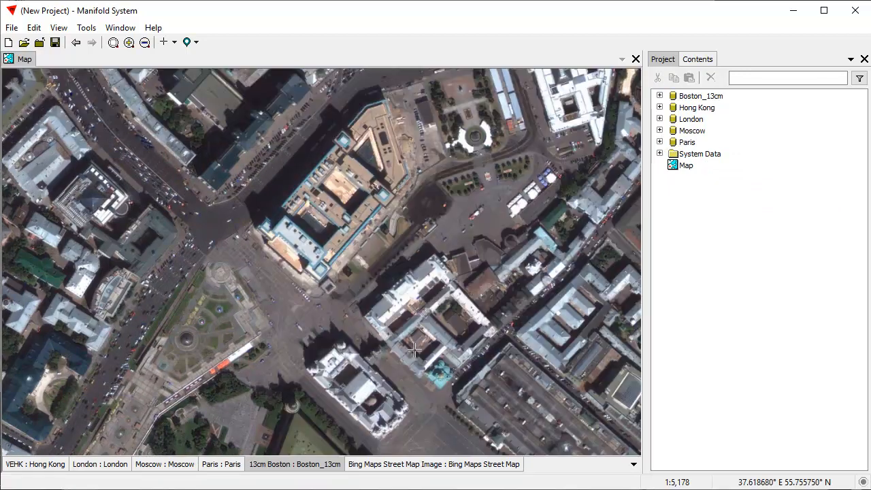
{"action": "left_click_drag", "start_coordinate": [430, 368], "coordinate": [320, 108]}
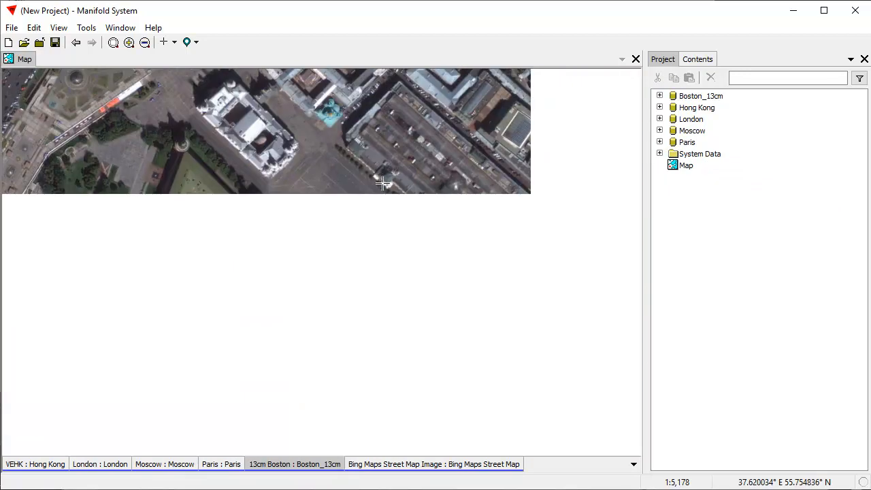
{"action": "left_click_drag", "start_coordinate": [413, 233], "coordinate": [331, 257]}
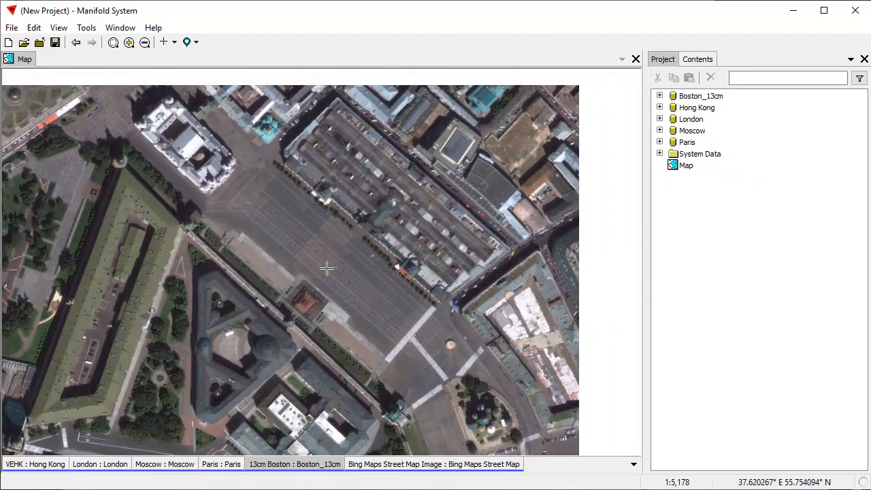
{"action": "left_click", "coordinate": [194, 42]}
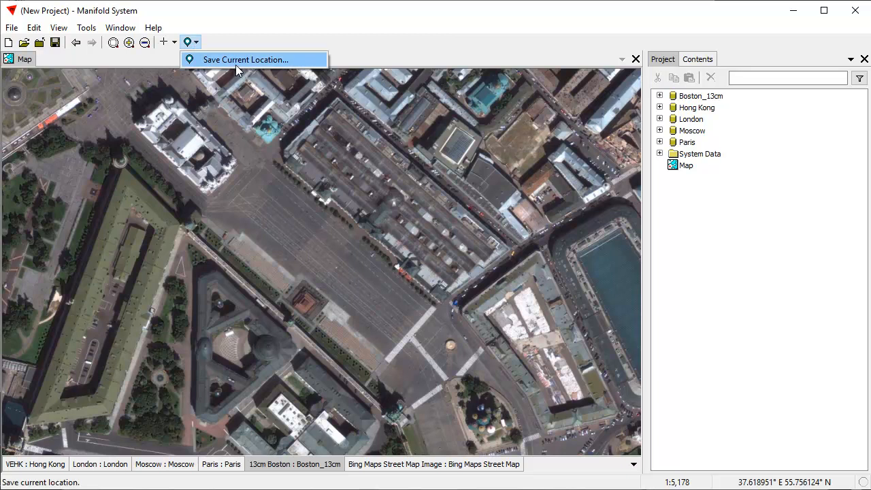
{"action": "left_click", "coordinate": [236, 64]}
{"action": "left_click", "coordinate": [720, 170]}
{"action": "type", "text": "Red Square"}
{"action": "key", "text": "Return"}
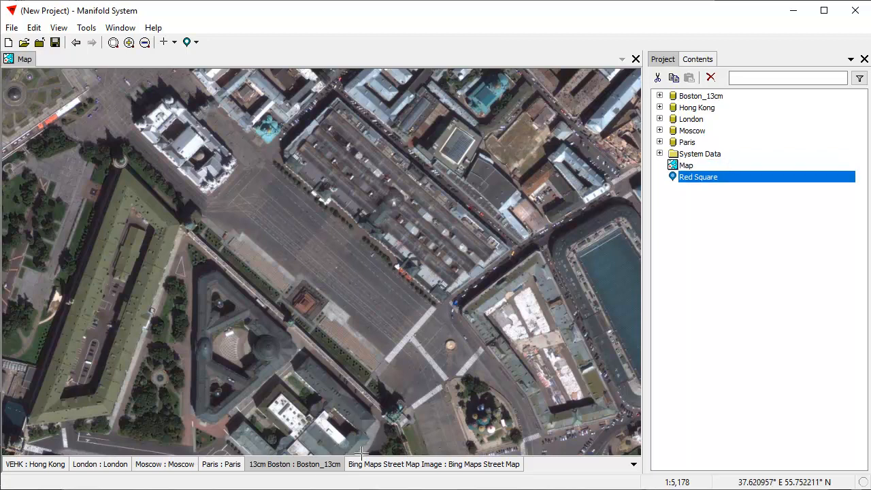
Zoom onto Harvard Yard in Boston and save it as location 'Harvard Yard'.
{"action": "double_click", "coordinate": [308, 464]}
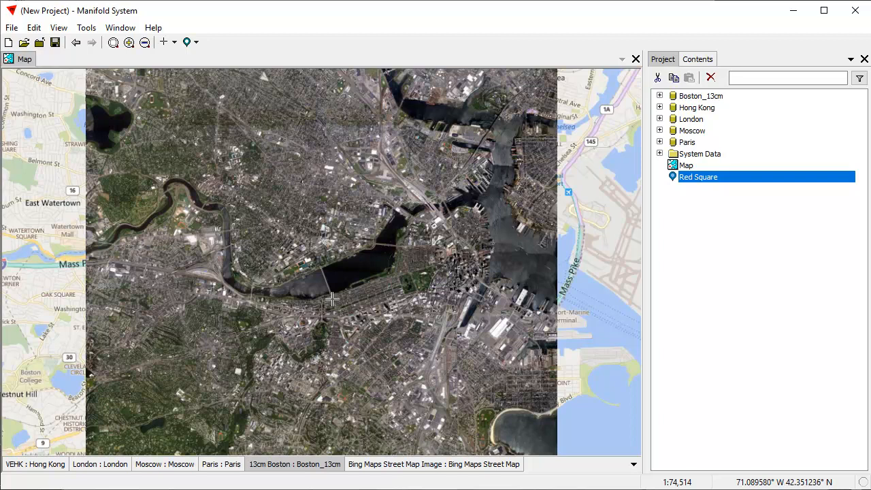
{"action": "left_click_drag", "start_coordinate": [196, 150], "coordinate": [244, 215]}
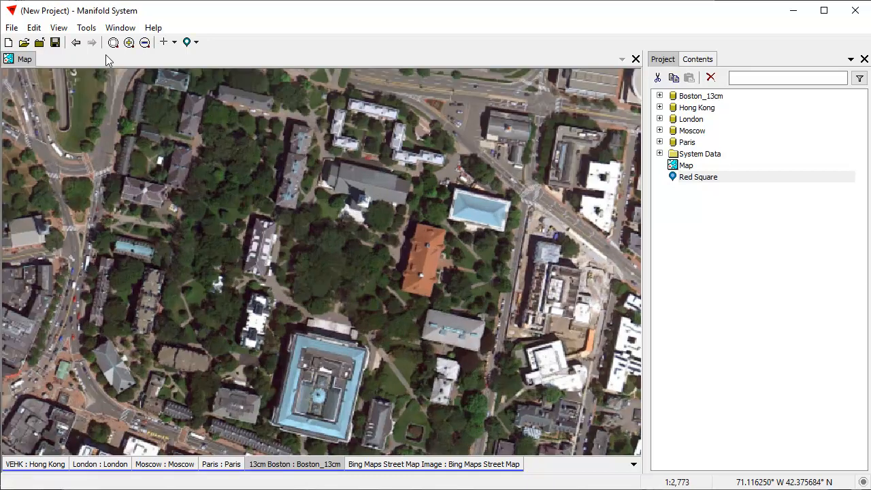
{"action": "left_click", "coordinate": [849, 387]}
{"action": "left_click", "coordinate": [196, 42]}
{"action": "left_click", "coordinate": [191, 75]}
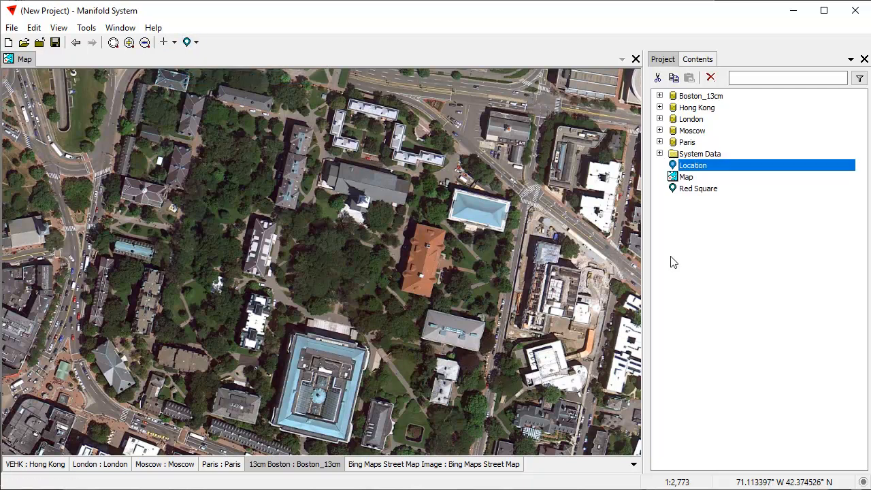
{"action": "left_click", "coordinate": [703, 170]}
{"action": "type", "text": "Harvard Yard"}
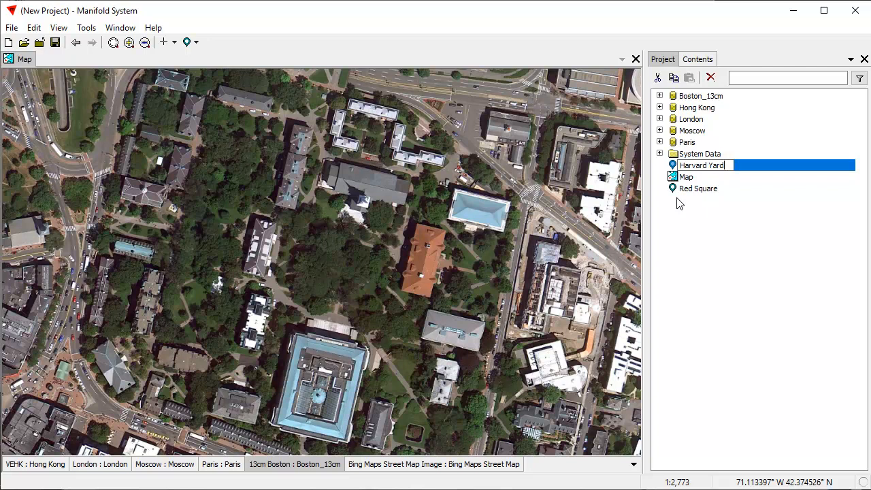
{"action": "key", "text": "Return"}
Jump to the Red Square location and back to Harvard Yard.
{"action": "left_click", "coordinate": [768, 264]}
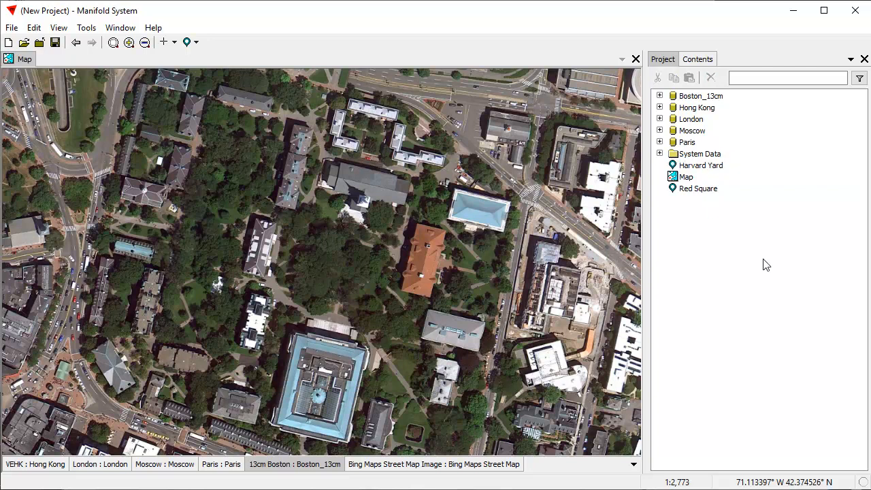
{"action": "left_click", "coordinate": [194, 44]}
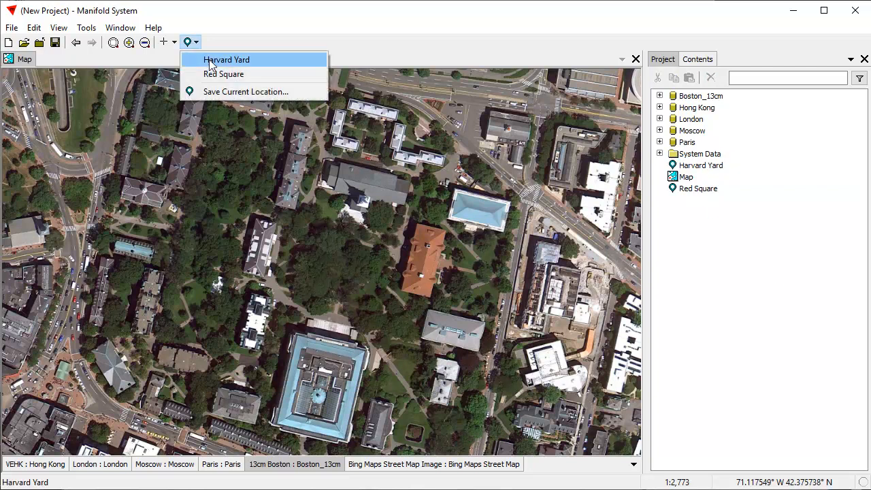
{"action": "left_click", "coordinate": [217, 74]}
{"action": "left_click", "coordinate": [194, 43]}
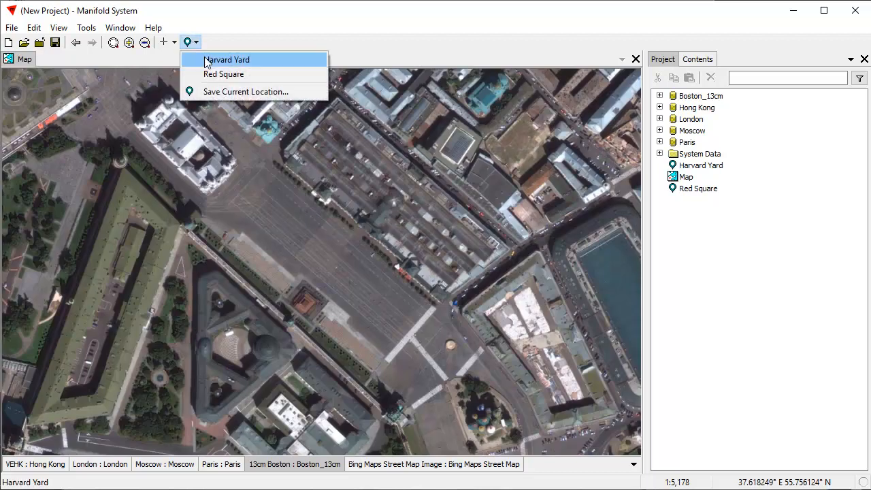
{"action": "left_click", "coordinate": [204, 59]}
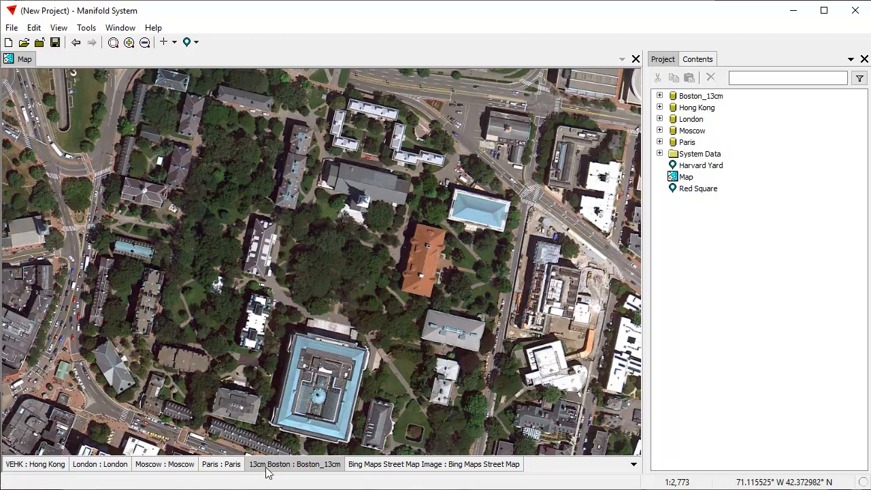
Zoom to the Paris image and close in on the Arc de Triomphe.
{"action": "double_click", "coordinate": [216, 466]}
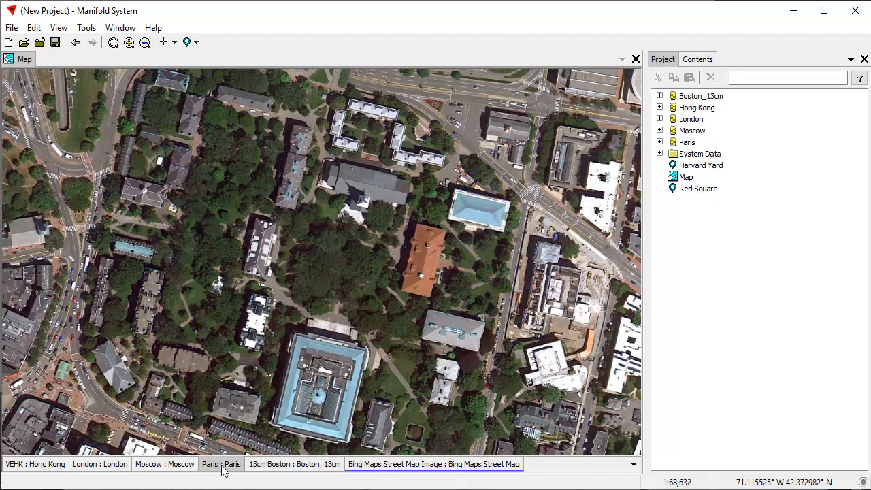
{"action": "scroll", "coordinate": [315, 373], "scroll_direction": "down", "scroll_amount": 2}
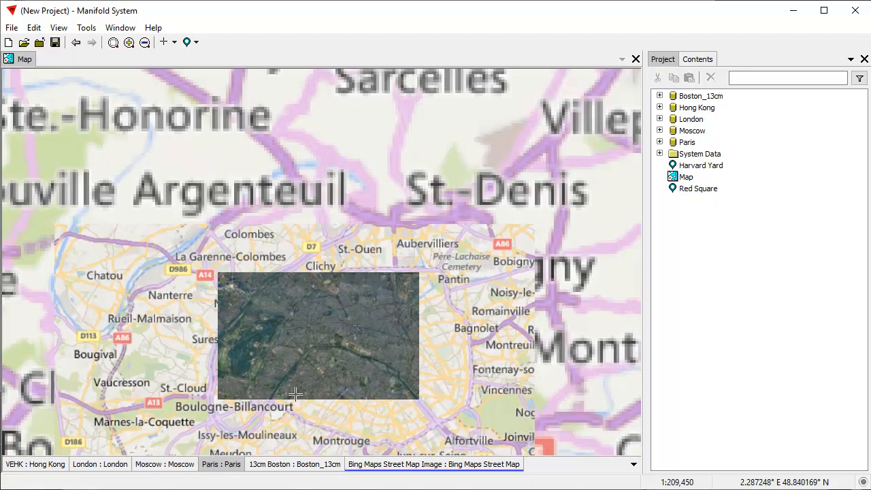
{"action": "left_click_drag", "start_coordinate": [297, 373], "coordinate": [311, 294]}
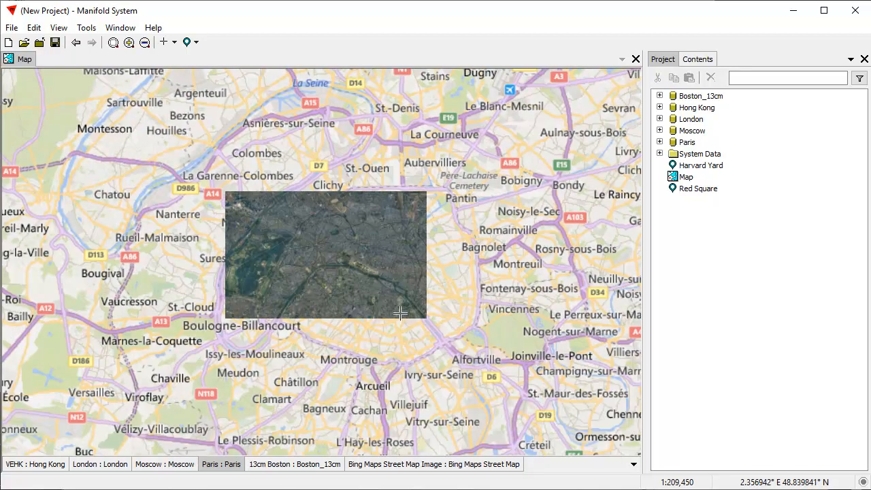
{"action": "scroll", "coordinate": [399, 295], "scroll_direction": "up", "scroll_amount": 5}
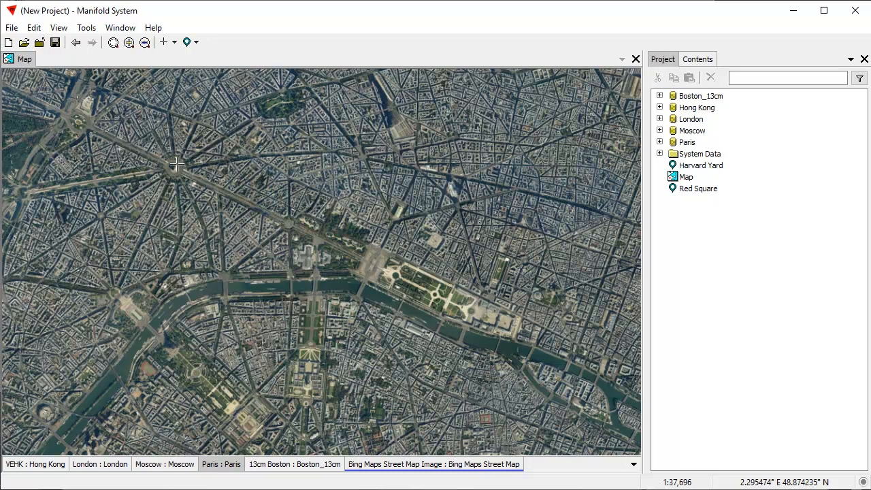
{"action": "scroll", "coordinate": [183, 182], "scroll_direction": "up", "scroll_amount": 8}
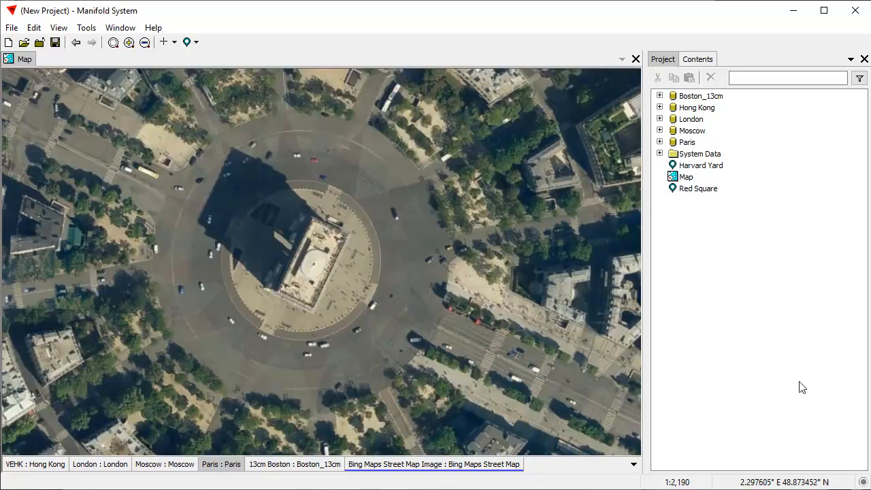
Save the view as location 'Arc', then return to the wider Paris view.
{"action": "left_click", "coordinate": [196, 42]}
{"action": "left_click", "coordinate": [239, 91]}
{"action": "left_click", "coordinate": [693, 178]}
{"action": "type", "text": "Arc"}
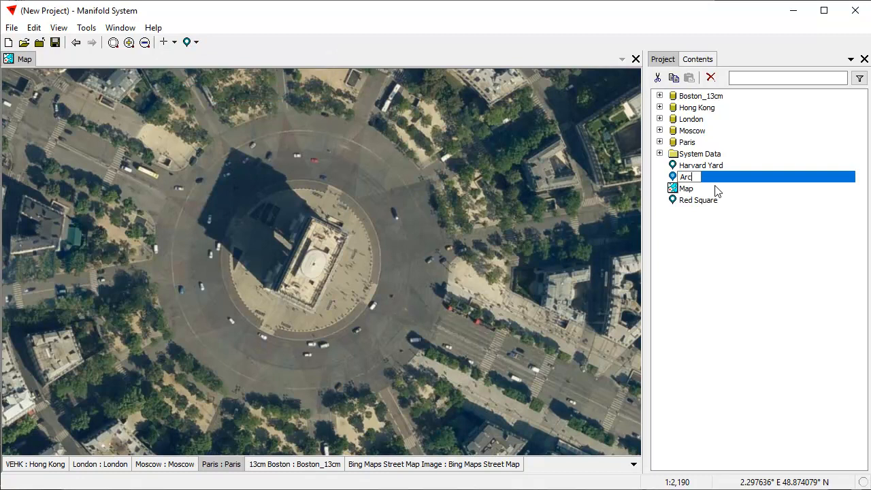
{"action": "key", "text": "Return"}
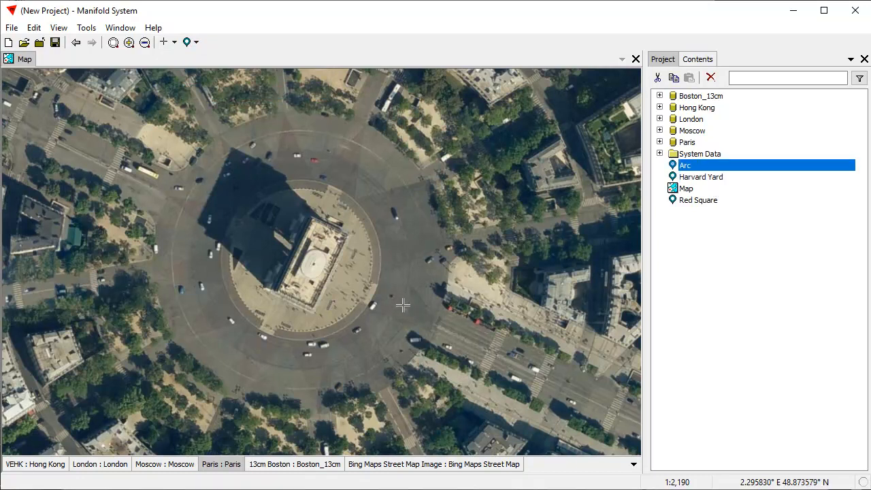
{"action": "left_click", "coordinate": [76, 43]}
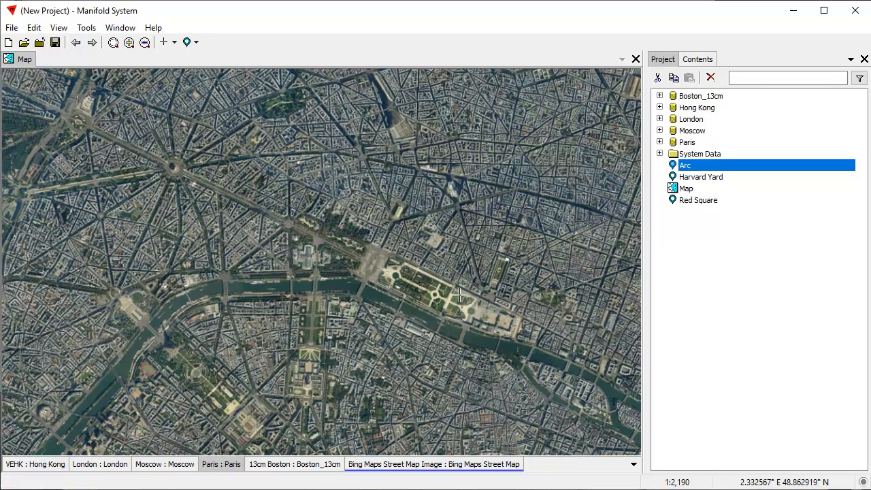
Save the Louvre pyramid view as location 'Pyramid'.
{"action": "left_click", "coordinate": [507, 338]}
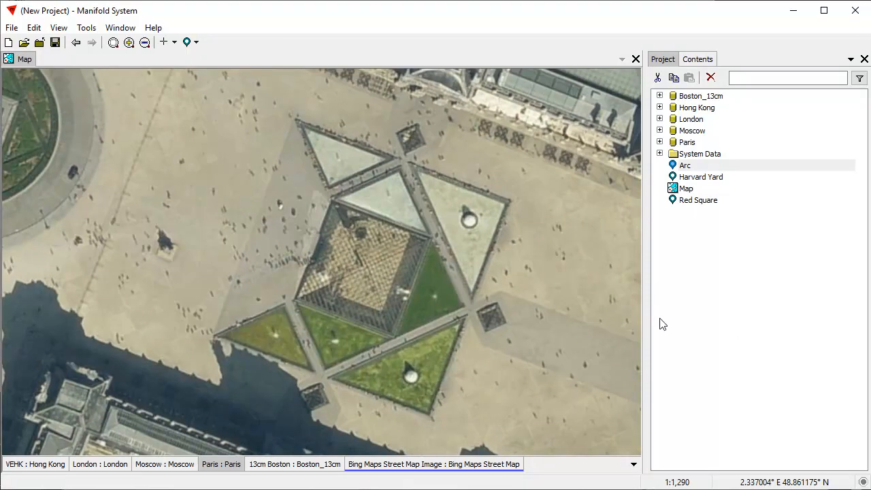
{"action": "left_click", "coordinate": [696, 284]}
{"action": "left_click", "coordinate": [186, 41]}
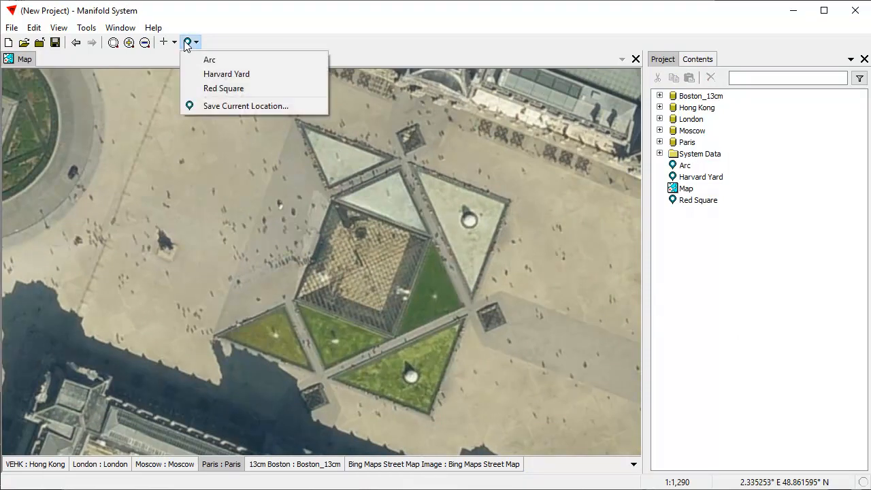
{"action": "left_click", "coordinate": [230, 105]}
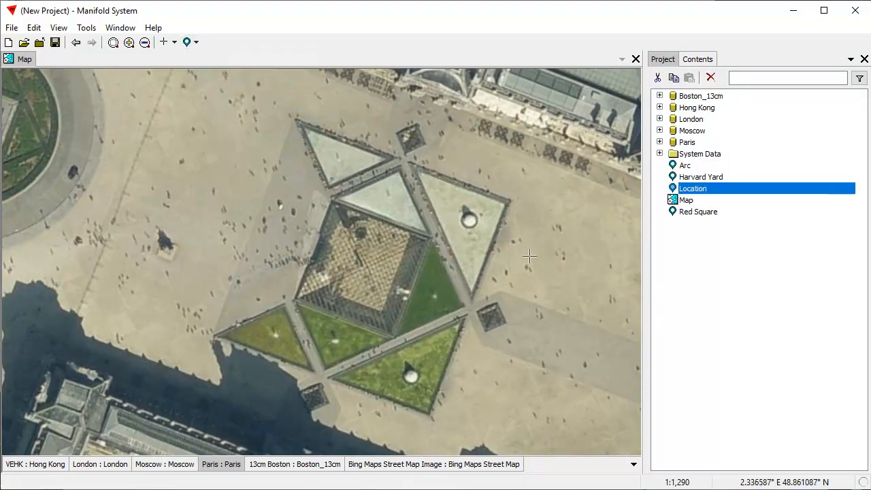
{"action": "left_click", "coordinate": [712, 194]}
{"action": "type", "text": "Pyramid"}
{"action": "key", "text": "Return"}
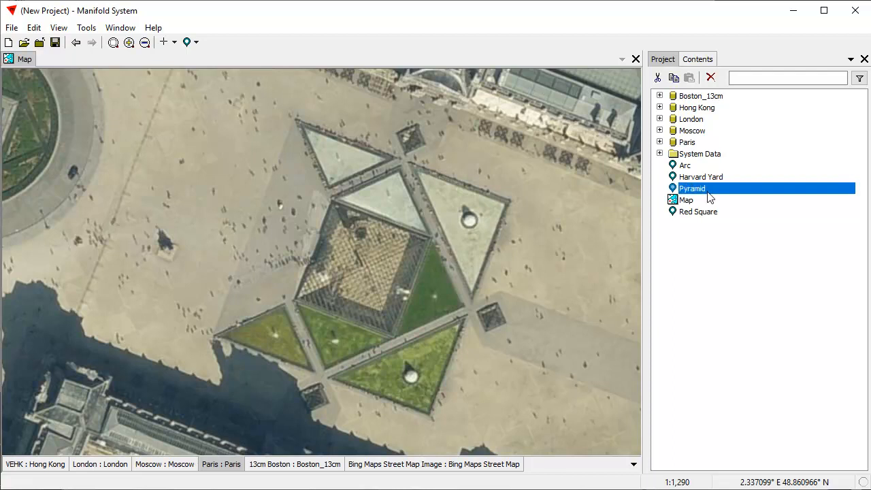
Zoom out to the whole Paris image and close in on the Eiffel Tower.
{"action": "left_click", "coordinate": [228, 466]}
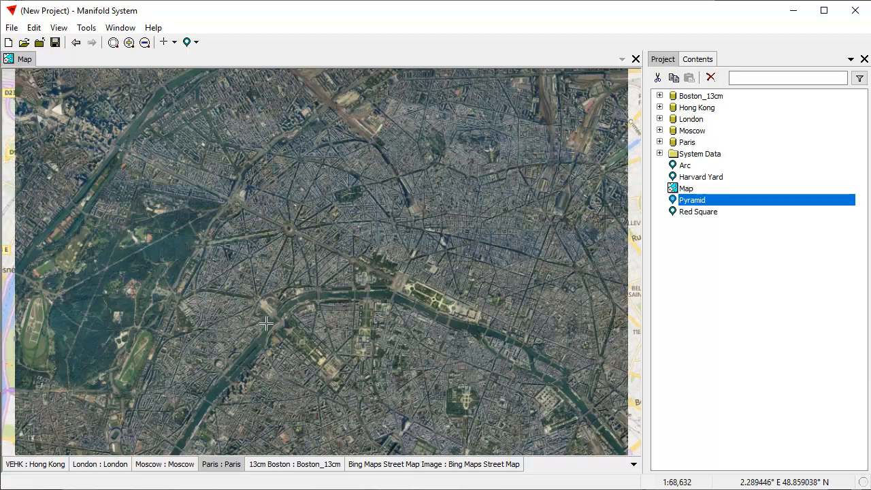
{"action": "left_click_drag", "start_coordinate": [267, 313], "coordinate": [311, 341]}
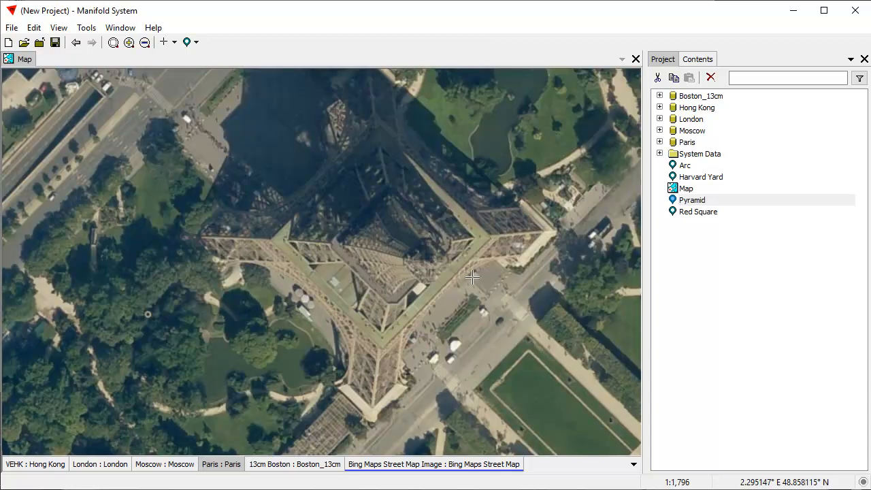
{"action": "left_click_drag", "start_coordinate": [463, 297], "coordinate": [413, 305]}
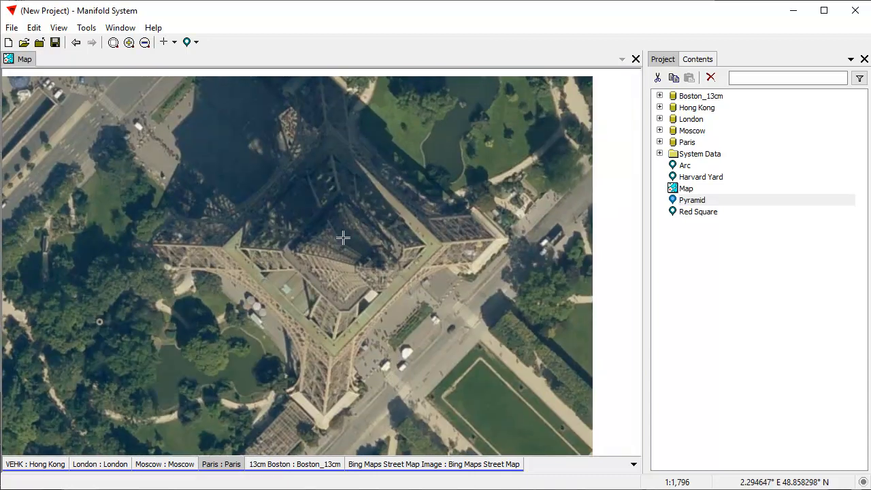
{"action": "scroll", "coordinate": [341, 249], "scroll_direction": "down", "scroll_amount": 2}
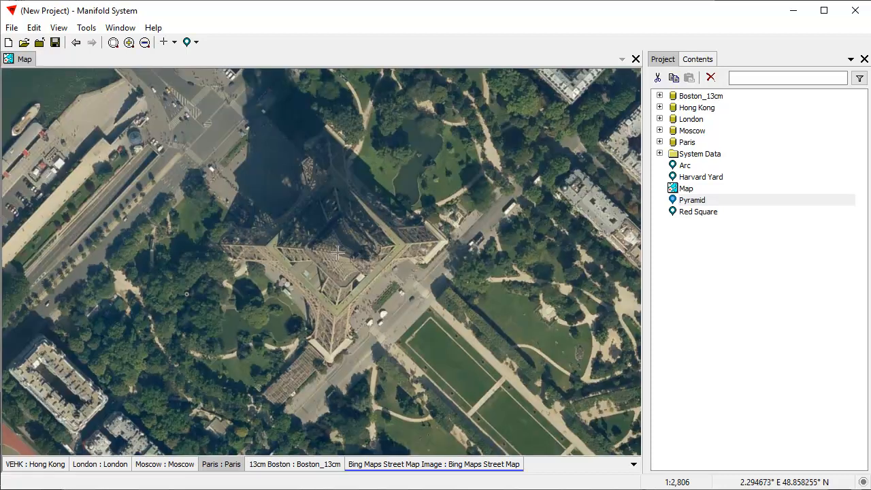
Frame the Eiffel Tower and save the view as location 'Eiffel'.
{"action": "left_click_drag", "start_coordinate": [354, 275], "coordinate": [287, 309]}
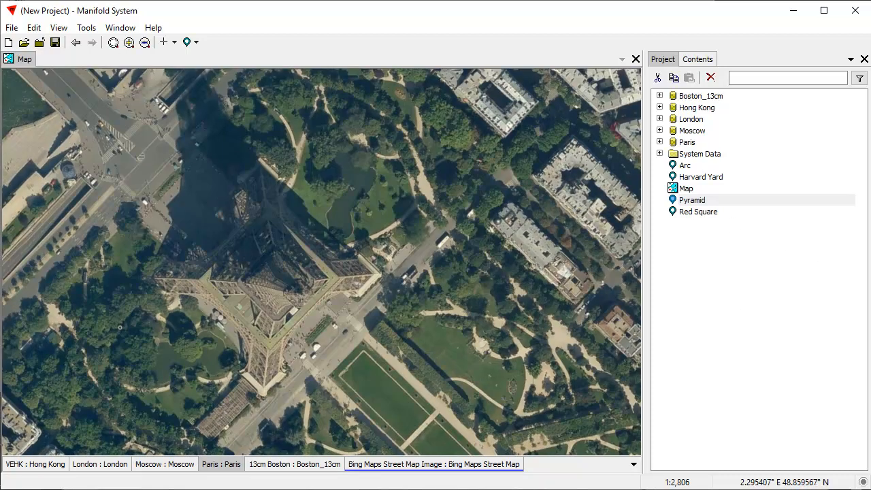
{"action": "left_click", "coordinate": [194, 41]}
{"action": "left_click", "coordinate": [259, 120]}
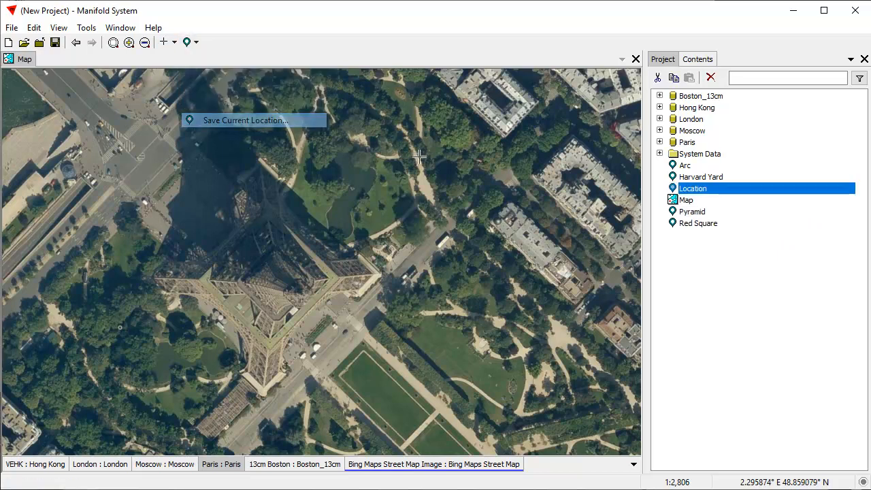
{"action": "left_click", "coordinate": [722, 195]}
{"action": "type", "text": "Eiffel"}
{"action": "key", "text": "Return"}
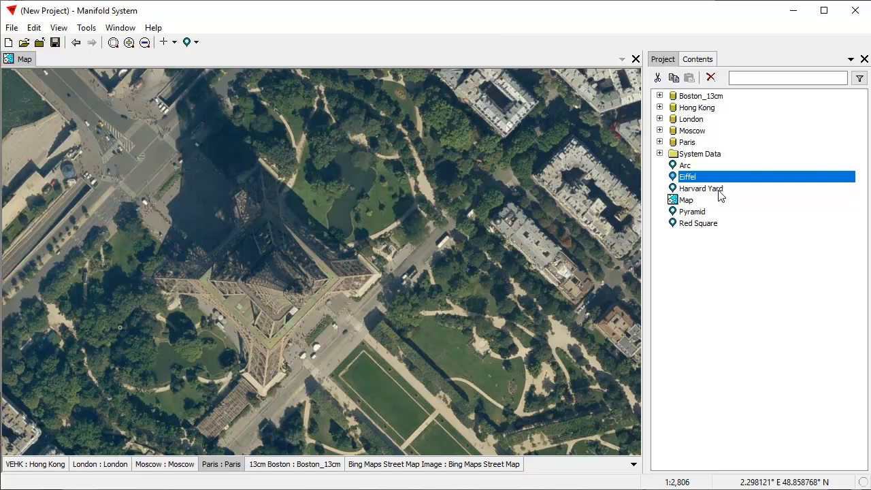
{"action": "left_click", "coordinate": [747, 294]}
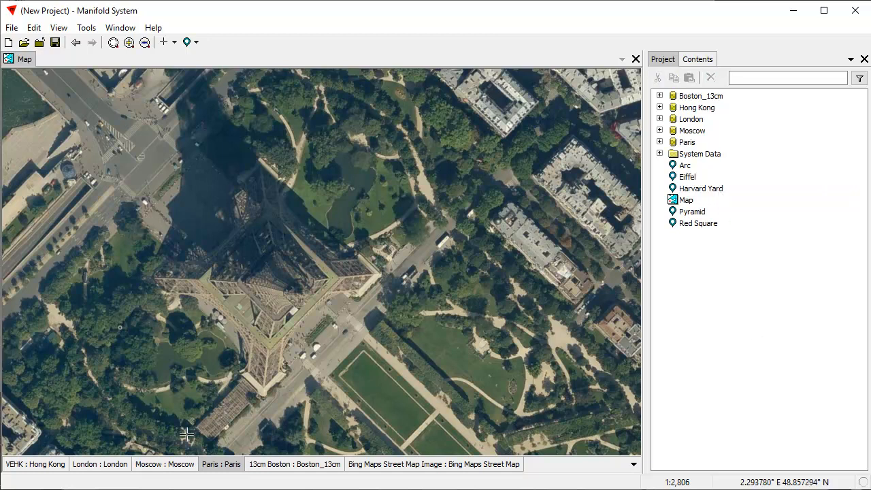
Jump to the London imagery and wheel-zoom onto the White Tower.
{"action": "left_click", "coordinate": [102, 465]}
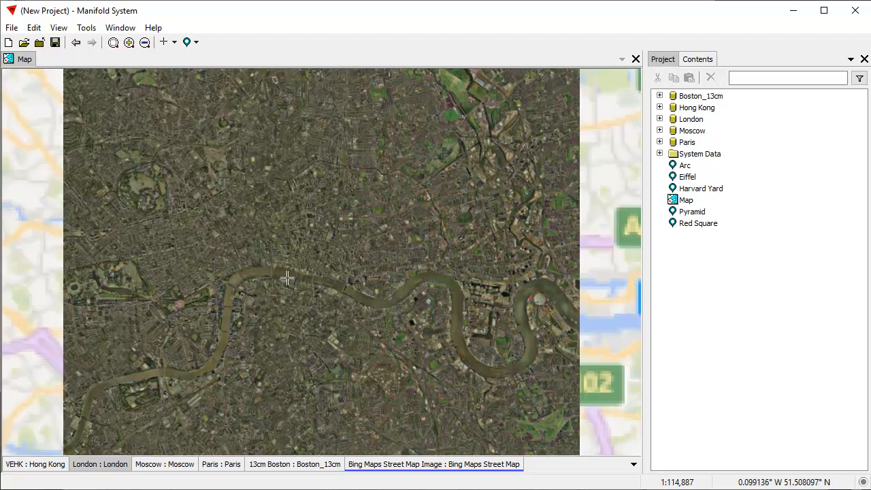
{"action": "scroll", "coordinate": [379, 321], "scroll_direction": "up", "scroll_amount": 3}
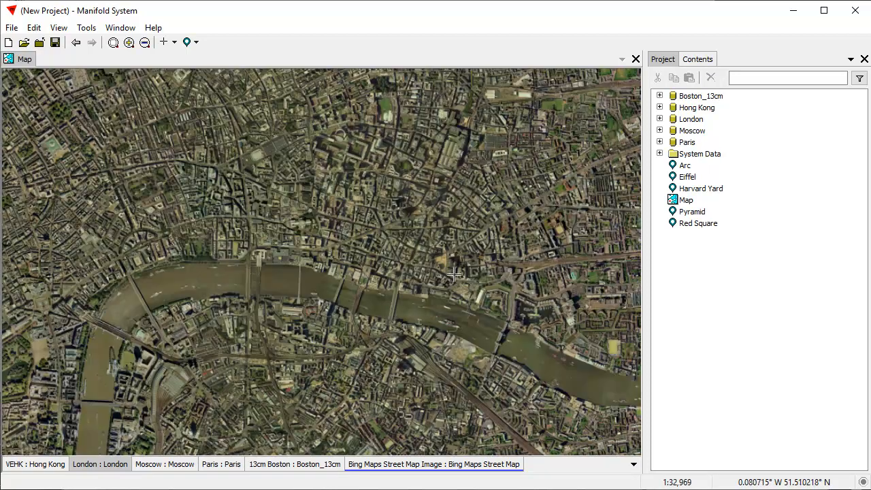
{"action": "scroll", "coordinate": [532, 329], "scroll_direction": "up", "scroll_amount": 5}
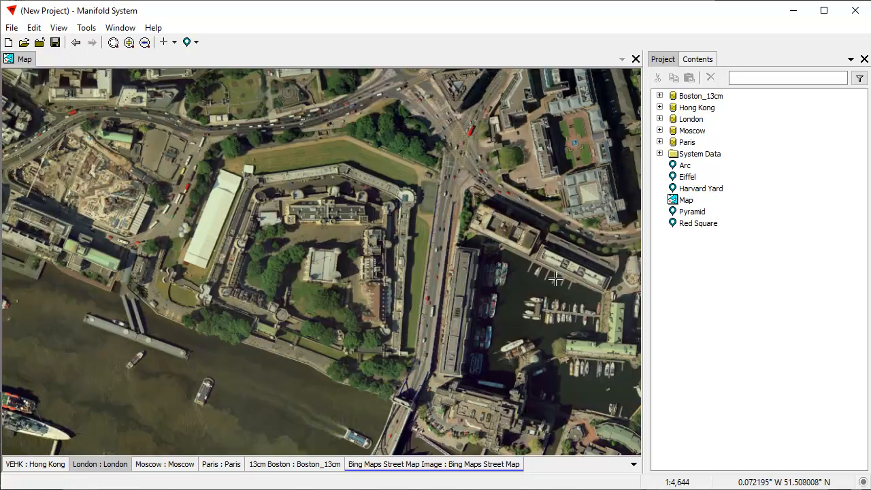
{"action": "scroll", "coordinate": [370, 295], "scroll_direction": "up", "scroll_amount": 4}
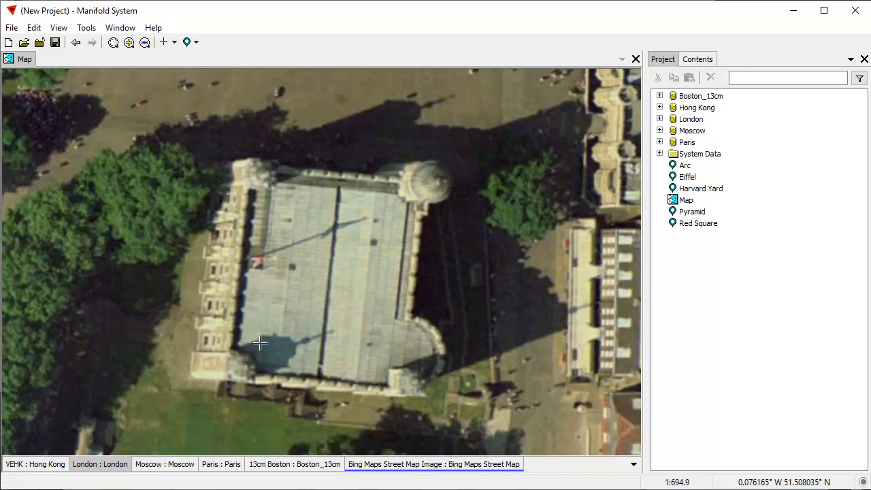
{"action": "scroll", "coordinate": [363, 313], "scroll_direction": "down", "scroll_amount": 1}
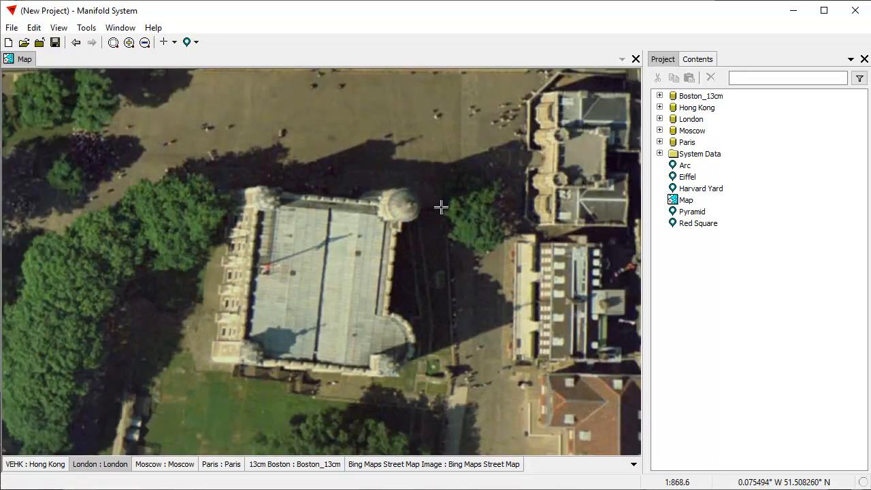
Save the current view as location 'White Tower'.
{"action": "left_click", "coordinate": [194, 42]}
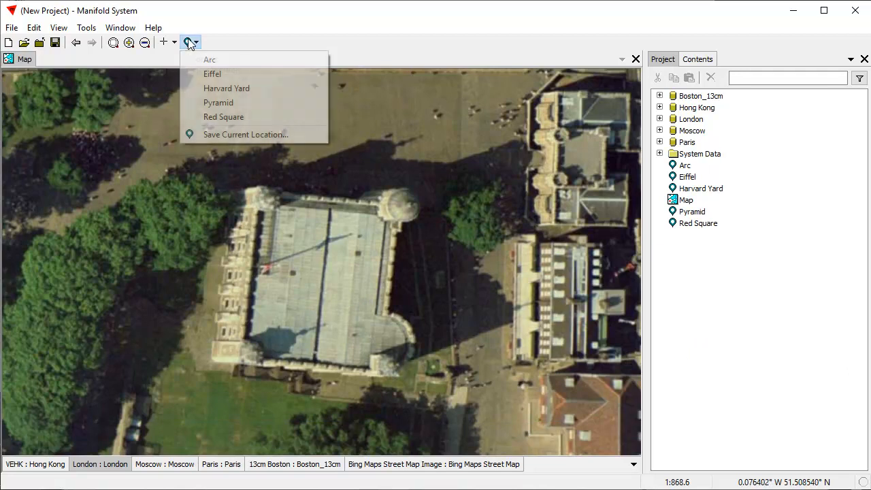
{"action": "left_click", "coordinate": [220, 134]}
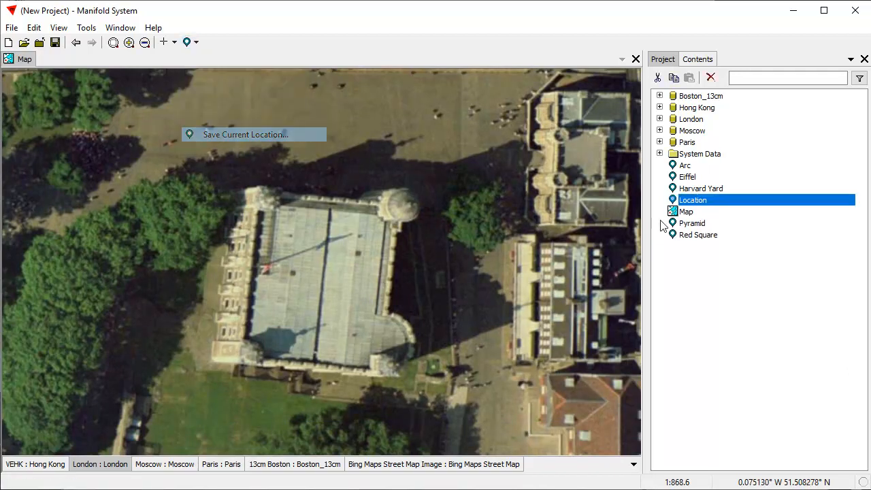
{"action": "left_click", "coordinate": [716, 201]}
{"action": "type", "text": "White Tower"}
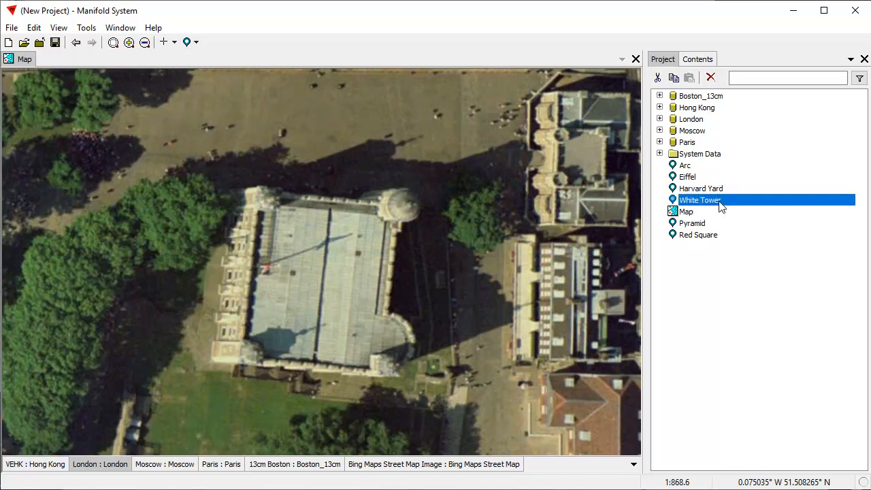
{"action": "key", "text": "Return"}
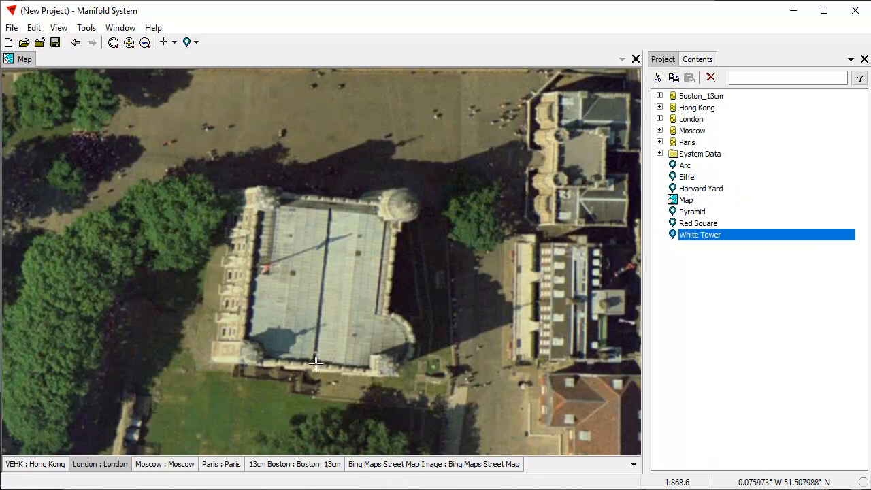
Box-zoom into London around the Thames and pan toward the Westminster garden and main road.
{"action": "left_click", "coordinate": [96, 465]}
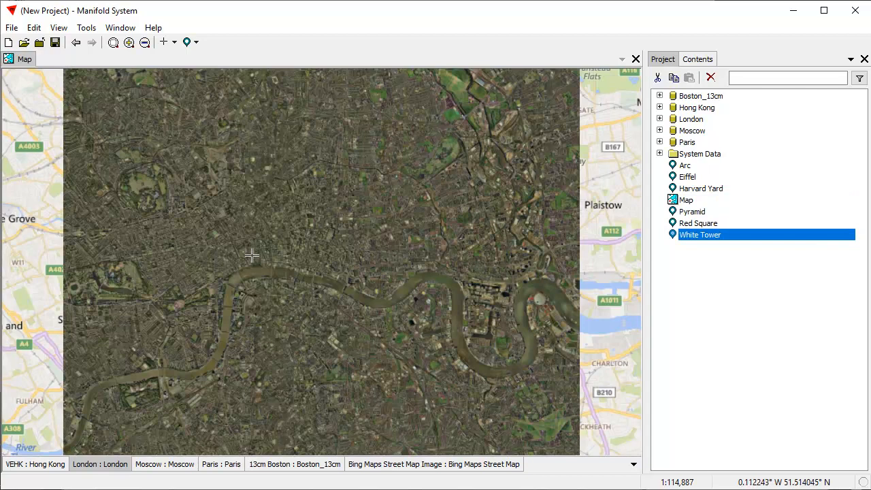
{"action": "left_click_drag", "start_coordinate": [192, 244], "coordinate": [293, 314]}
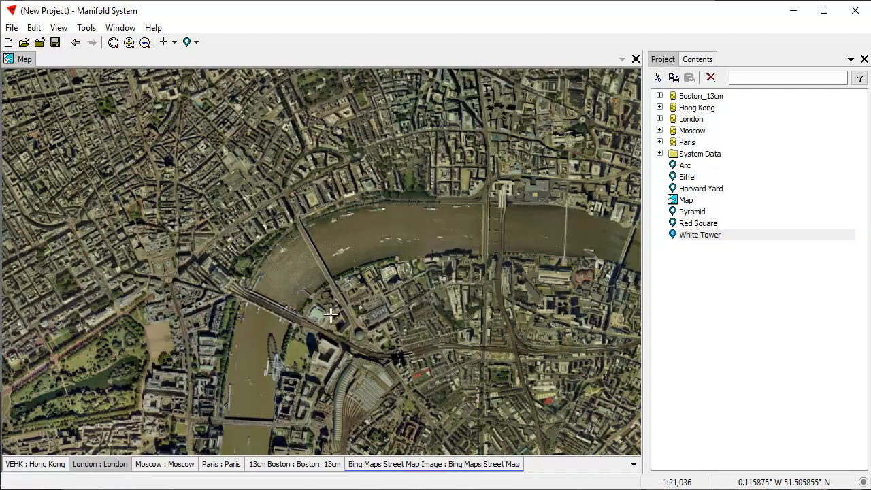
{"action": "left_click_drag", "start_coordinate": [242, 373], "coordinate": [343, 220]}
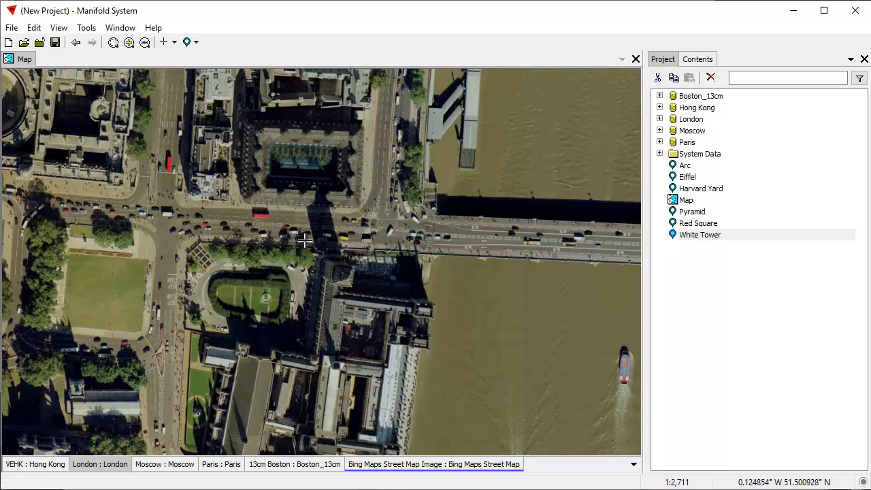
{"action": "scroll", "coordinate": [358, 280], "scroll_direction": "up", "scroll_amount": 3}
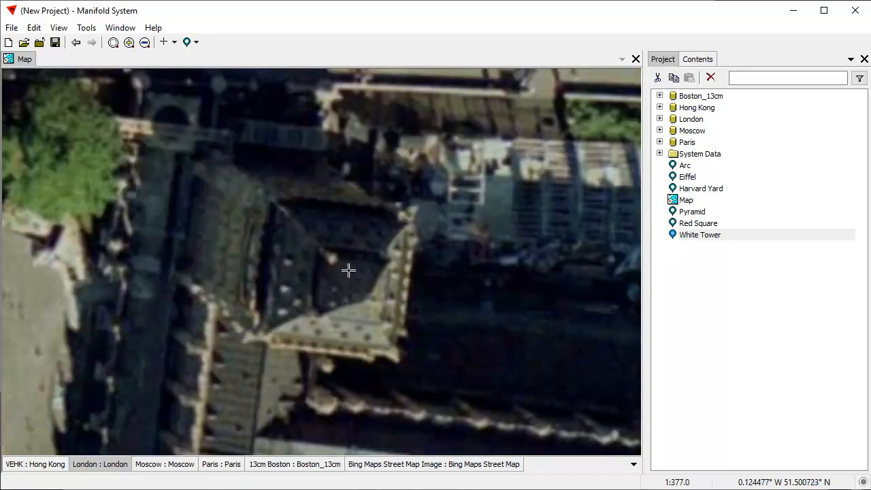
{"action": "scroll", "coordinate": [354, 279], "scroll_direction": "down", "scroll_amount": 2}
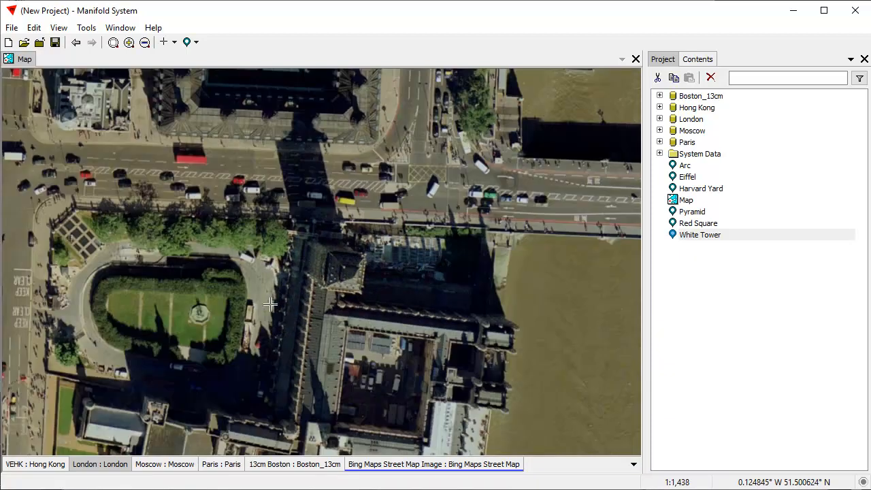
{"action": "left_click_drag", "start_coordinate": [239, 310], "coordinate": [363, 248]}
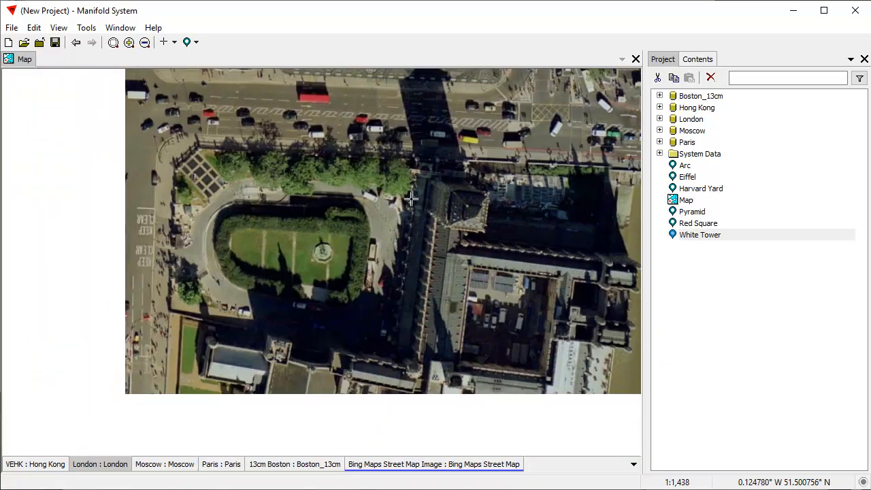
{"action": "left_click_drag", "start_coordinate": [417, 198], "coordinate": [213, 301]}
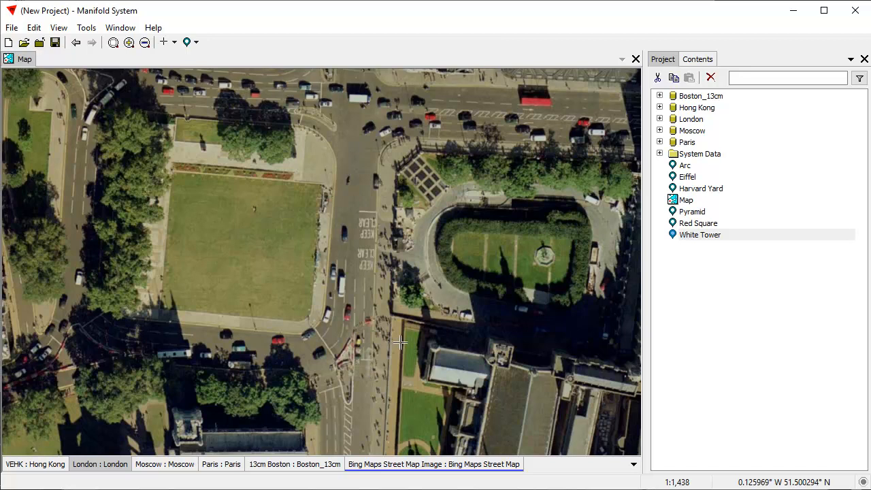
{"action": "left_click_drag", "start_coordinate": [466, 285], "coordinate": [404, 291]}
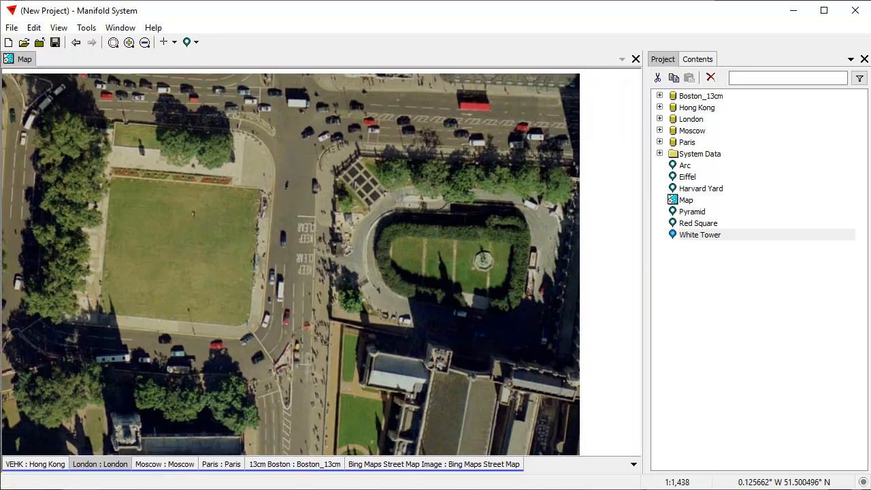
Hide the Bing street map, activate London, and place the garden left of centre.
{"action": "left_click", "coordinate": [446, 466], "text": "shift"}
{"action": "left_click", "coordinate": [107, 467]}
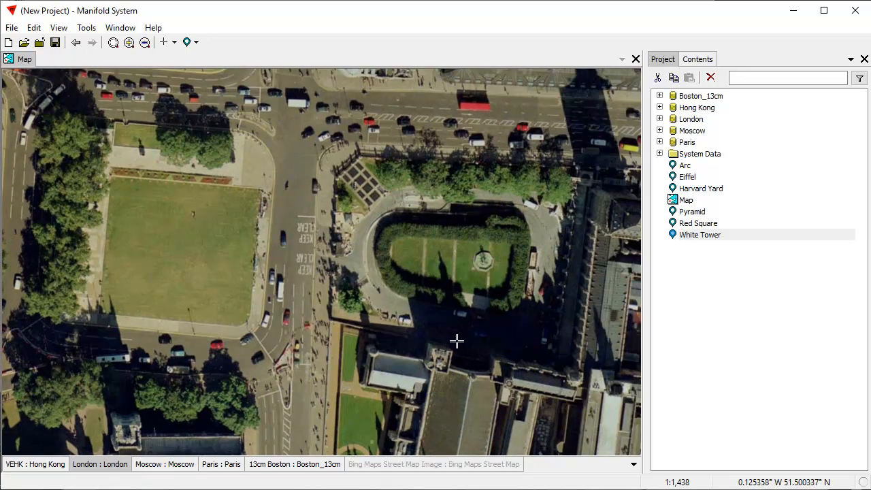
{"action": "left_click_drag", "start_coordinate": [461, 341], "coordinate": [554, 222]}
{"action": "left_click_drag", "start_coordinate": [545, 165], "coordinate": [260, 378]}
{"action": "left_click_drag", "start_coordinate": [187, 410], "coordinate": [508, 225]}
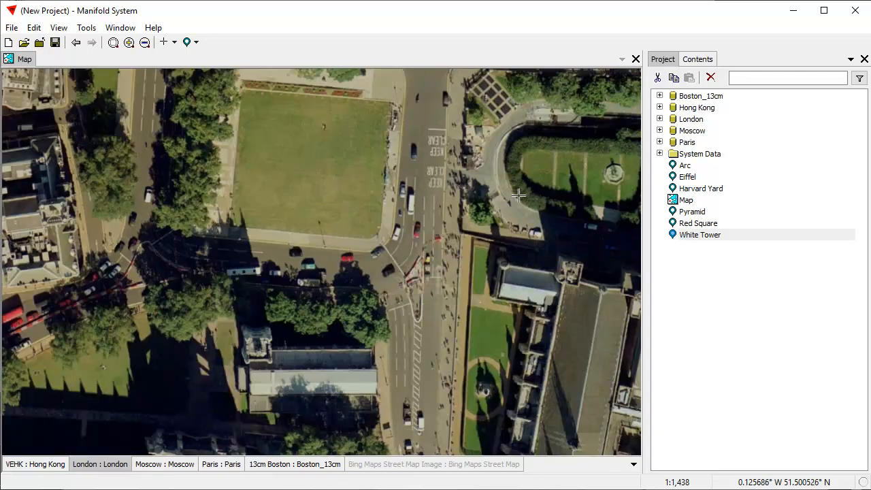
{"action": "left_click_drag", "start_coordinate": [529, 189], "coordinate": [433, 292]}
{"action": "left_click_drag", "start_coordinate": [502, 275], "coordinate": [313, 370]}
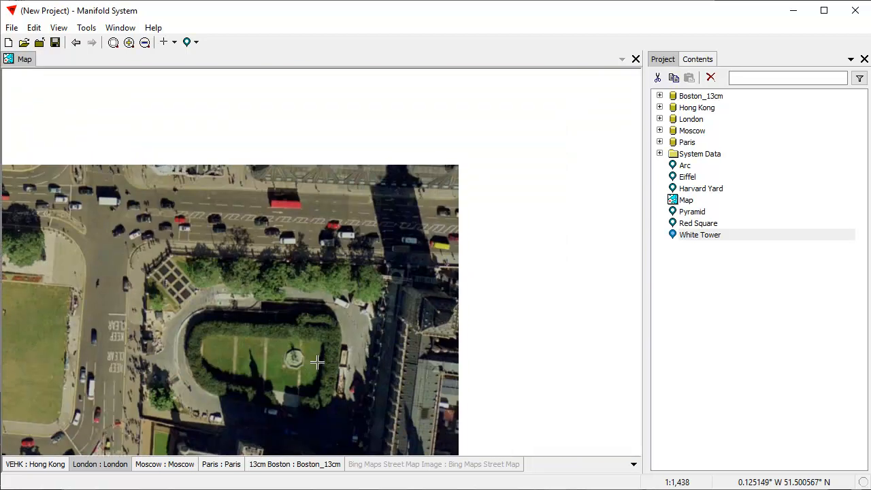
{"action": "left_click_drag", "start_coordinate": [289, 341], "coordinate": [246, 243]}
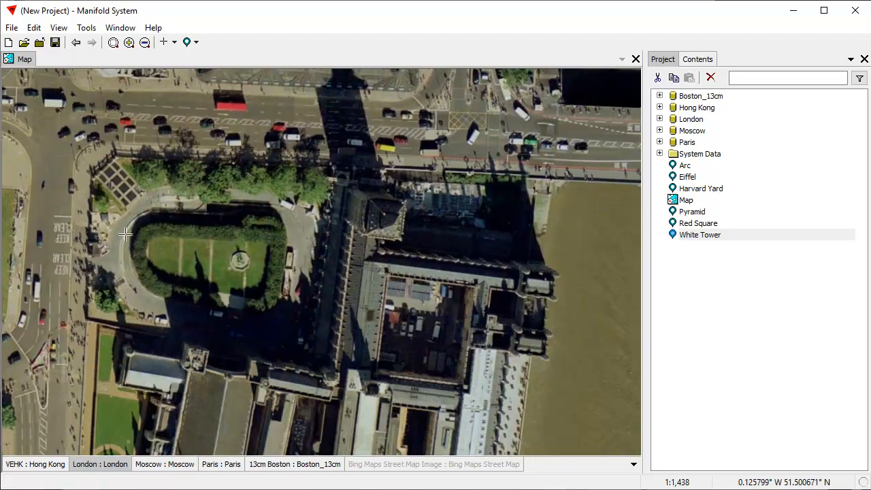
Centre Westminster Abbey with the Thames and Westminster Bridge in view.
{"action": "scroll", "coordinate": [126, 234], "scroll_direction": "down", "scroll_amount": 1}
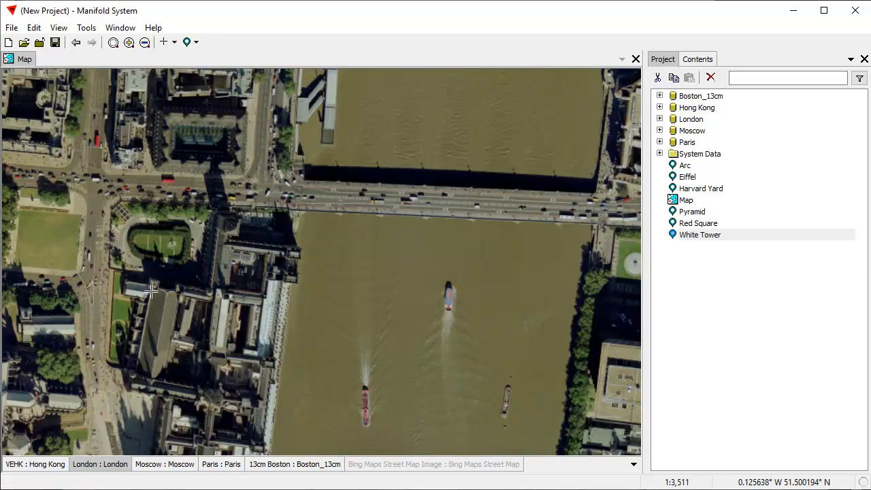
{"action": "left_click_drag", "start_coordinate": [181, 313], "coordinate": [423, 218]}
{"action": "left_click_drag", "start_coordinate": [462, 164], "coordinate": [465, 316]}
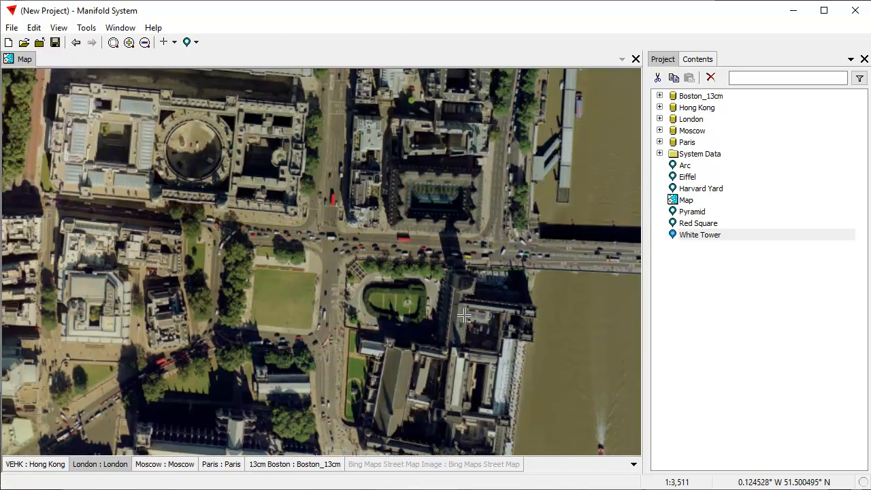
{"action": "left_click_drag", "start_coordinate": [346, 356], "coordinate": [416, 157]}
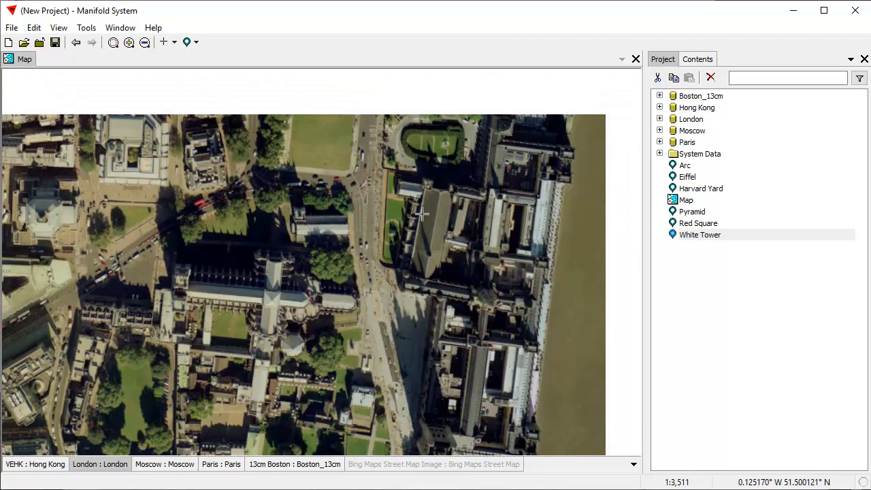
{"action": "left_click_drag", "start_coordinate": [592, 113], "coordinate": [420, 276]}
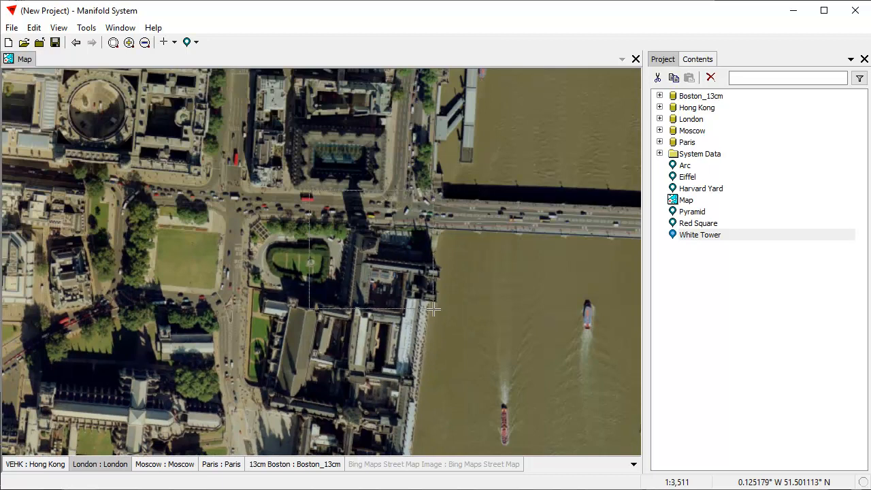
{"action": "scroll", "coordinate": [434, 307], "scroll_direction": "up", "scroll_amount": 3}
Save the Westminster view as location 'Big Ben'.
{"action": "left_click", "coordinate": [762, 320]}
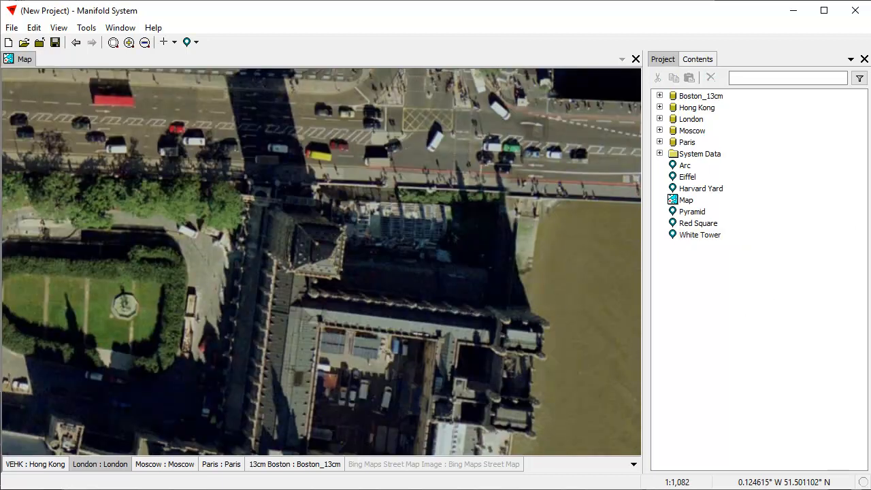
{"action": "left_click", "coordinate": [196, 43]}
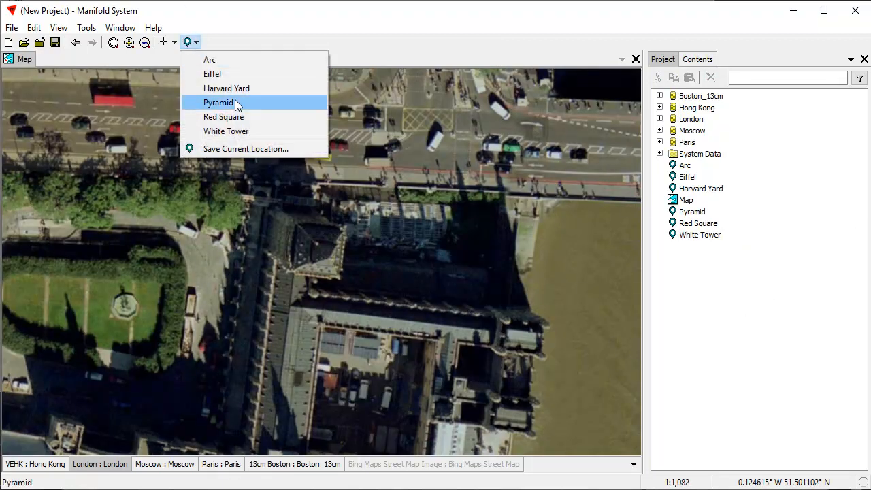
{"action": "left_click", "coordinate": [249, 147]}
{"action": "left_click", "coordinate": [707, 207]}
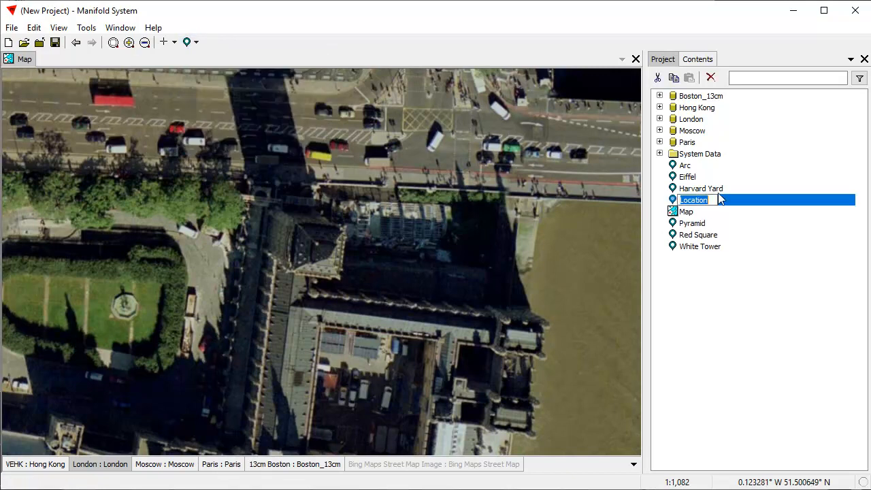
{"action": "type", "text": "Big Ben"}
{"action": "key", "text": "Return"}
{"action": "left_click", "coordinate": [36, 464]}
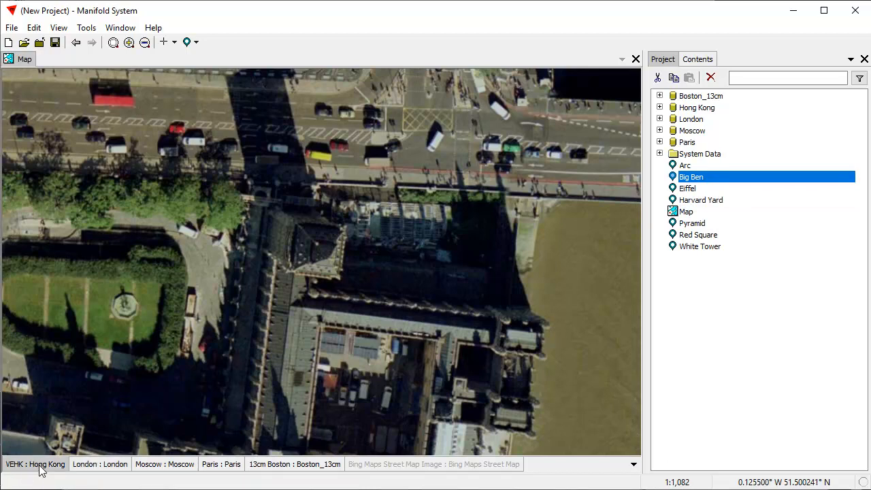
Zoom to the Hong Kong image and bring Hong Kong Island's north shore into view.
{"action": "double_click", "coordinate": [43, 467]}
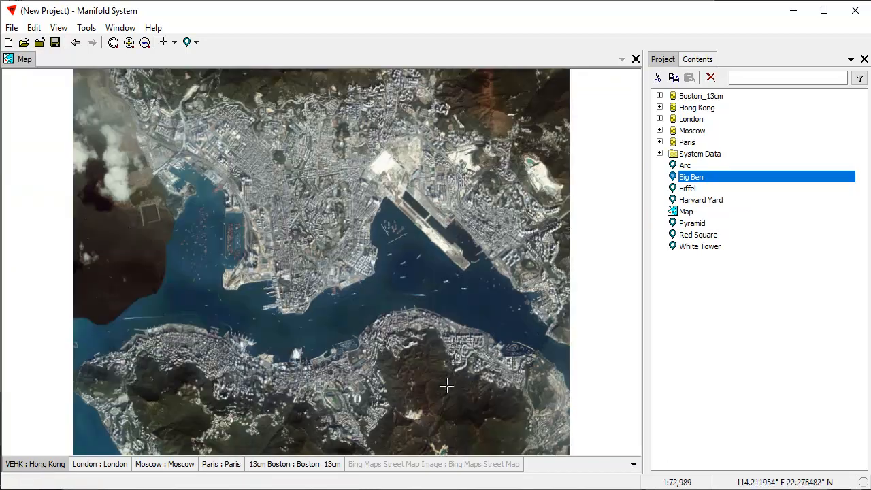
{"action": "scroll", "coordinate": [278, 315], "scroll_direction": "down", "scroll_amount": 1}
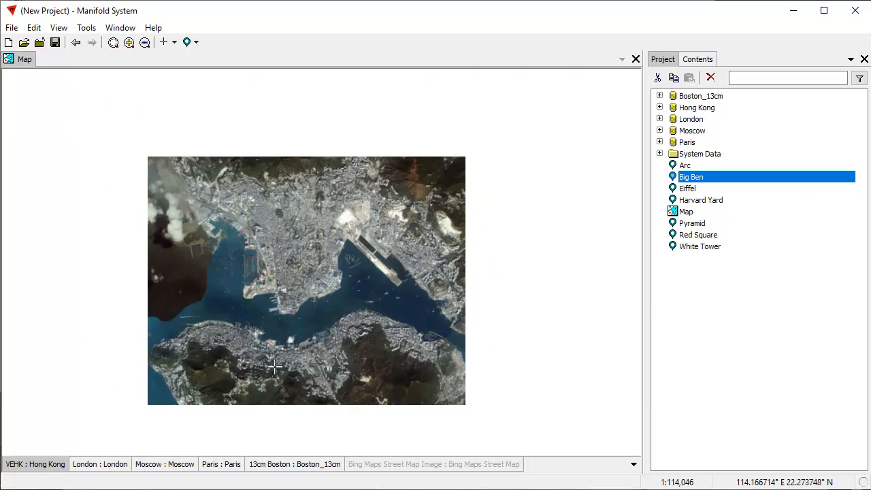
{"action": "left_click_drag", "start_coordinate": [291, 322], "coordinate": [334, 314]}
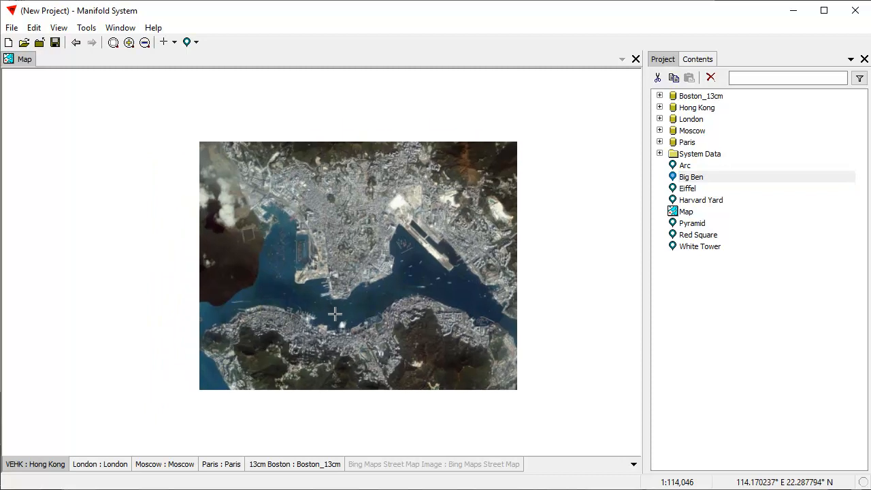
{"action": "scroll", "coordinate": [392, 340], "scroll_direction": "up", "scroll_amount": 4}
{"action": "left_click_drag", "start_coordinate": [330, 378], "coordinate": [387, 238]}
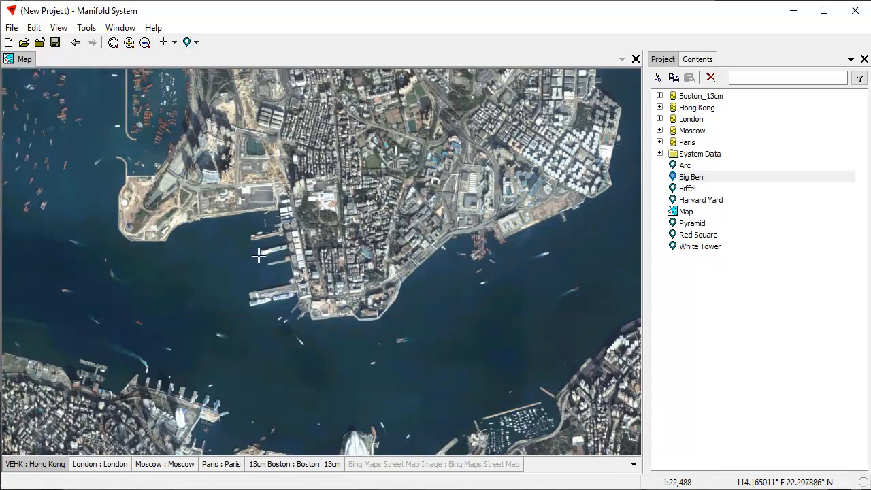
{"action": "left_click_drag", "start_coordinate": [380, 353], "coordinate": [458, 143]}
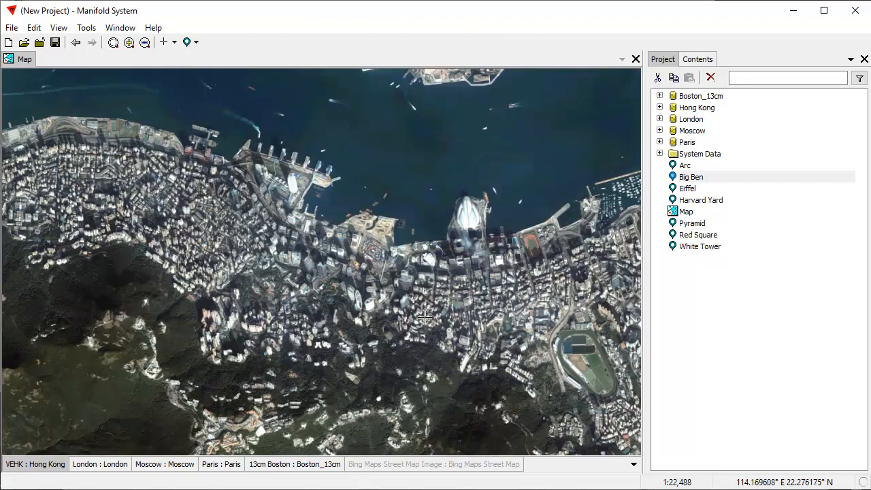
{"action": "scroll", "coordinate": [428, 315], "scroll_direction": "down", "scroll_amount": 2}
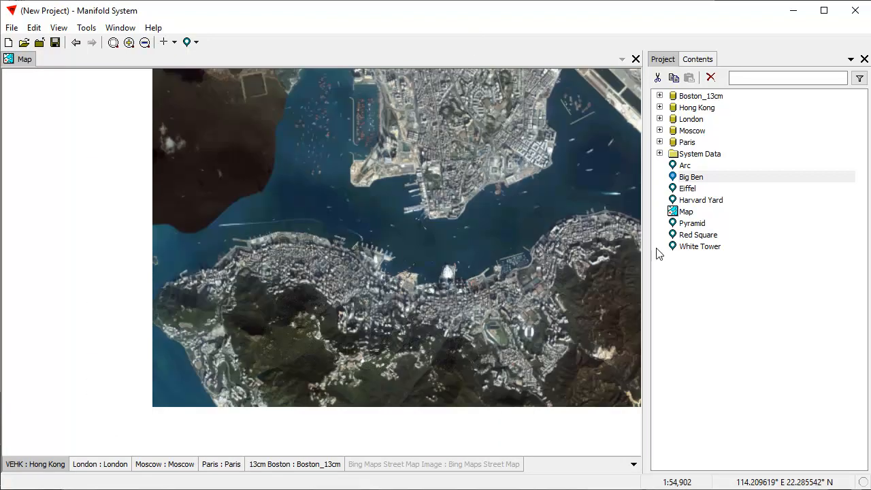
{"action": "left_click_drag", "start_coordinate": [487, 155], "coordinate": [414, 199]}
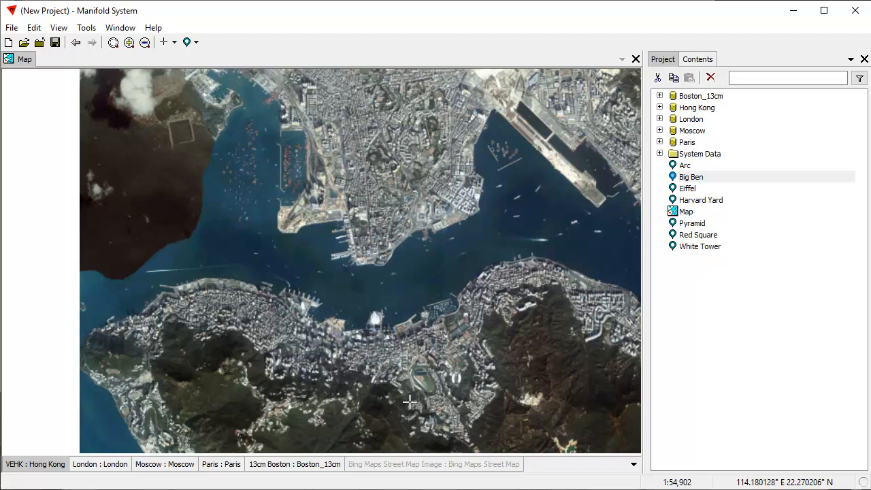
Box-zoom onto Central's harbourfront high-rises.
{"action": "left_click_drag", "start_coordinate": [230, 294], "coordinate": [393, 373]}
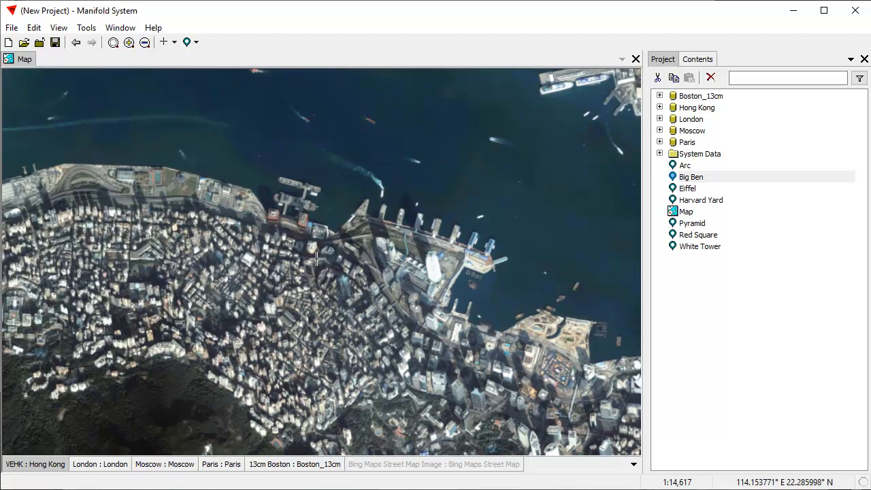
{"action": "left_click_drag", "start_coordinate": [282, 250], "coordinate": [592, 408]}
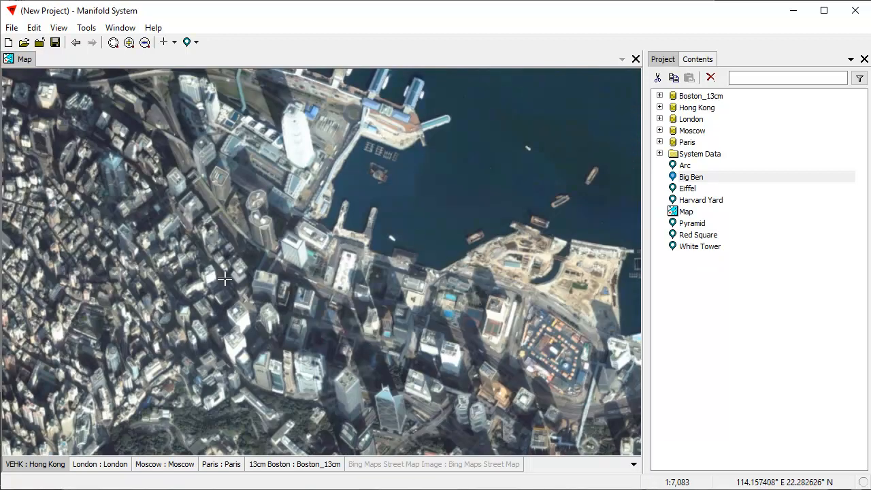
{"action": "left_click_drag", "start_coordinate": [202, 252], "coordinate": [280, 275]}
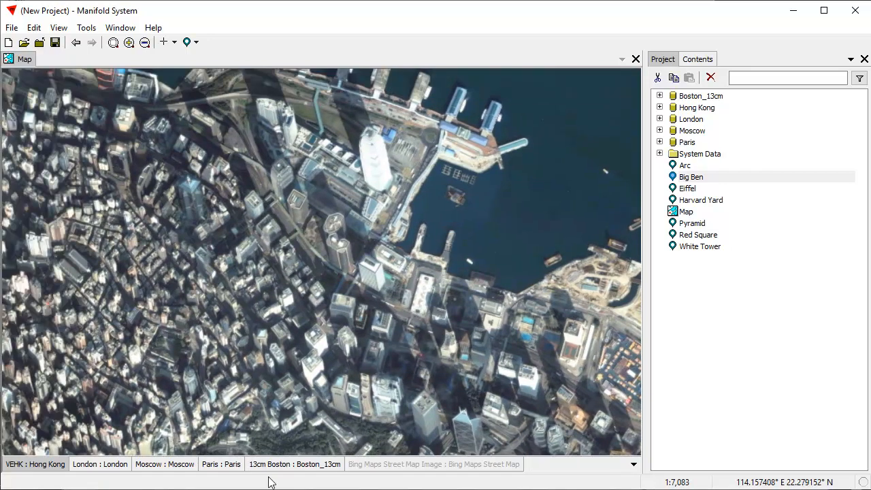
Save the current Hong Kong harbourfront view as a new location named Central.
{"action": "left_click", "coordinate": [195, 43]}
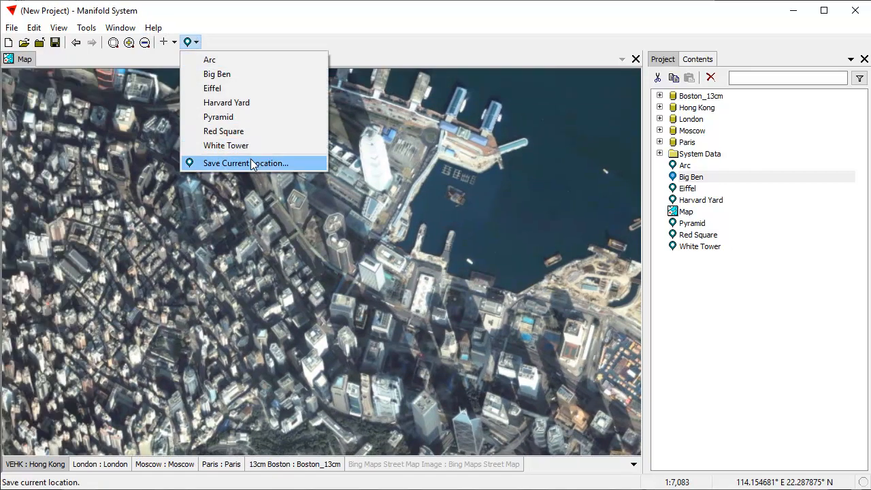
{"action": "left_click", "coordinate": [227, 161]}
{"action": "key", "text": "F2"}
{"action": "type", "text": "C"}
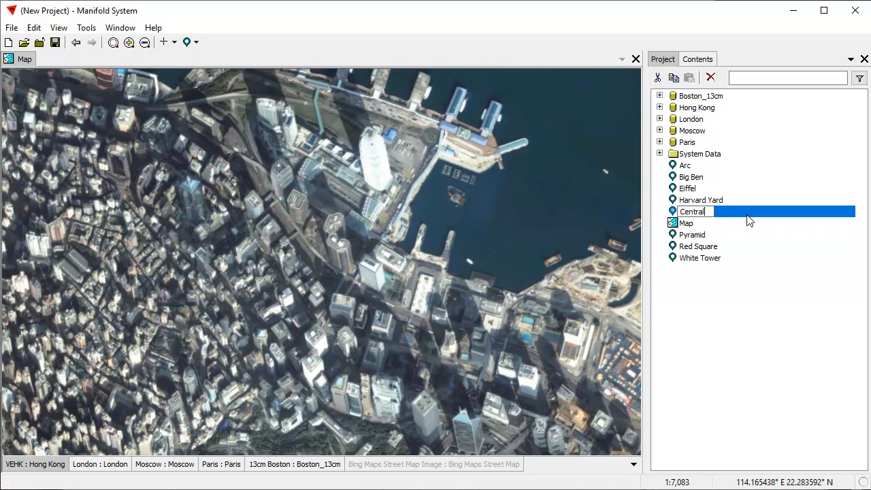
{"action": "type", "text": "entral"}
{"action": "key", "text": "Return"}
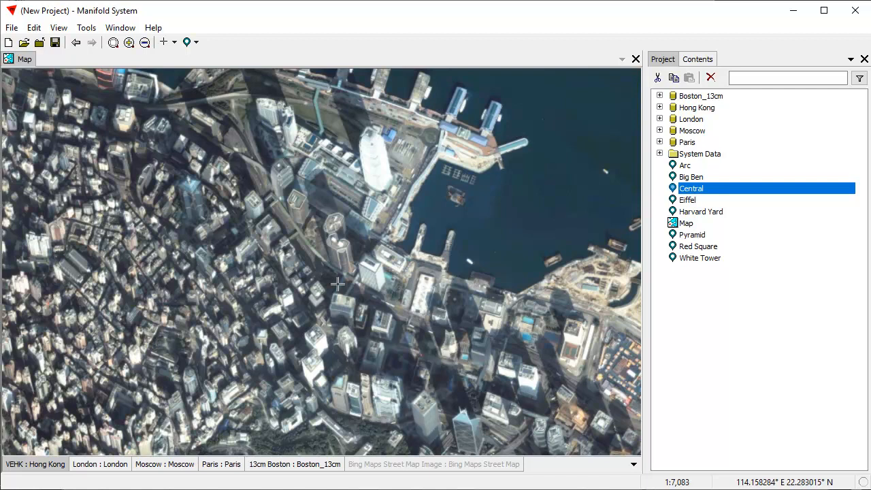
Zoom out over Hong Kong, activate the Bing street map layer, and move Bing Maps Street Map out of System Data.
{"action": "scroll", "coordinate": [338, 299], "scroll_direction": "down", "scroll_amount": 3}
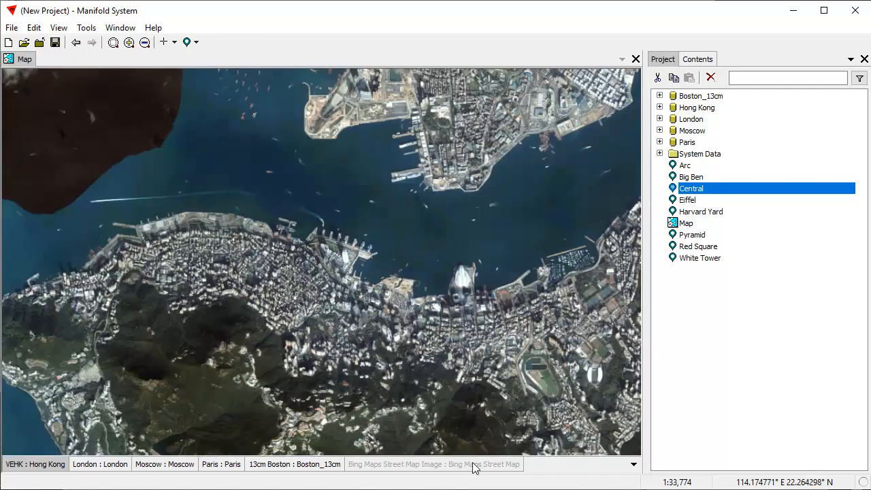
{"action": "scroll", "coordinate": [445, 378], "scroll_direction": "down", "scroll_amount": 3}
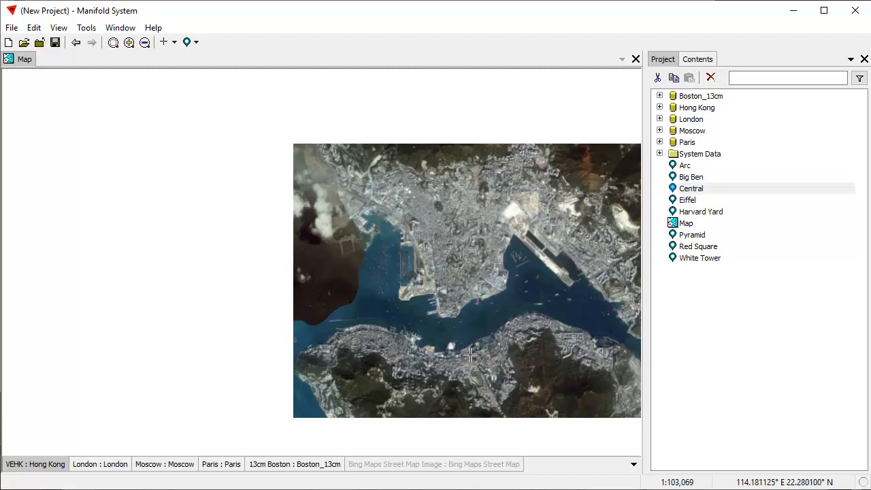
{"action": "left_click_drag", "start_coordinate": [491, 382], "coordinate": [370, 315]}
{"action": "left_click", "coordinate": [449, 467]}
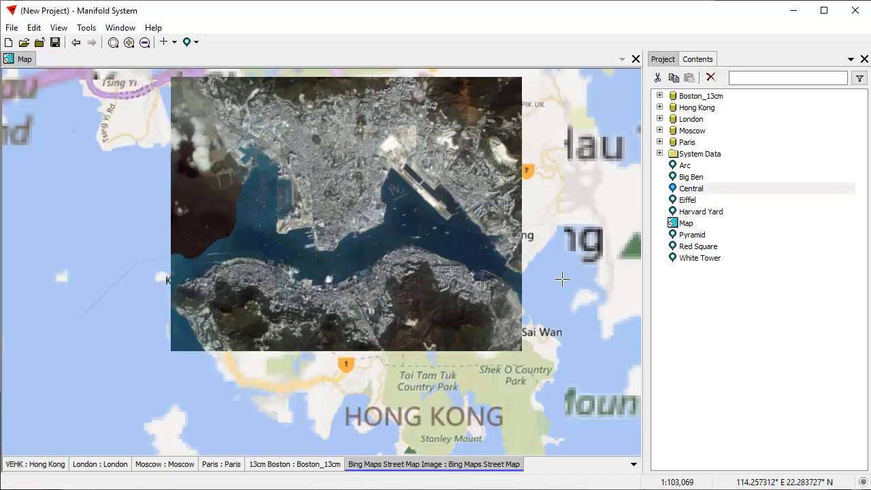
{"action": "left_click_drag", "start_coordinate": [421, 275], "coordinate": [403, 318]}
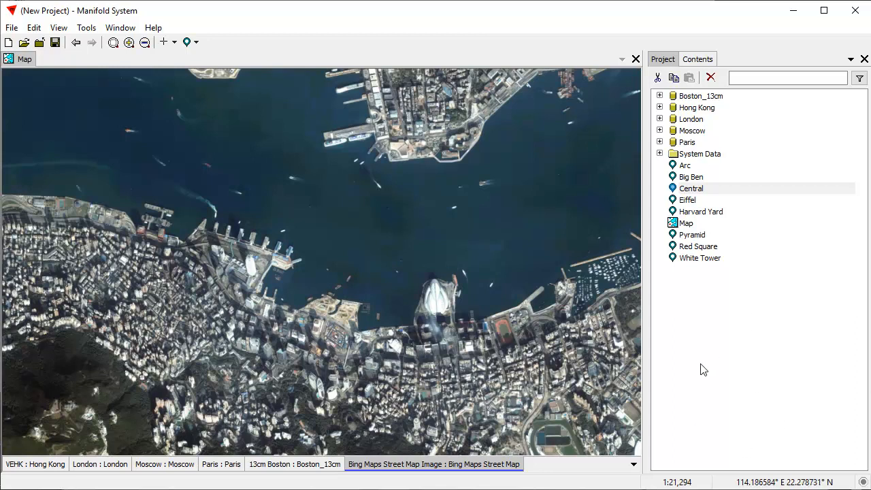
{"action": "left_click", "coordinate": [660, 154]}
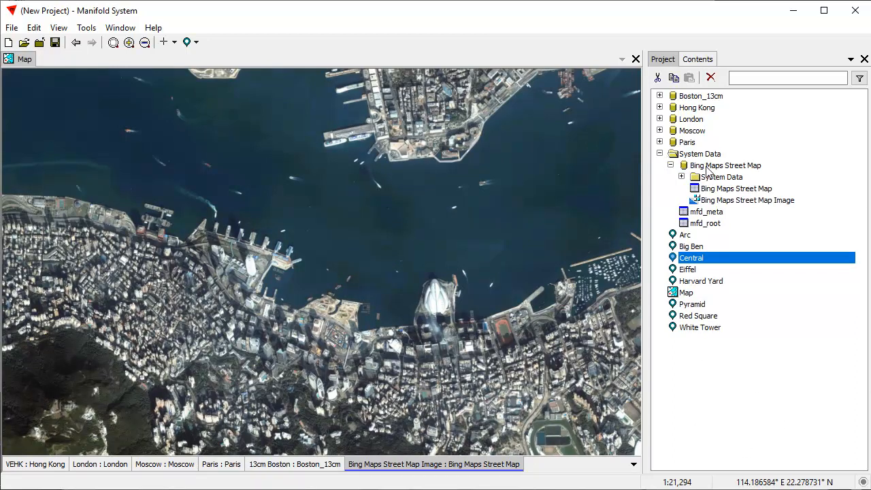
{"action": "left_click_drag", "start_coordinate": [706, 170], "coordinate": [712, 395]}
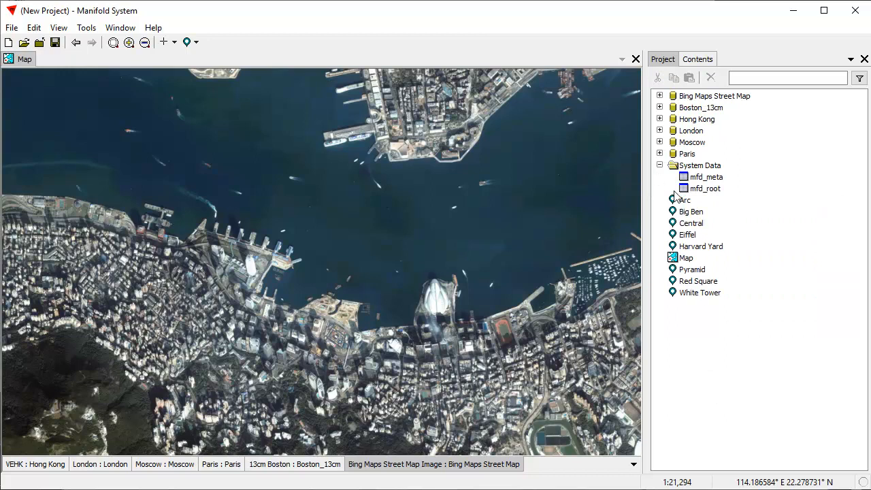
Start a new data source and name it Google.
{"action": "right_click", "coordinate": [719, 353]}
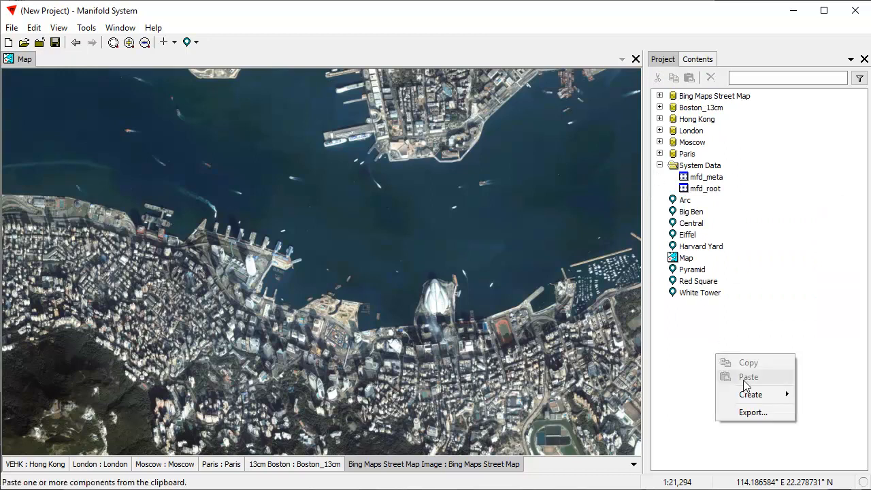
{"action": "mouse_move", "coordinate": [760, 401]}
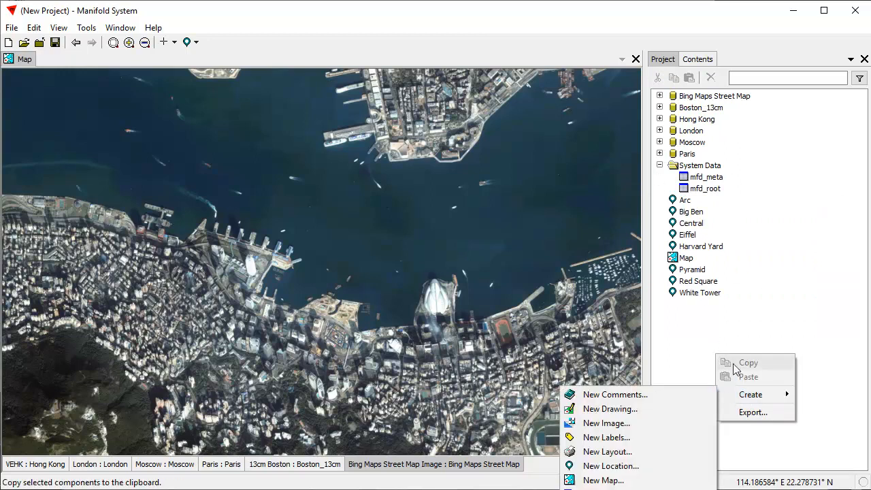
{"action": "left_click", "coordinate": [750, 305]}
{"action": "left_click", "coordinate": [12, 27]}
{"action": "mouse_move", "coordinate": [52, 119]}
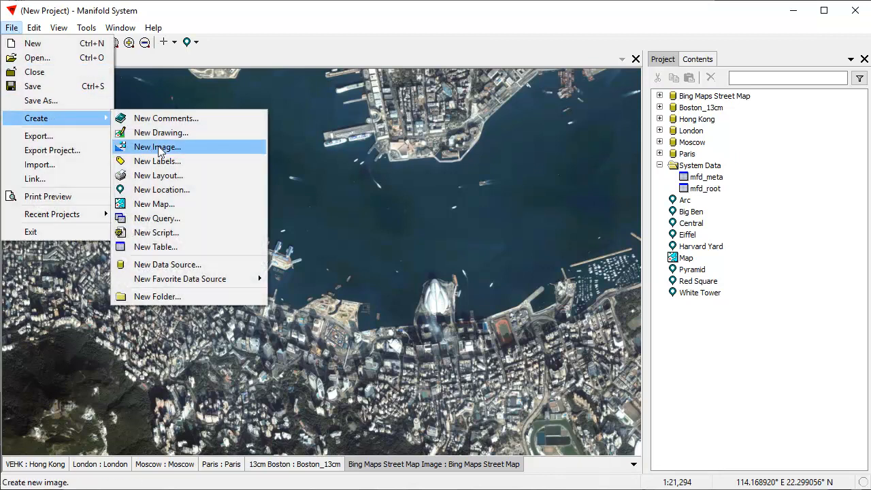
{"action": "left_click", "coordinate": [191, 266]}
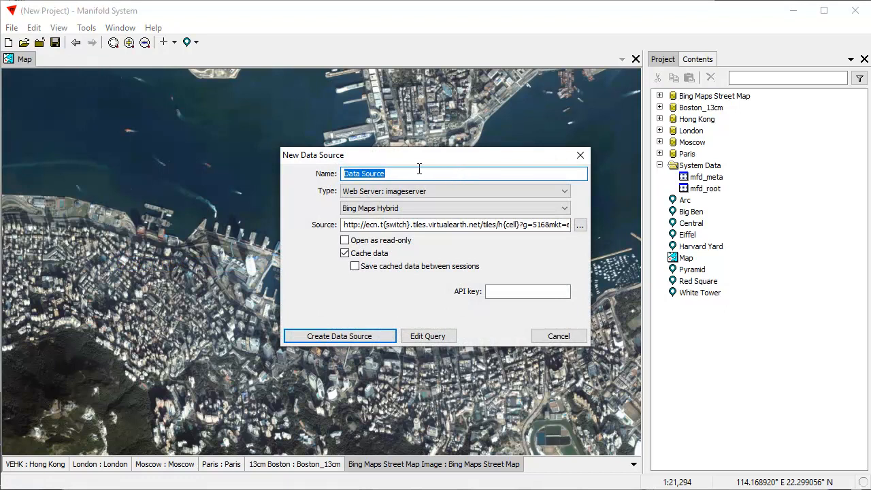
{"action": "type", "text": "Google"}
Set it to the web image server with Google Maps Street Map (Transparent), then create and expand it.
{"action": "left_click", "coordinate": [564, 192]}
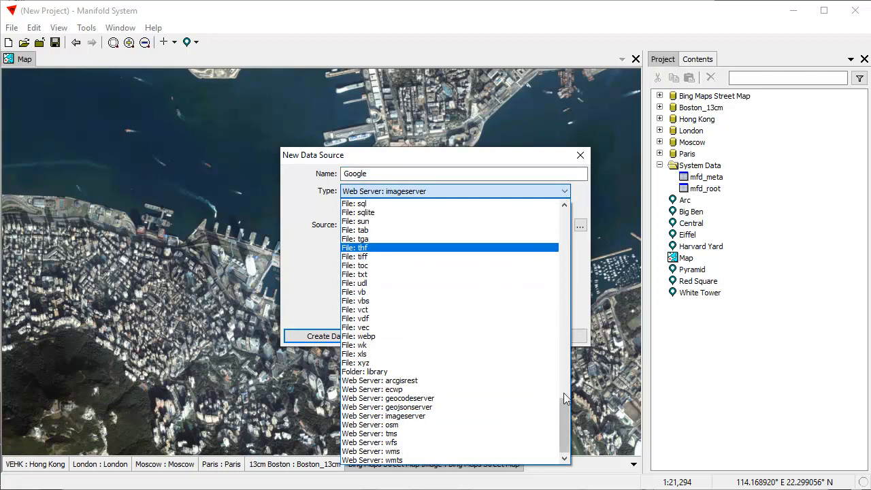
{"action": "left_click_drag", "start_coordinate": [565, 446], "coordinate": [571, 424]}
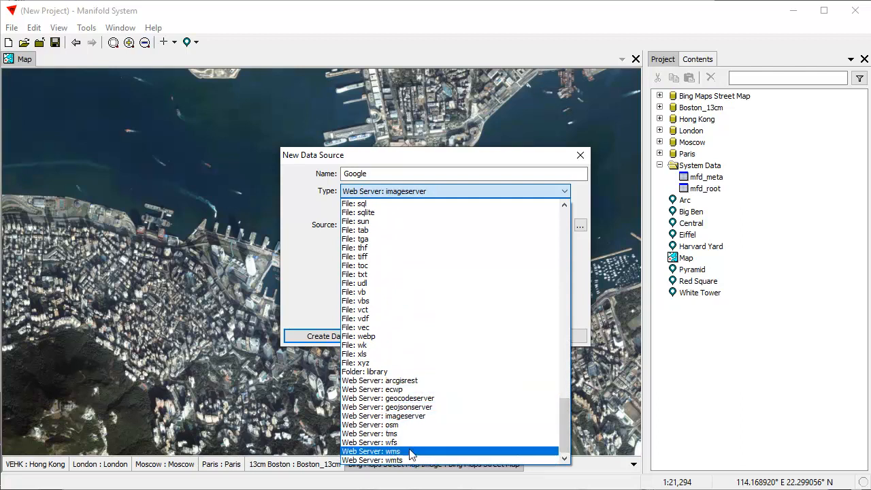
{"action": "left_click", "coordinate": [441, 417]}
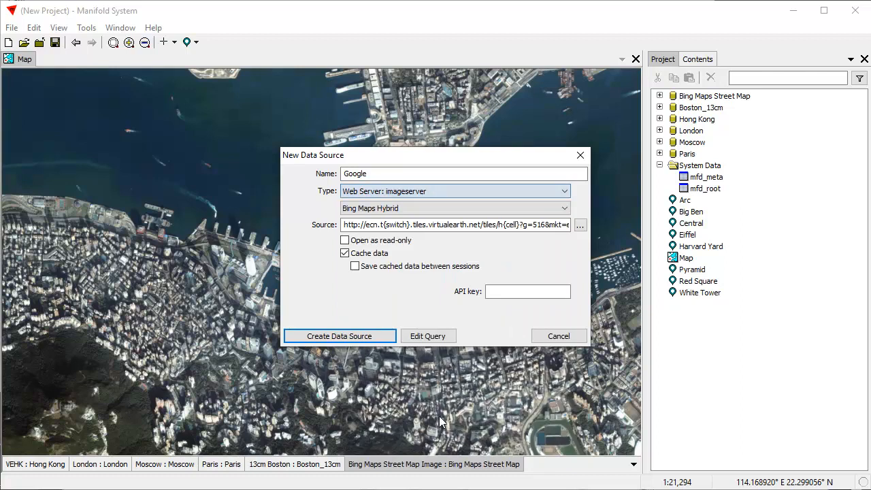
{"action": "left_click", "coordinate": [565, 209]}
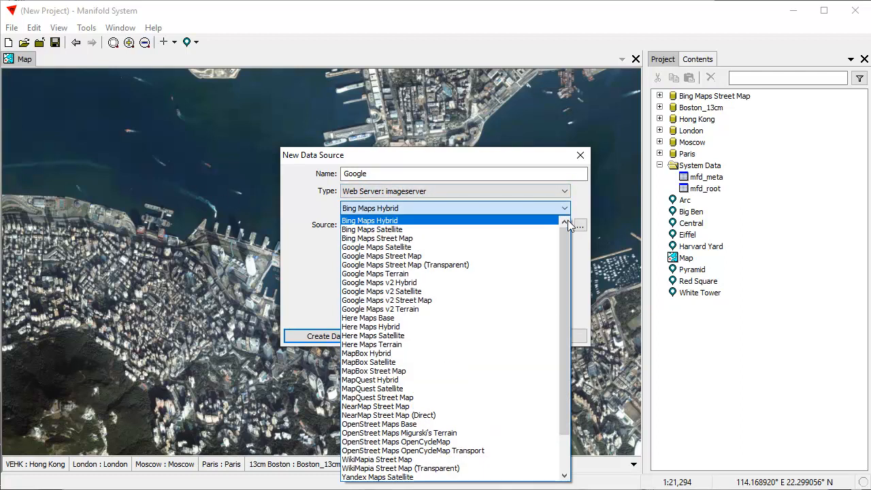
{"action": "left_click_drag", "start_coordinate": [565, 271], "coordinate": [549, 210]}
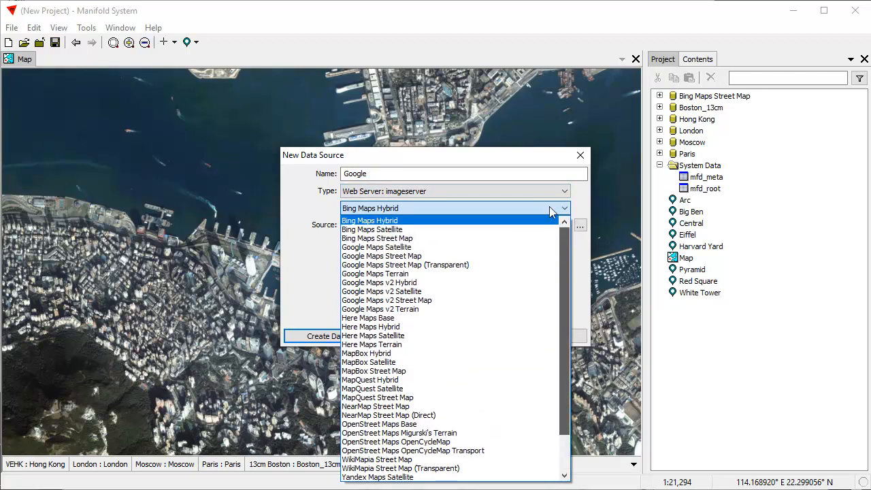
{"action": "left_click", "coordinate": [477, 265]}
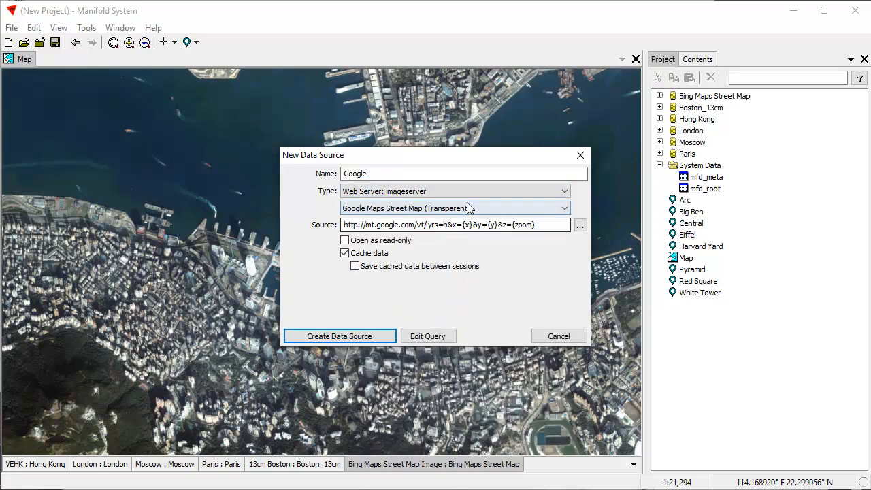
{"action": "left_click", "coordinate": [364, 336]}
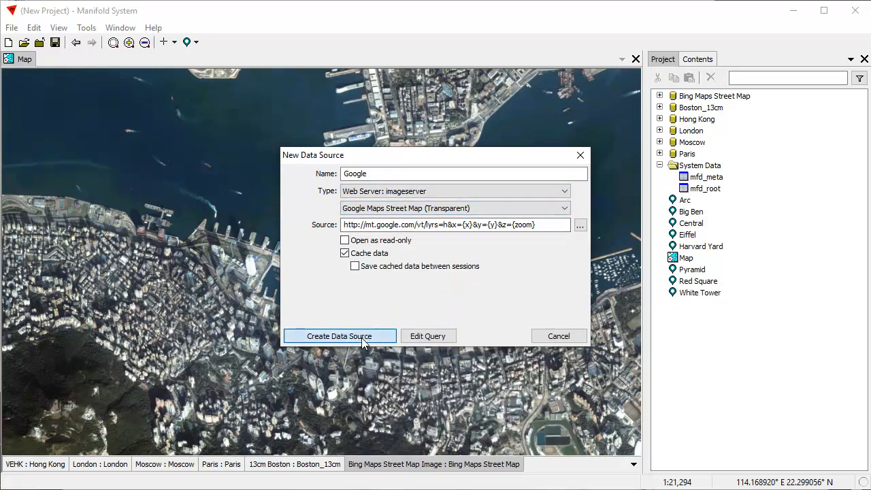
{"action": "left_click", "coordinate": [660, 119]}
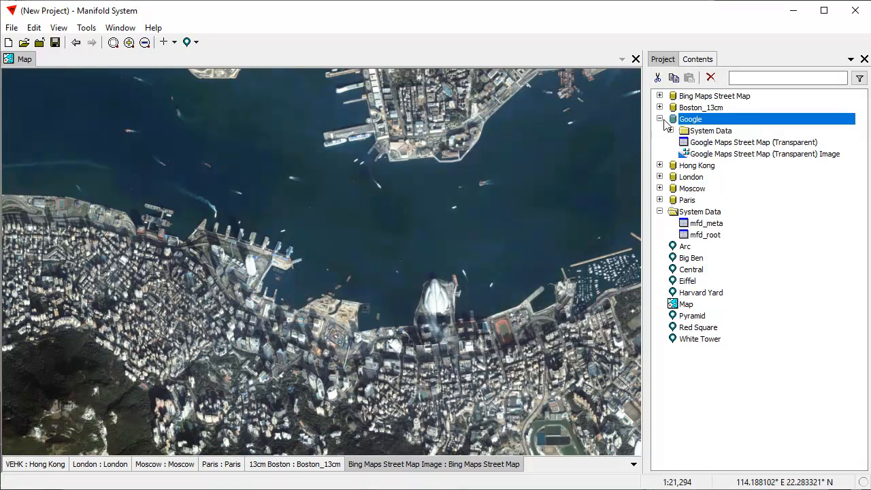
Add the Google Maps Street Map (Transparent) image to the map as the top layer.
{"action": "left_click_drag", "start_coordinate": [754, 158], "coordinate": [457, 224]}
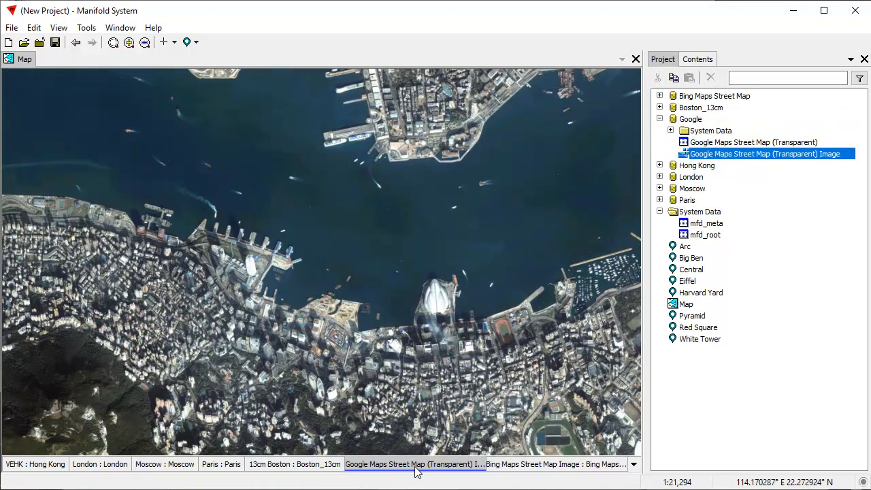
{"action": "left_click_drag", "start_coordinate": [50, 470], "coordinate": [27, 468]}
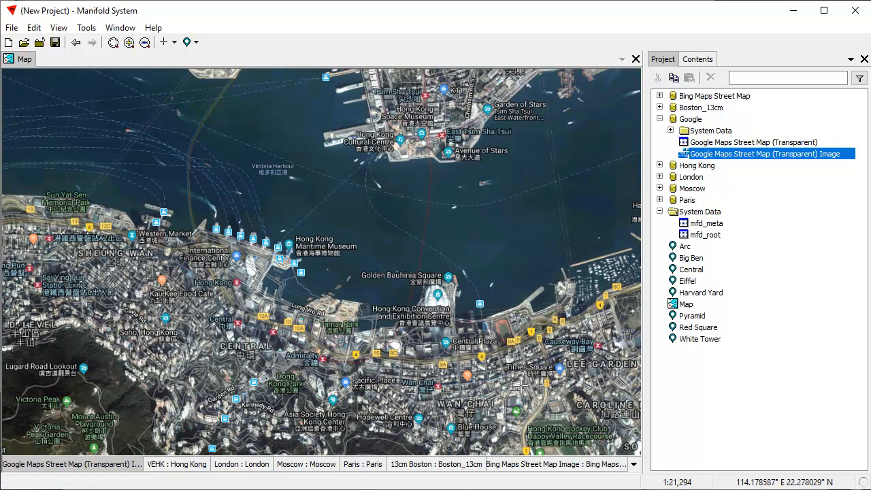
{"action": "mouse_move", "coordinate": [181, 471]}
{"action": "left_mouse_down"}
{"action": "mouse_move", "coordinate": [83, 469]}
{"action": "mouse_move", "coordinate": [190, 471]}
{"action": "left_mouse_up"}
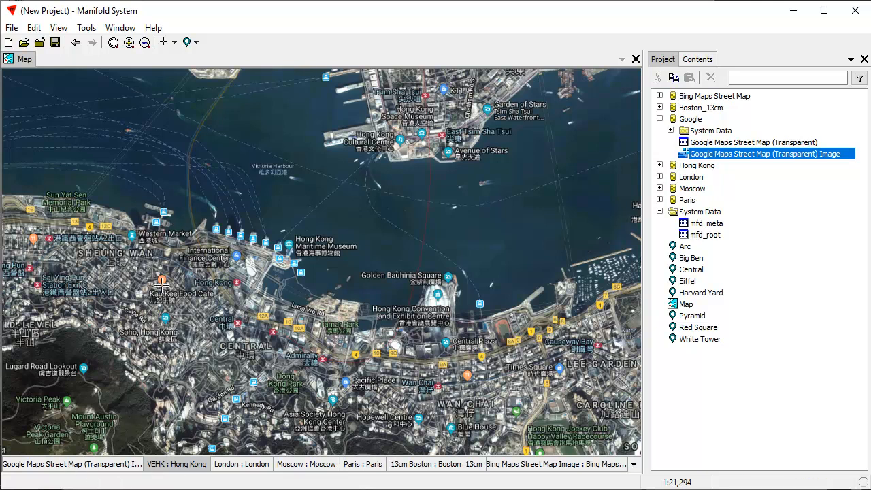
Zoom in on the Hong Kong harbour front around Central and Admiralty.
{"action": "left_click_drag", "start_coordinate": [166, 227], "coordinate": [516, 365]}
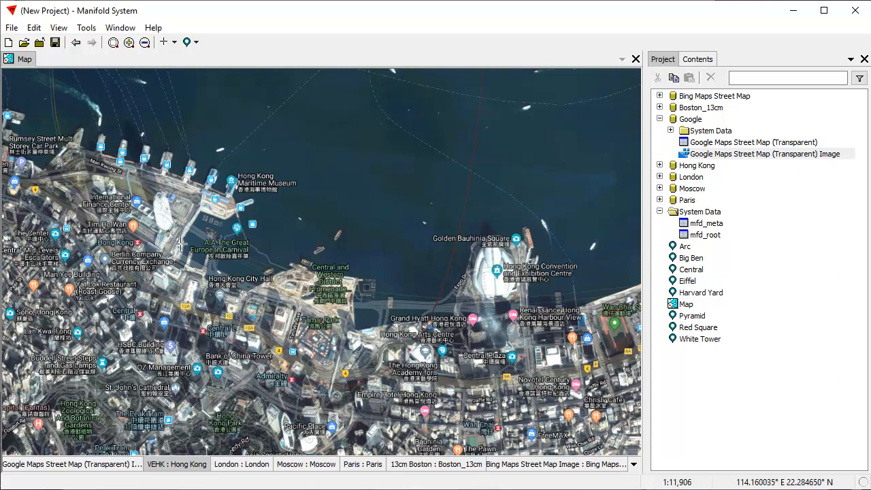
{"action": "left_click_drag", "start_coordinate": [130, 329], "coordinate": [218, 276]}
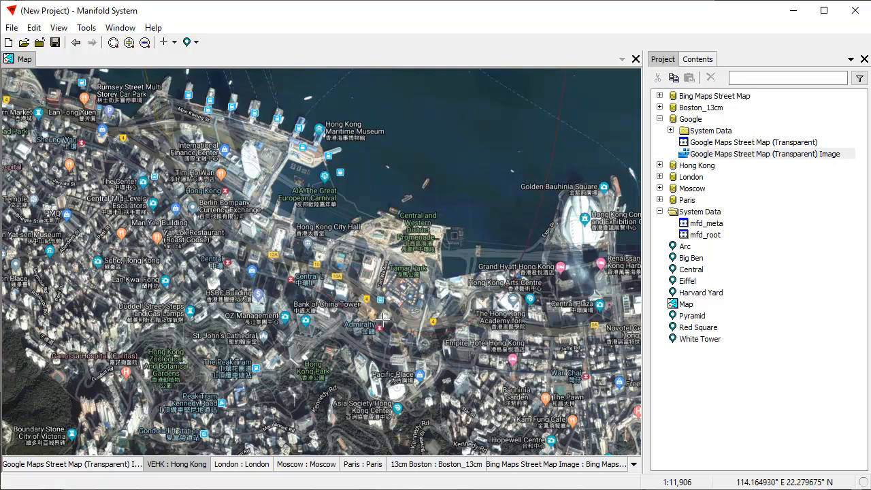
{"action": "scroll", "coordinate": [335, 360], "scroll_direction": "up", "scroll_amount": 1}
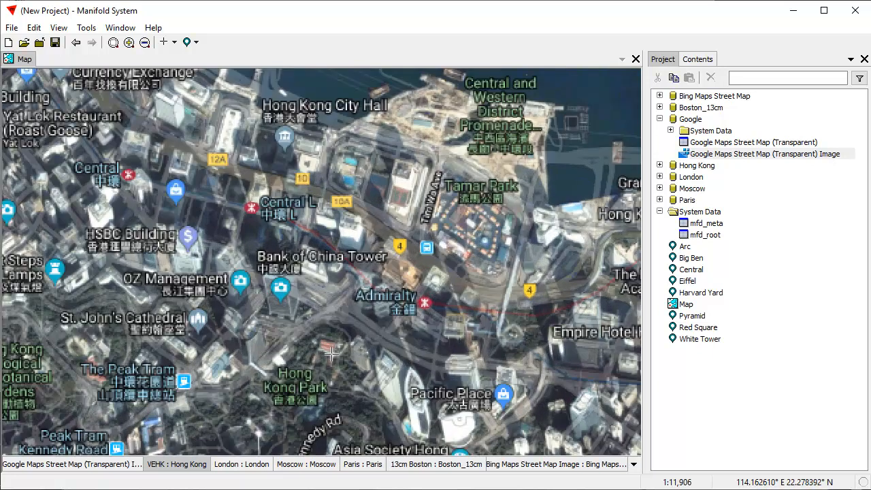
{"action": "scroll", "coordinate": [433, 324], "scroll_direction": "up", "scroll_amount": 1}
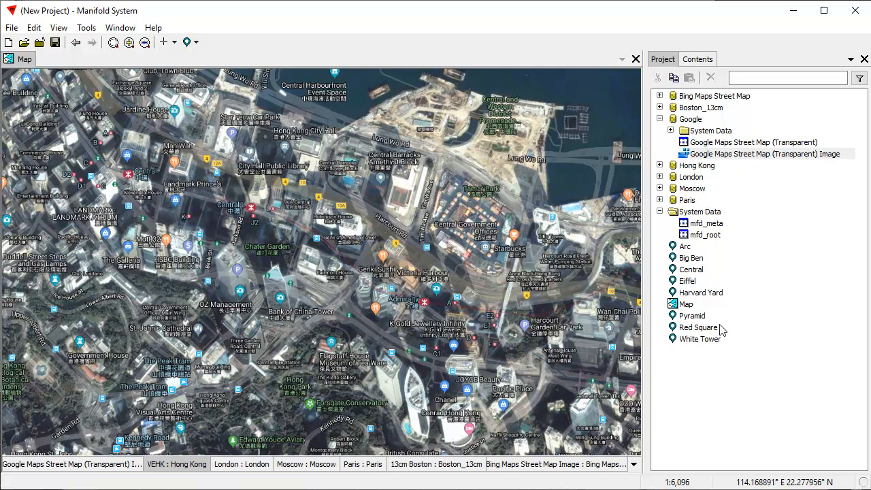
Show the saved Arc location in the active map, then zoom out around the Arc de Triomphe.
{"action": "left_click", "coordinate": [762, 356]}
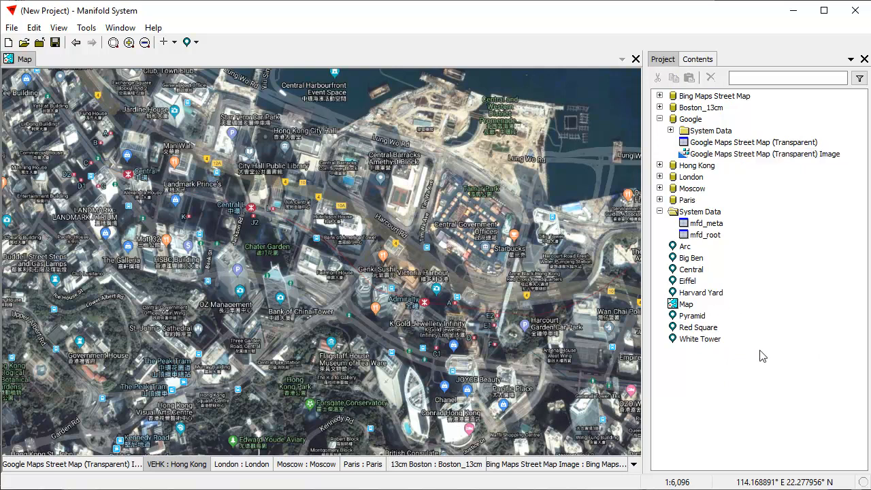
{"action": "left_click", "coordinate": [685, 247]}
{"action": "right_click", "coordinate": [685, 247]}
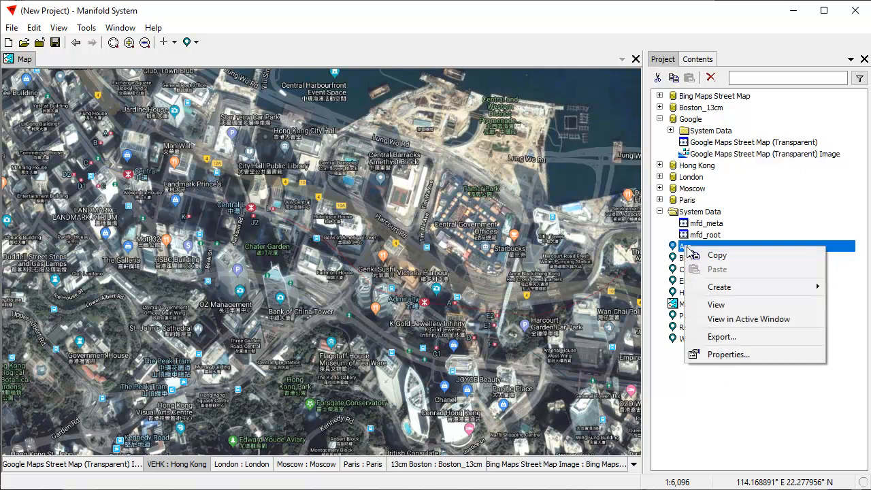
{"action": "left_click", "coordinate": [756, 319]}
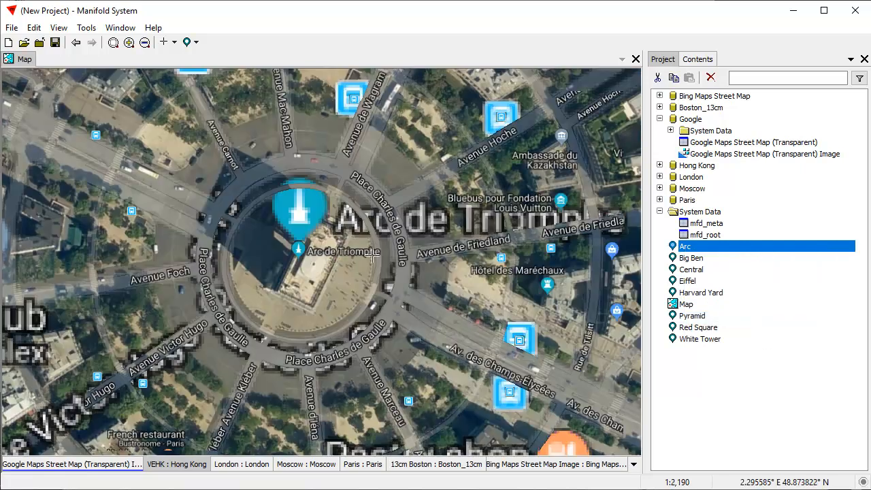
{"action": "scroll", "coordinate": [327, 291], "scroll_direction": "down", "scroll_amount": 1}
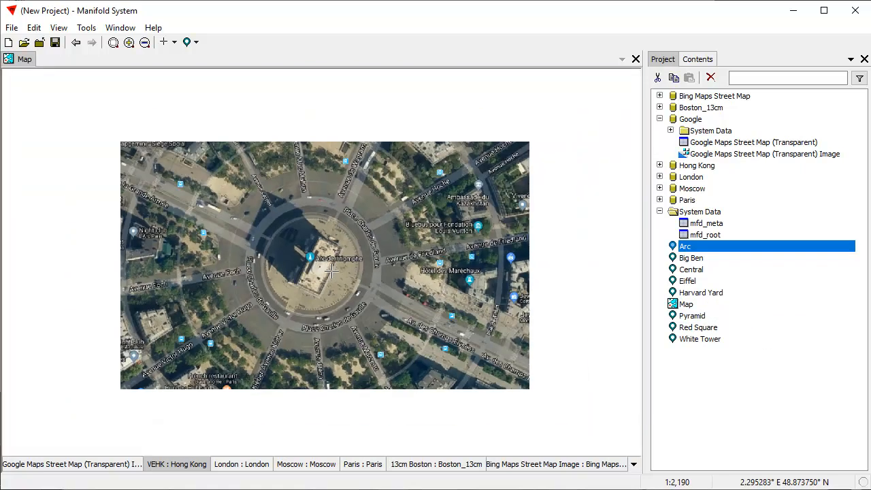
{"action": "scroll", "coordinate": [435, 272], "scroll_direction": "down", "scroll_amount": 1}
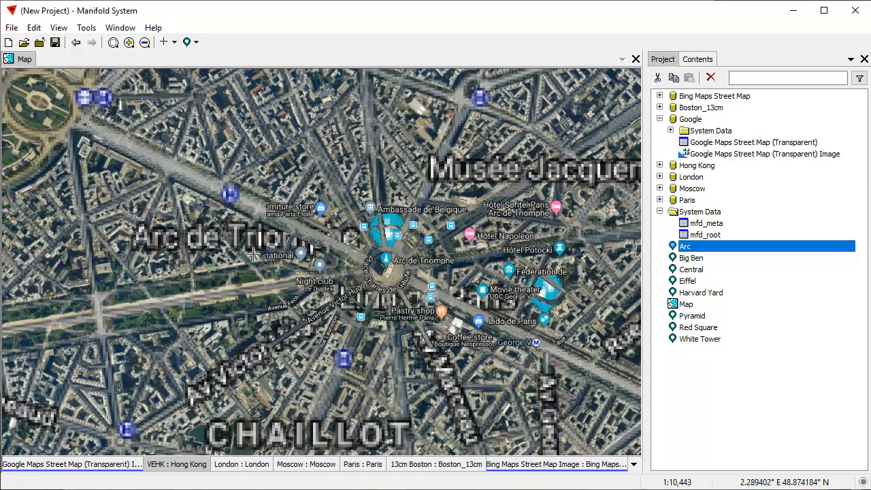
{"action": "left_click_drag", "start_coordinate": [467, 339], "coordinate": [409, 303]}
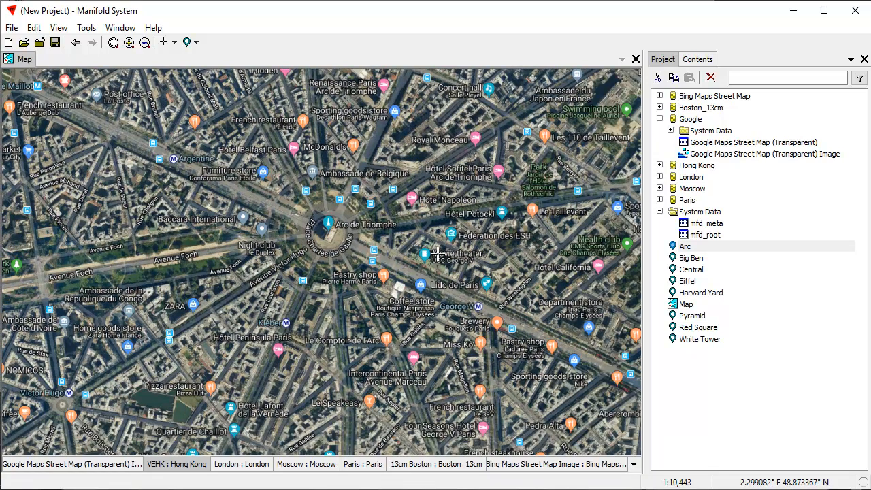
{"action": "scroll", "coordinate": [457, 290], "scroll_direction": "down", "scroll_amount": 3}
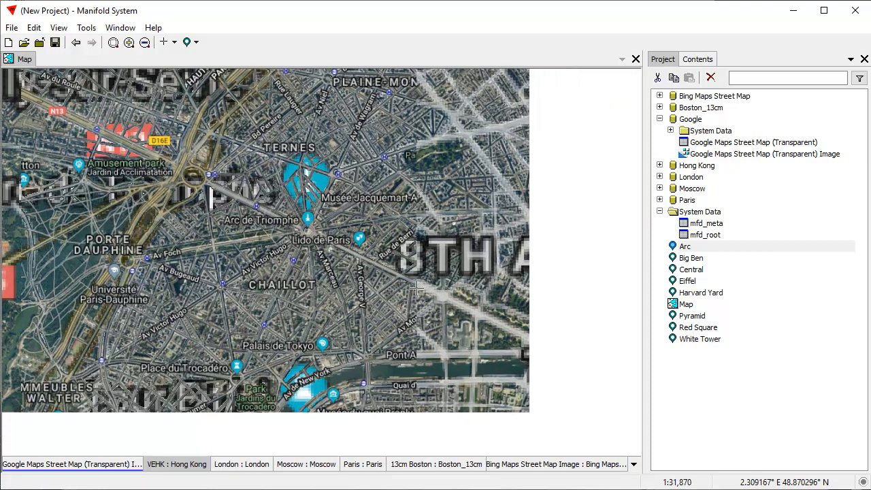
Hide the Google labels, zoom out over central Paris, make Paris active and show the Contents pane.
{"action": "left_click", "coordinate": [109, 466], "text": "shift"}
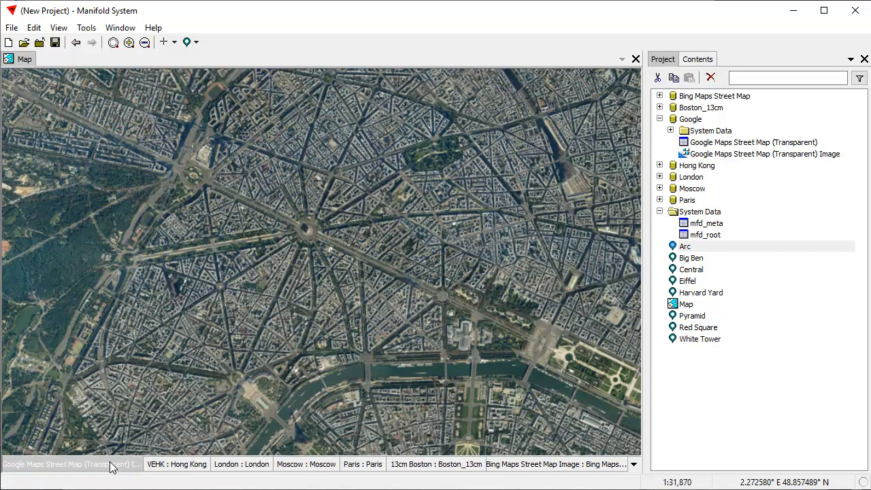
{"action": "left_click_drag", "start_coordinate": [489, 347], "coordinate": [334, 233]}
{"action": "left_click_drag", "start_coordinate": [566, 326], "coordinate": [352, 173]}
{"action": "scroll", "coordinate": [485, 306], "scroll_direction": "down", "scroll_amount": 1}
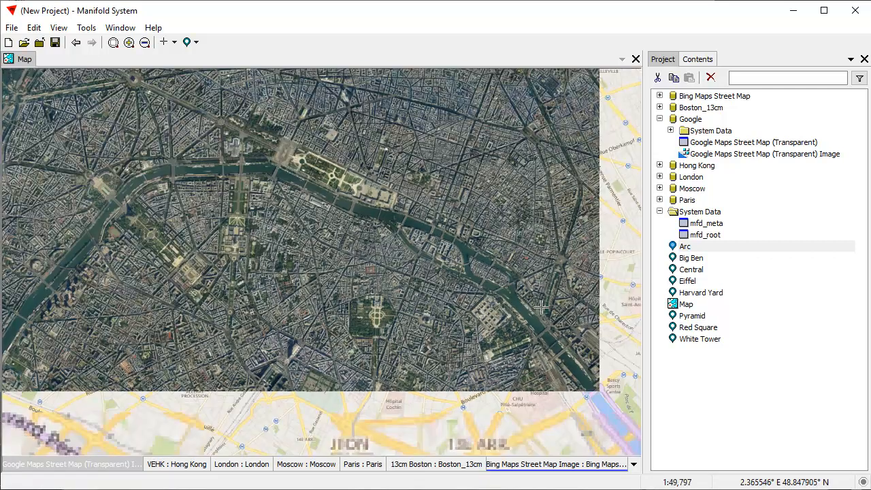
{"action": "scroll", "coordinate": [405, 272], "scroll_direction": "down", "scroll_amount": 1}
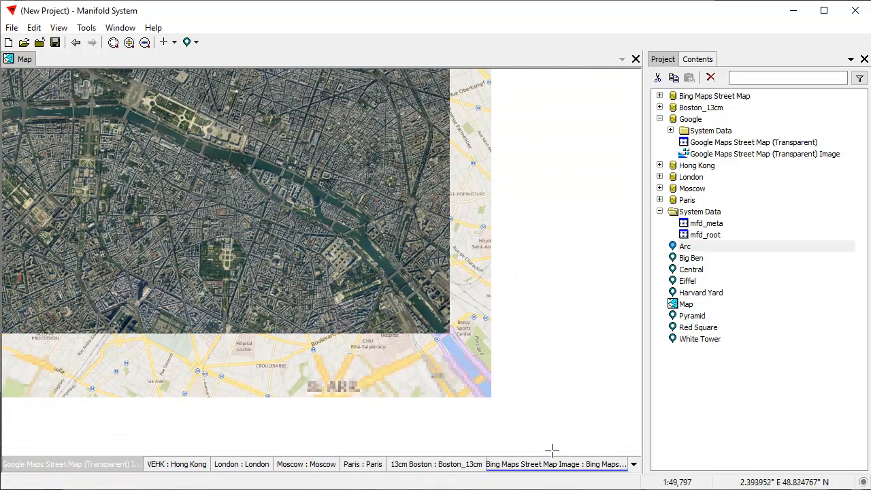
{"action": "left_click", "coordinate": [367, 464]}
{"action": "left_click", "coordinate": [698, 59]}
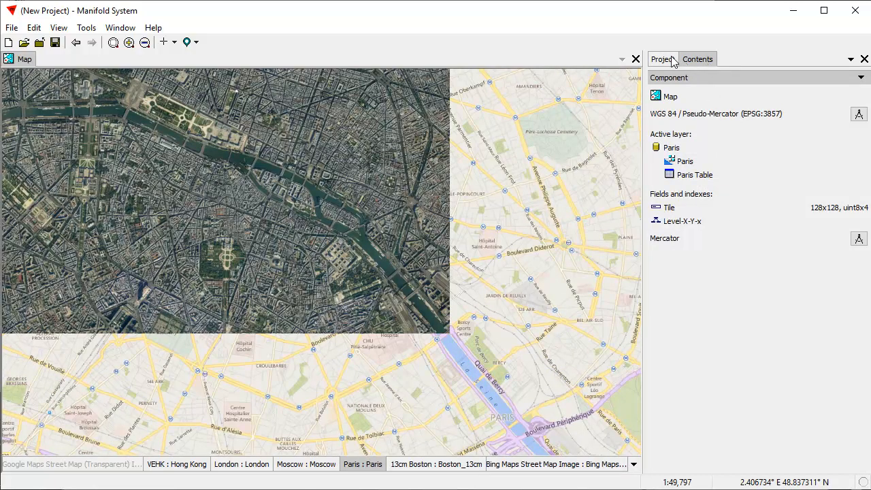
Cycle the map's Contents pane through the Layers, Style and Transform views.
{"action": "left_click", "coordinate": [665, 61]}
{"action": "left_click", "coordinate": [696, 59]}
{"action": "left_click", "coordinate": [709, 78]}
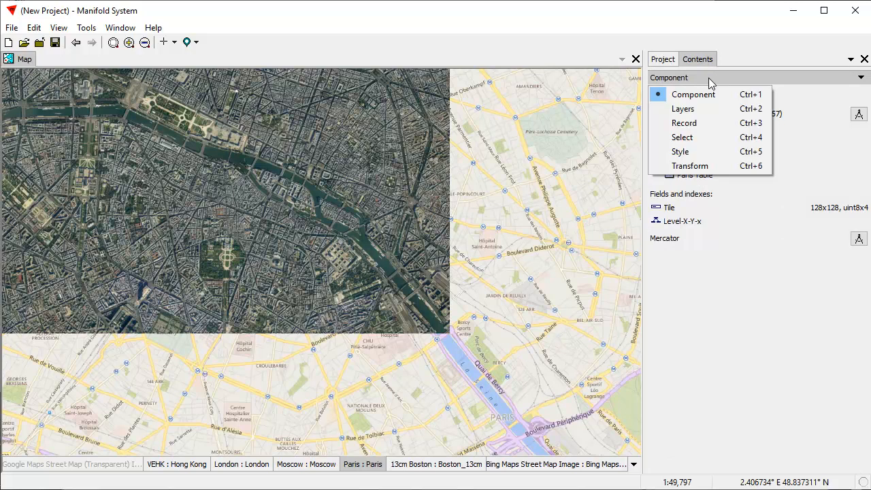
{"action": "left_click", "coordinate": [706, 108]}
{"action": "left_click", "coordinate": [703, 79]}
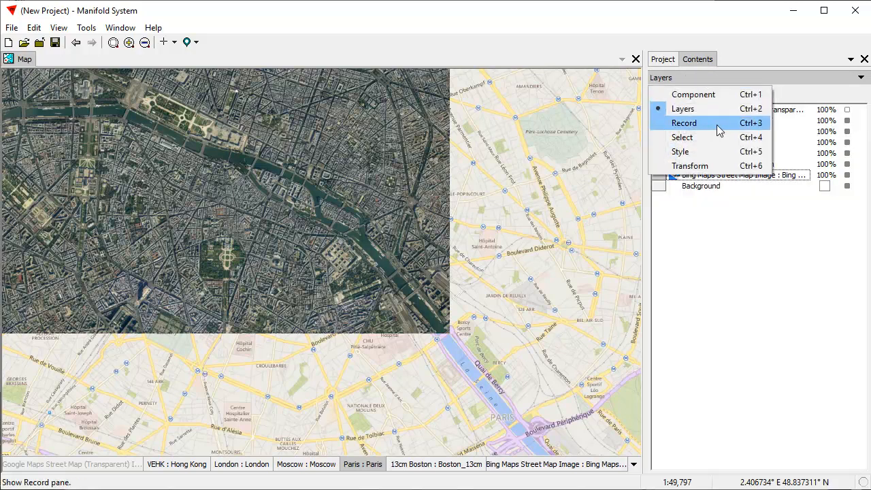
{"action": "left_click", "coordinate": [713, 151]}
{"action": "left_click", "coordinate": [706, 79]}
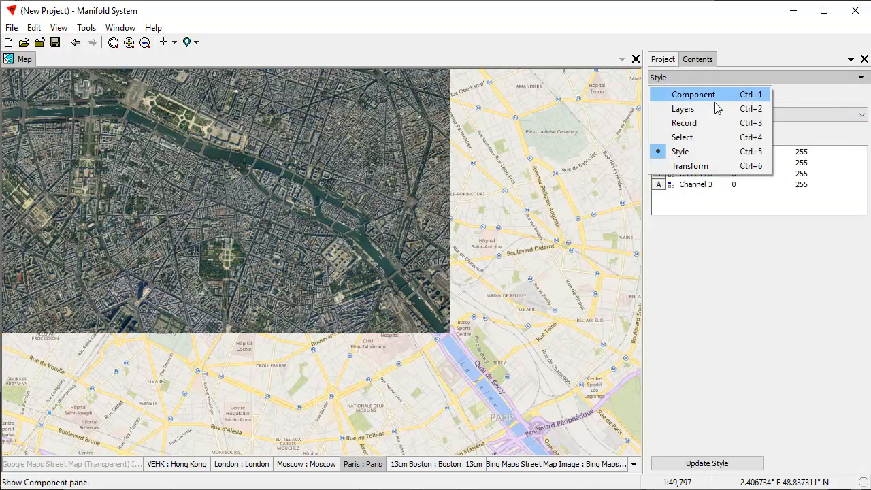
{"action": "left_click", "coordinate": [724, 167]}
{"action": "left_click", "coordinate": [705, 79]}
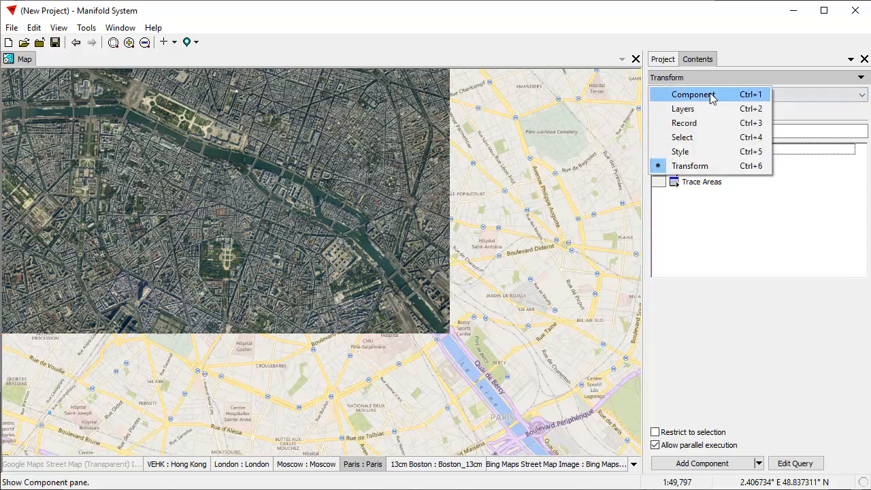
Set the Paris layer's opacity to 50% in the Layers pane.
{"action": "left_click", "coordinate": [708, 117]}
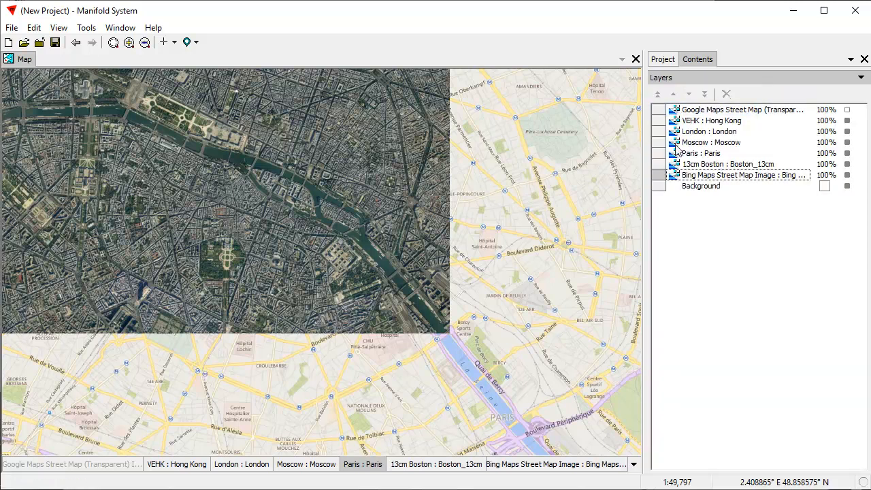
{"action": "double_click", "coordinate": [824, 154]}
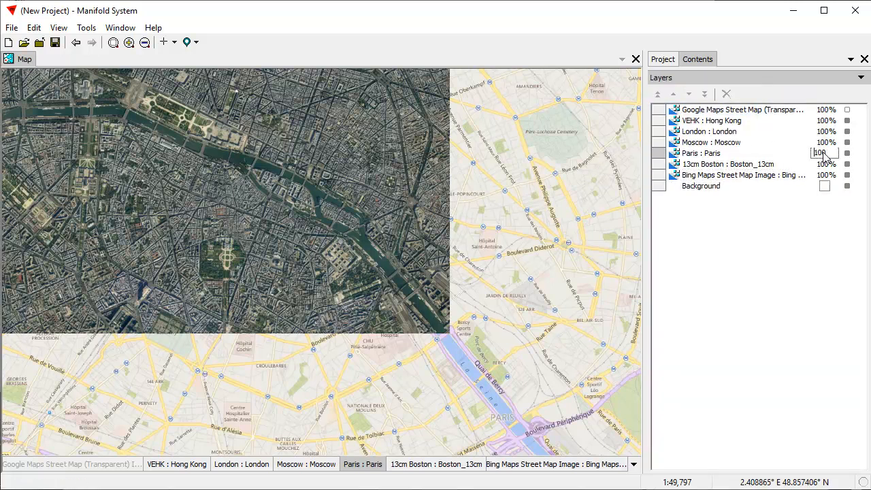
{"action": "type", "text": "50"}
{"action": "key", "text": "Return"}
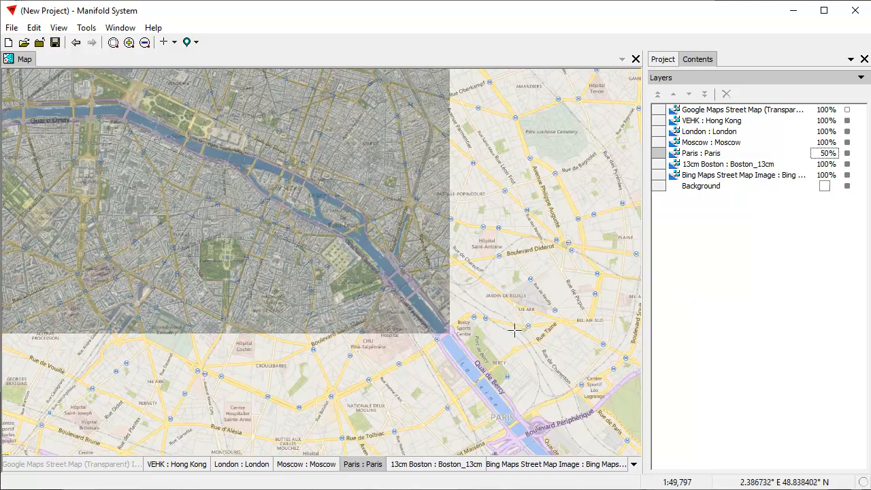
Inspect the semi-transparent Paris imagery along the Seine, then return to the Project pane.
{"action": "left_click_drag", "start_coordinate": [327, 260], "coordinate": [470, 344]}
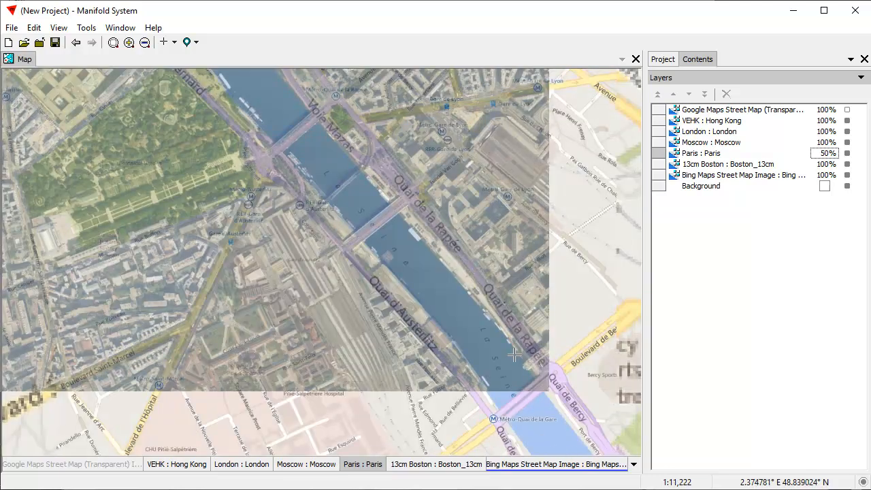
{"action": "left_click_drag", "start_coordinate": [266, 153], "coordinate": [342, 302]}
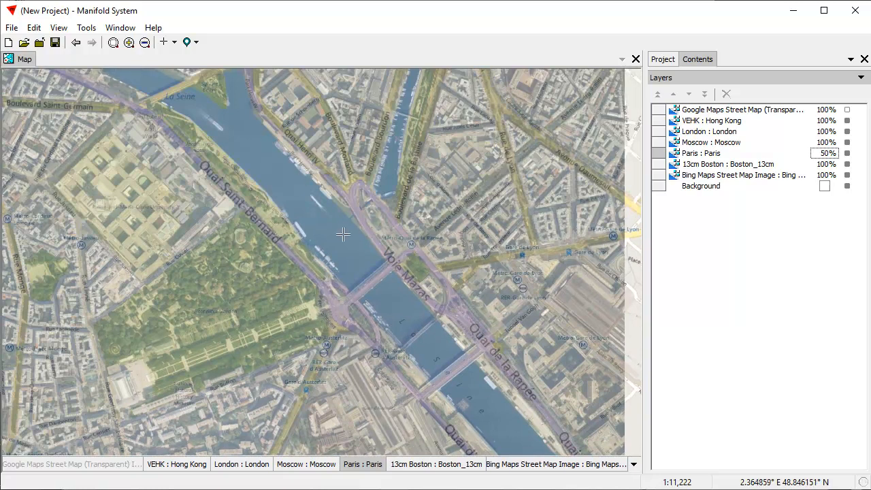
{"action": "left_click_drag", "start_coordinate": [423, 353], "coordinate": [359, 216]}
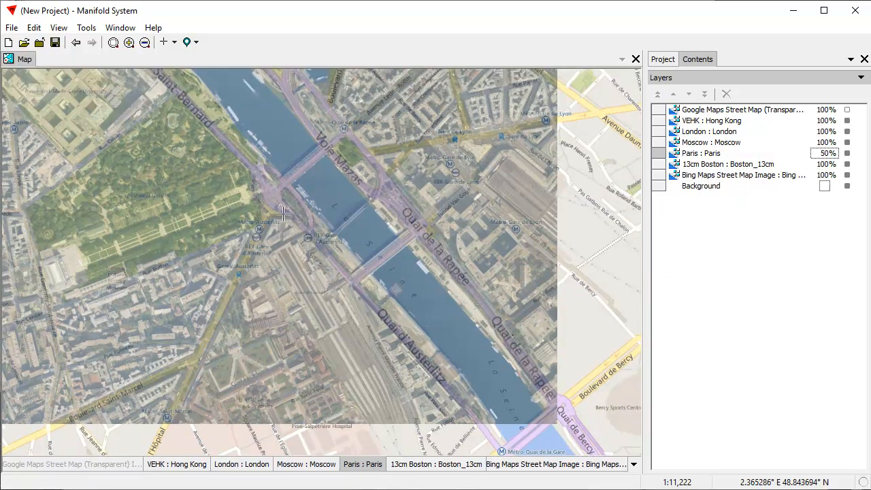
{"action": "scroll", "coordinate": [365, 223], "scroll_direction": "down", "scroll_amount": 1}
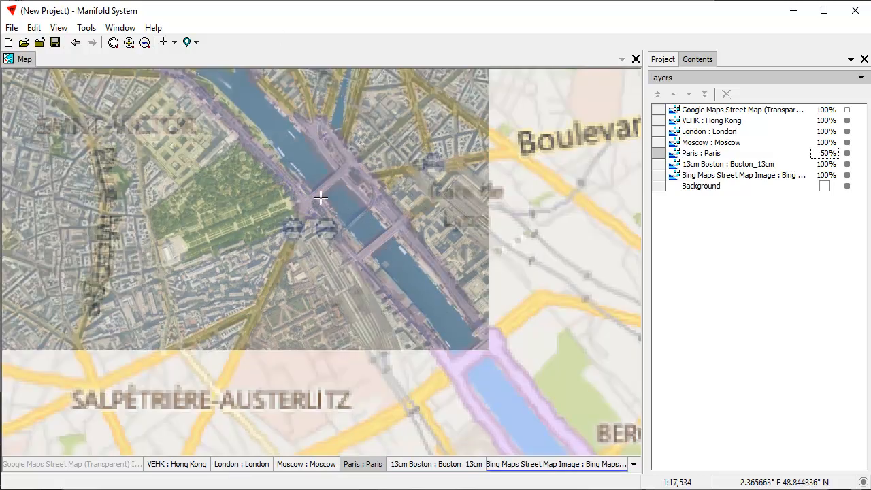
{"action": "left_click_drag", "start_coordinate": [320, 198], "coordinate": [385, 363]}
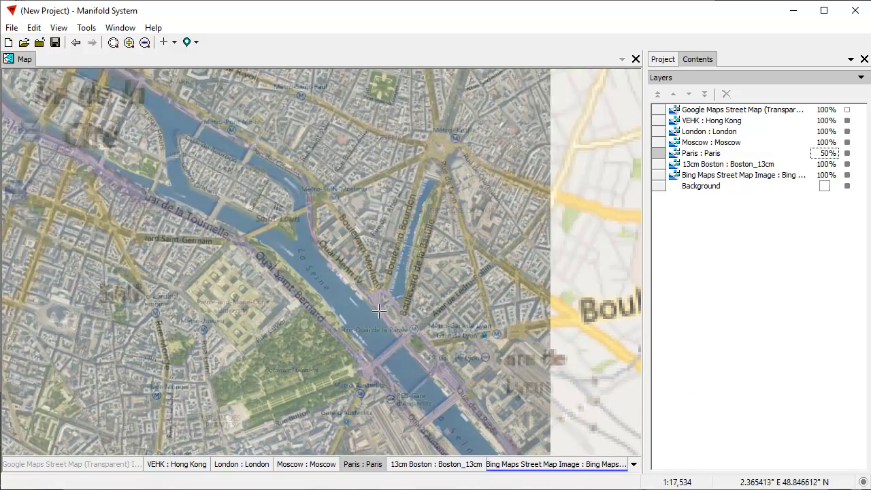
{"action": "scroll", "coordinate": [246, 212], "scroll_direction": "down", "scroll_amount": 1}
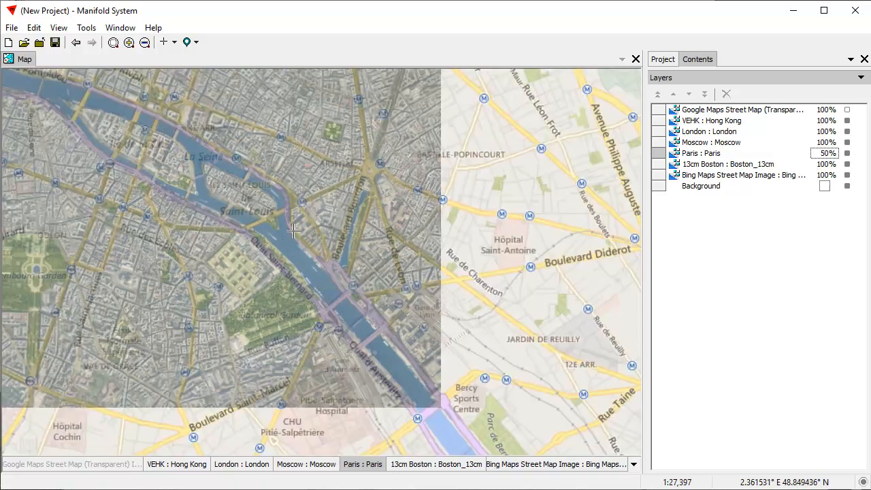
{"action": "left_click_drag", "start_coordinate": [265, 169], "coordinate": [438, 164]}
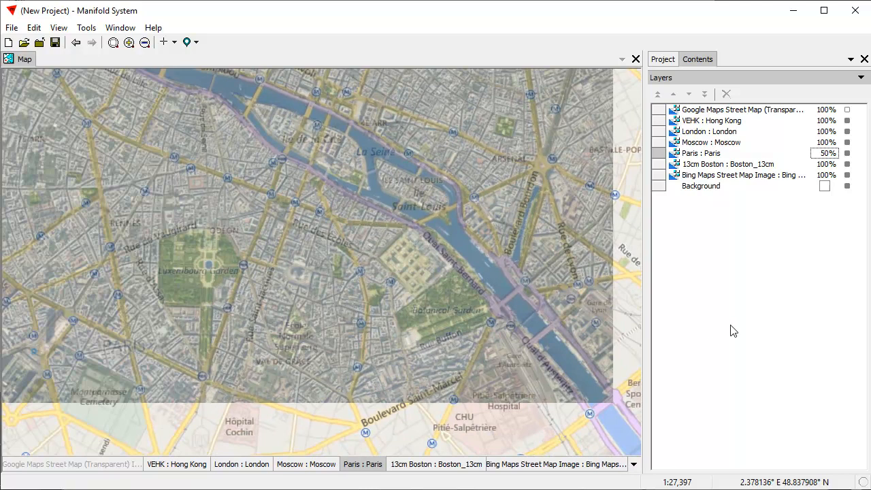
{"action": "left_click", "coordinate": [662, 59]}
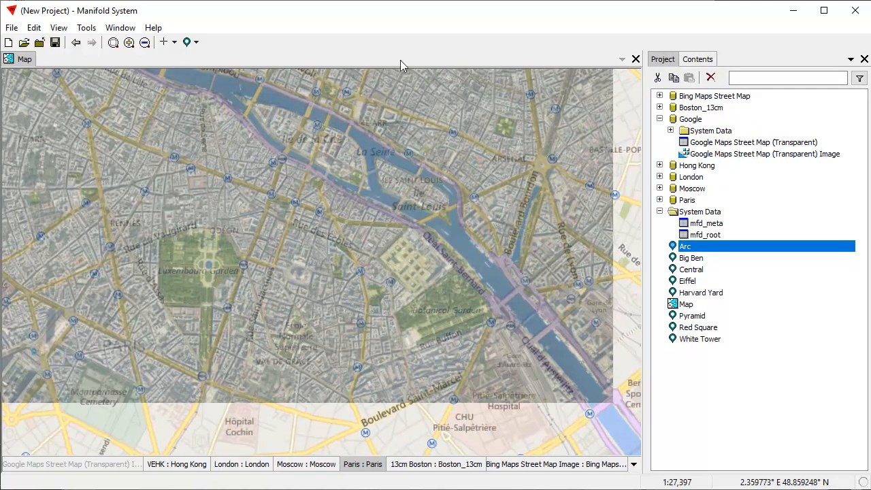
Save the project as '110 GB with locations' in the big images folder.
{"action": "left_click", "coordinate": [11, 28]}
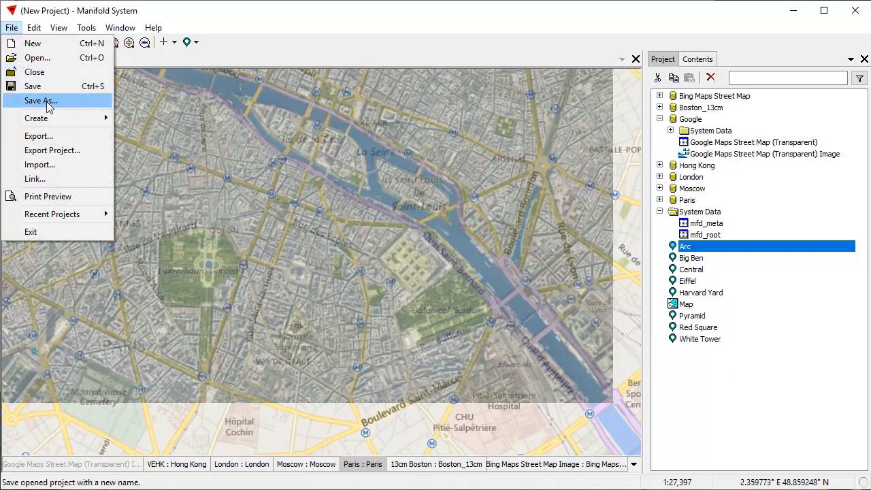
{"action": "left_click", "coordinate": [30, 100]}
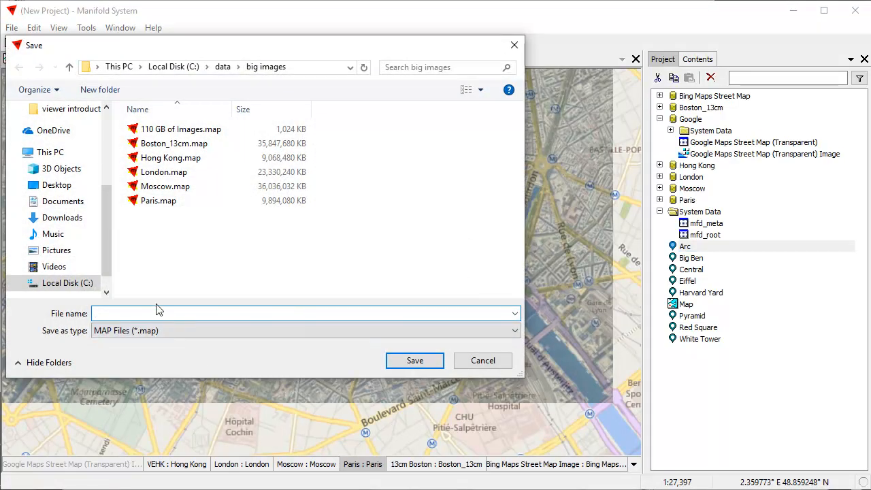
{"action": "type", "text": "100 G"}
{"action": "key", "text": "BackSpace"}
{"action": "key", "text": "BackSpace"}
{"action": "type", "text": "11"}
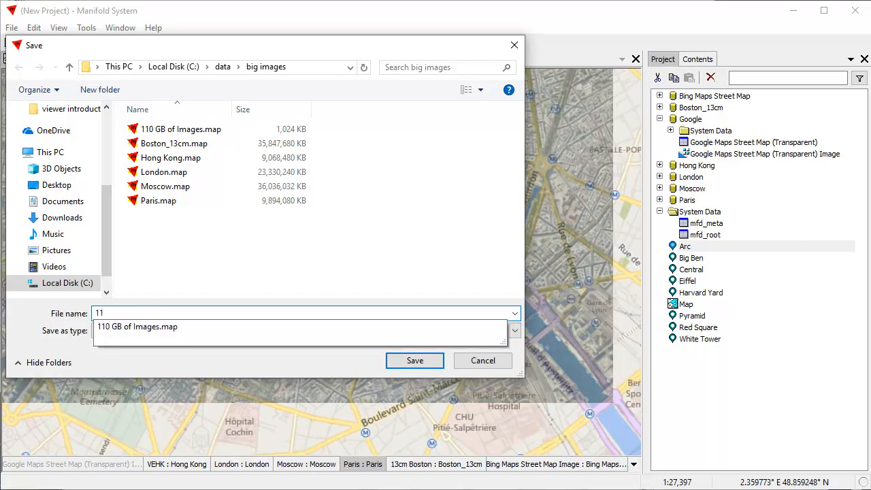
{"action": "type", "text": "0 GB with"}
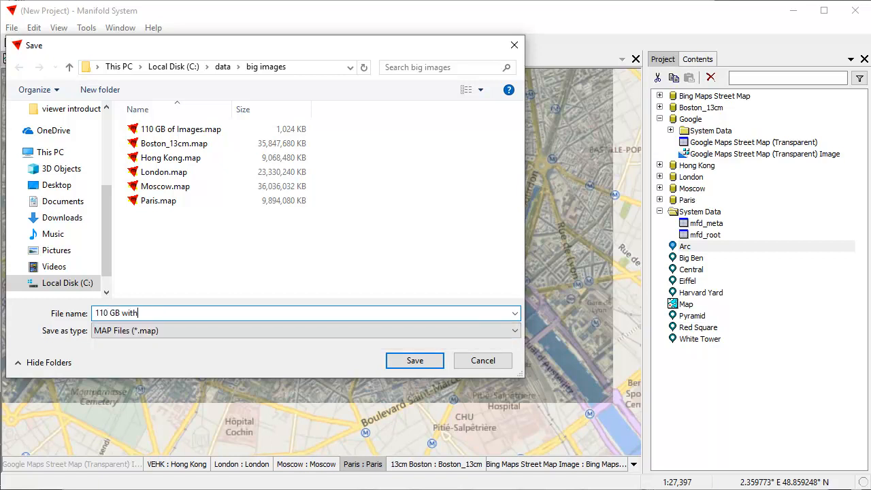
{"action": "type", "text": " locations"}
{"action": "left_click", "coordinate": [417, 361]}
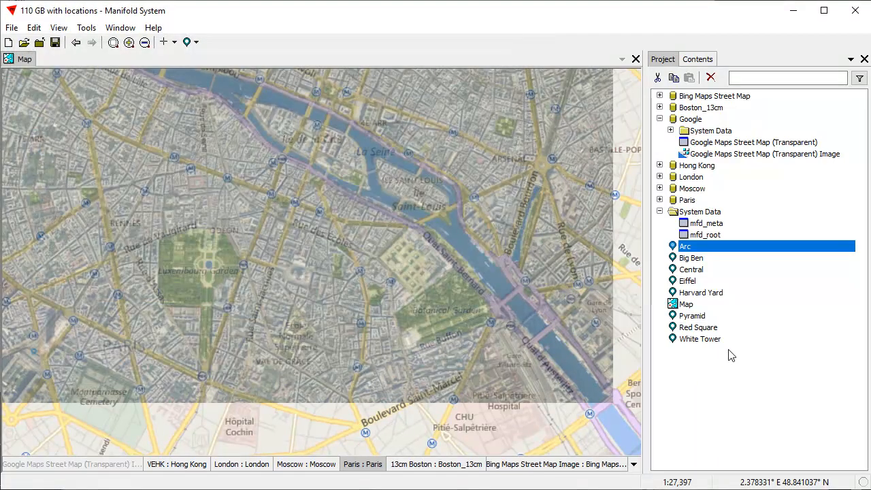
{"action": "left_click", "coordinate": [739, 387]}
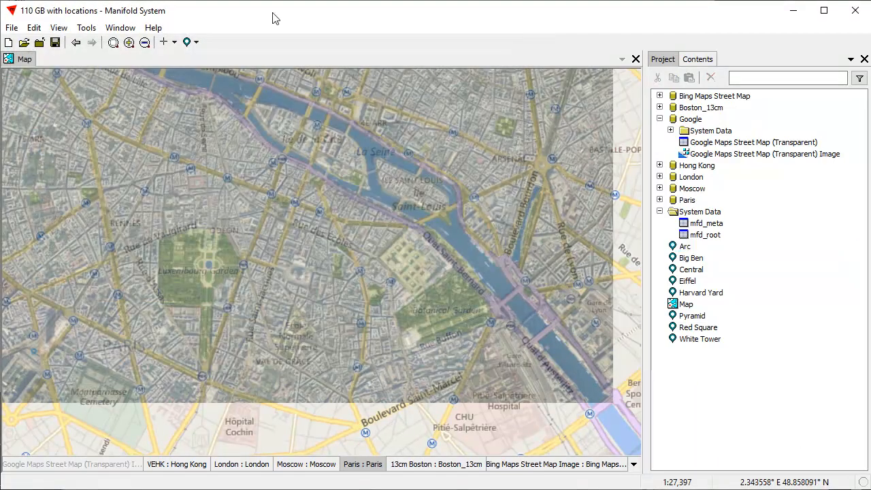
Close the current project and start a new empty one.
{"action": "left_click", "coordinate": [11, 27]}
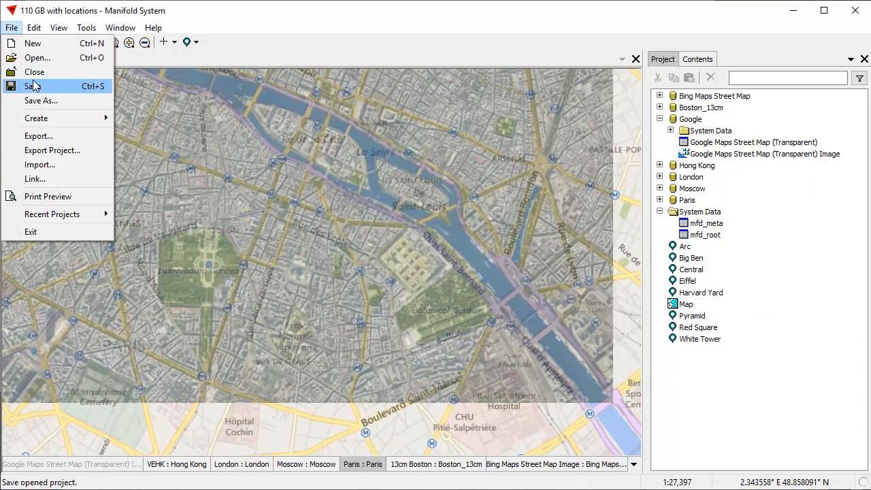
{"action": "left_click", "coordinate": [34, 73]}
{"action": "left_click", "coordinate": [12, 28]}
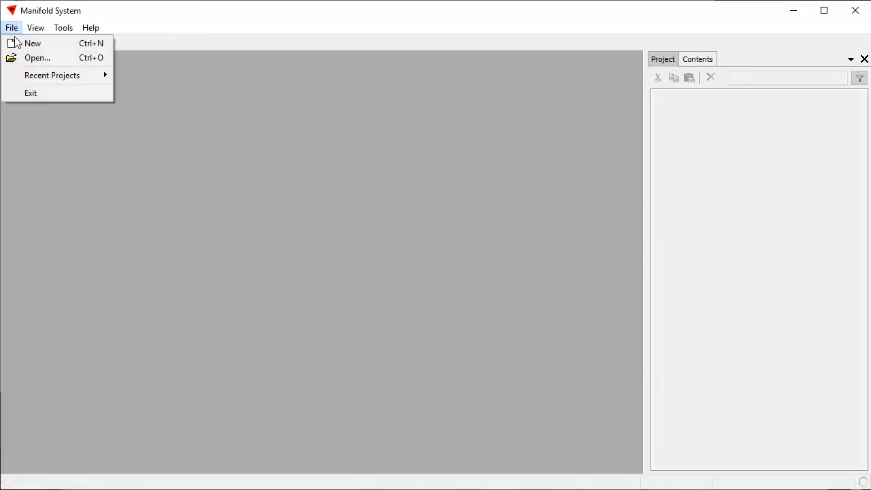
{"action": "left_click", "coordinate": [47, 42]}
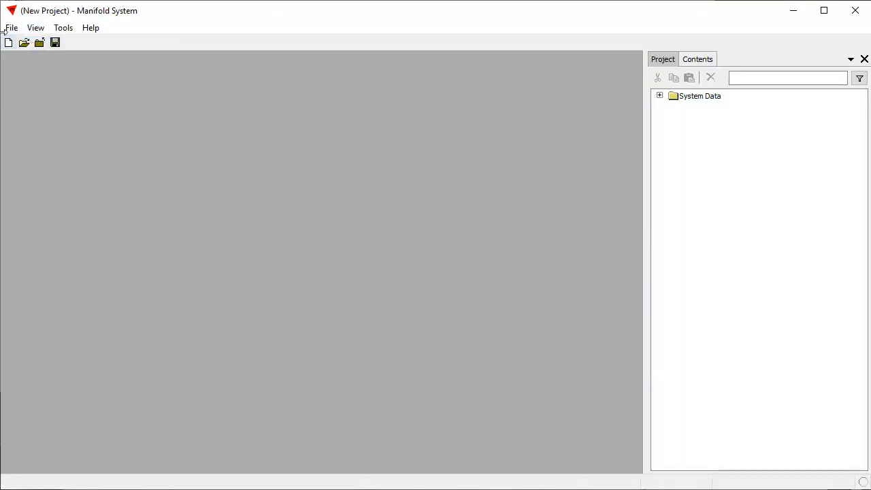
Reopen the '110 GB with locations' project and open its Map.
{"action": "left_click", "coordinate": [12, 28]}
{"action": "left_click", "coordinate": [33, 60]}
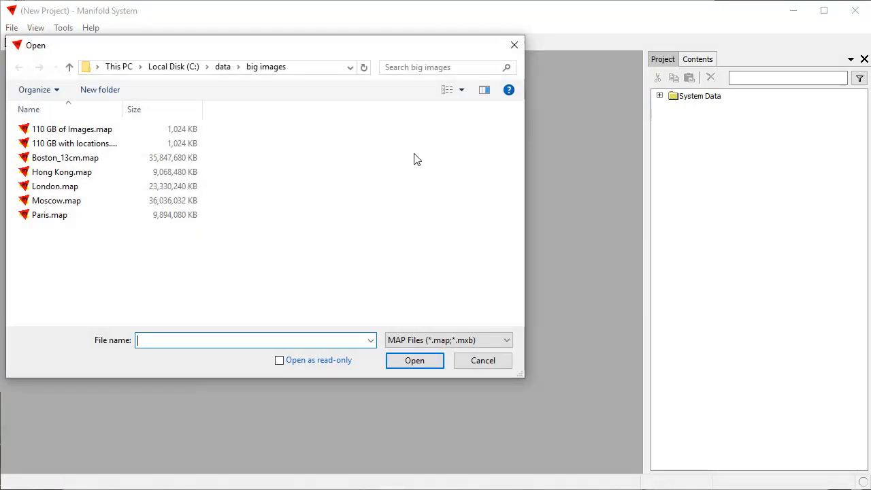
{"action": "left_click", "coordinate": [106, 144]}
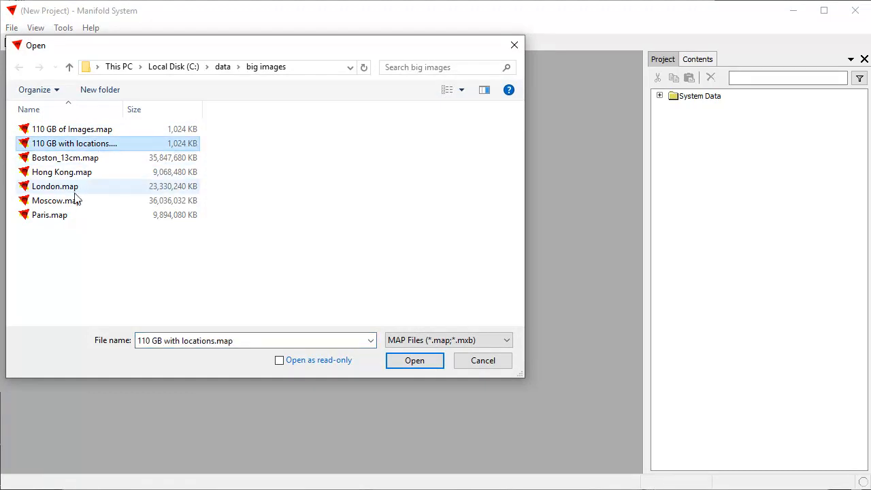
{"action": "left_click", "coordinate": [416, 361]}
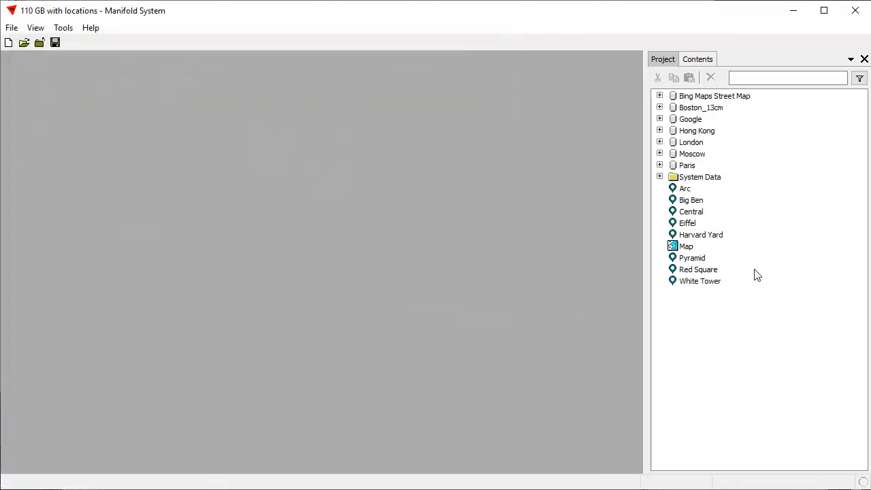
{"action": "double_click", "coordinate": [688, 249]}
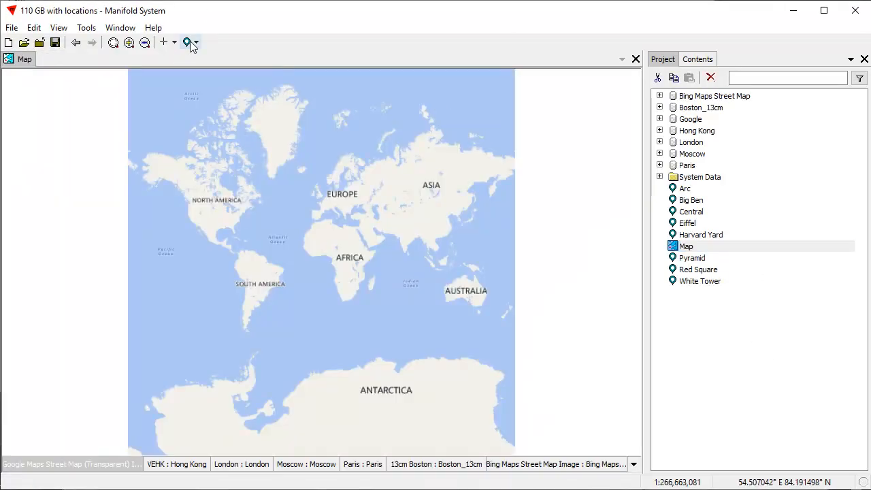
Jump the map from the Locations list to Big Ben, Hong Kong's Central, Harvard Yard, then Moscow's Red Square.
{"action": "left_click", "coordinate": [191, 42]}
{"action": "left_click", "coordinate": [249, 77]}
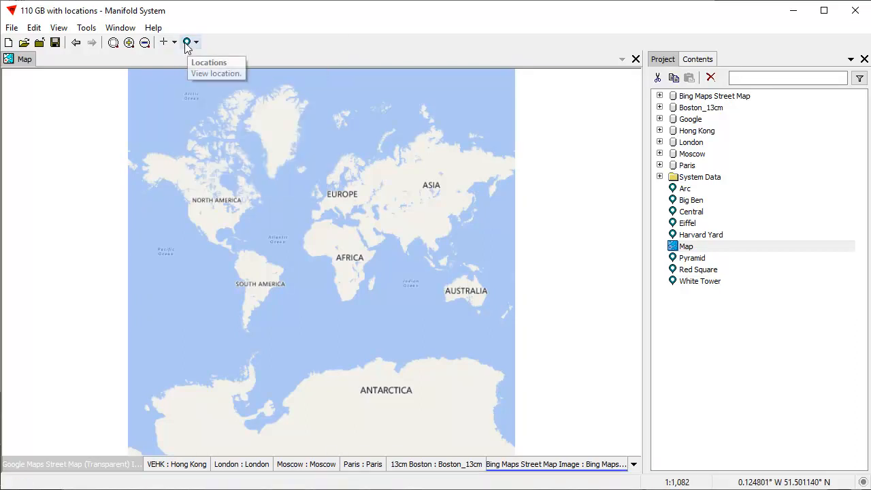
{"action": "left_click", "coordinate": [191, 42]}
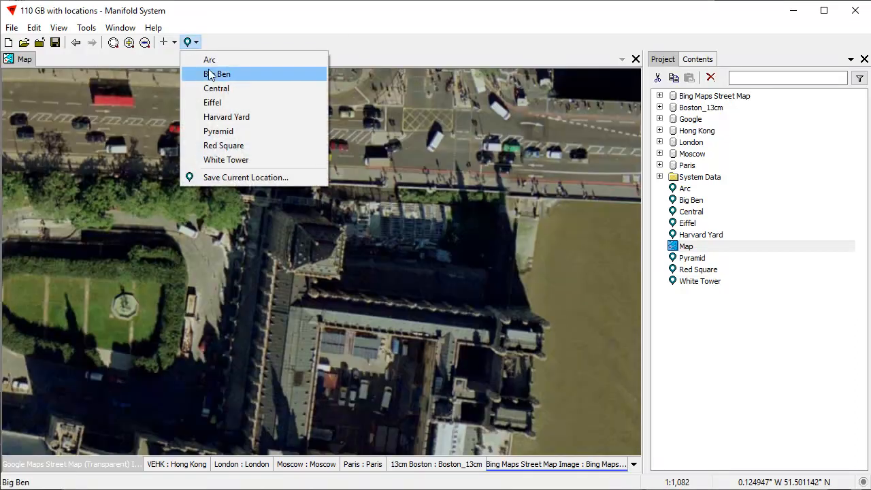
{"action": "left_click", "coordinate": [221, 95]}
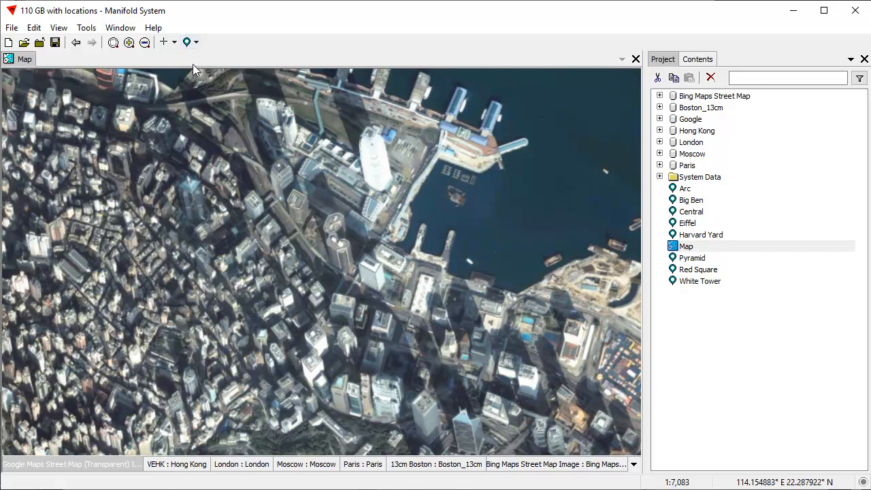
{"action": "left_click", "coordinate": [186, 42]}
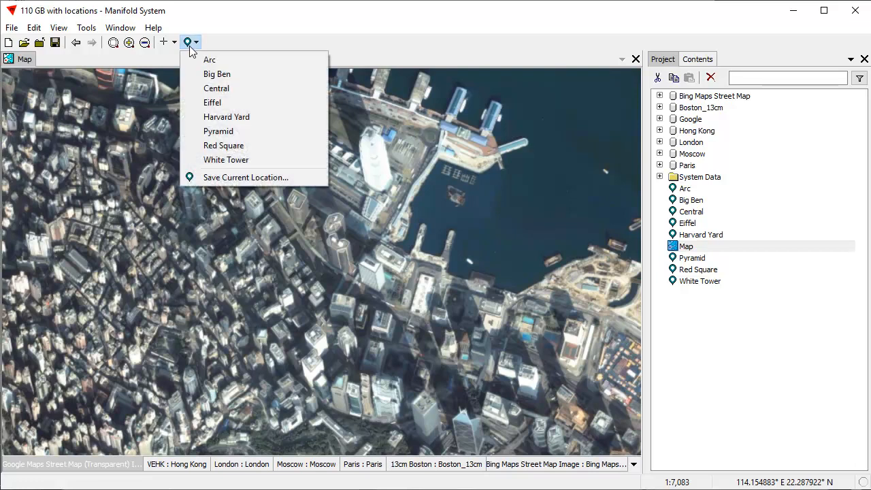
{"action": "left_click", "coordinate": [234, 117]}
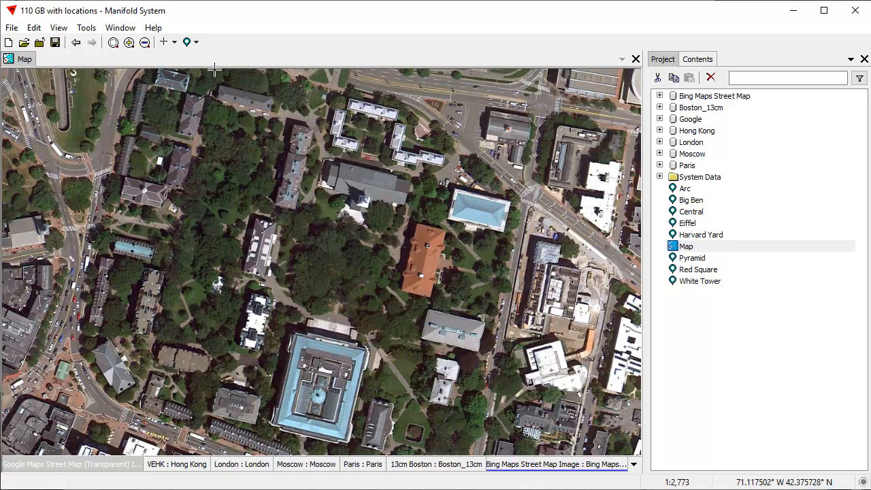
{"action": "left_click", "coordinate": [191, 42]}
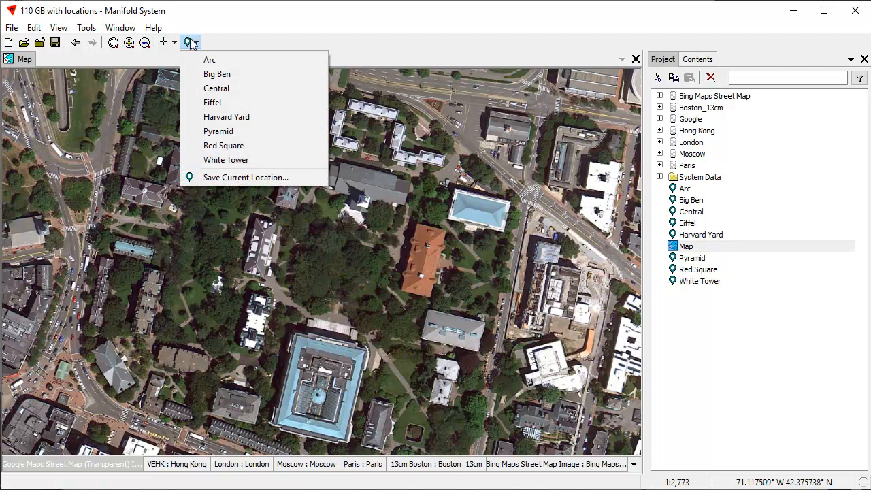
{"action": "left_click", "coordinate": [246, 148]}
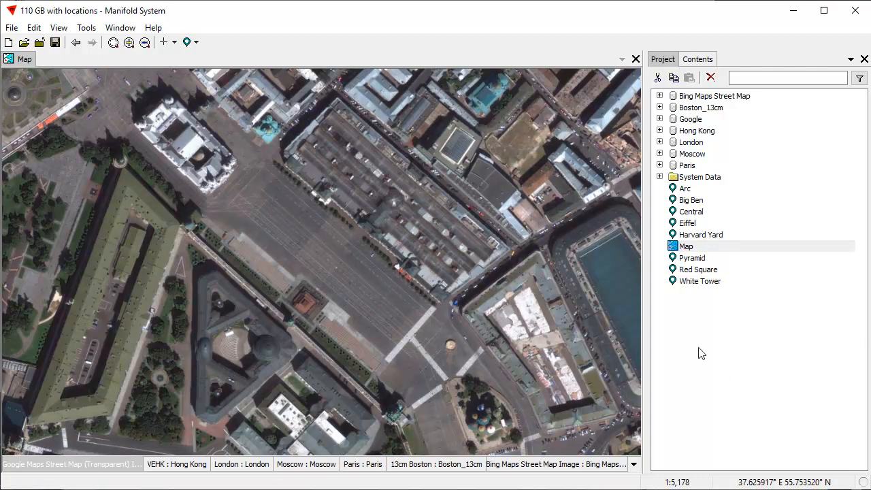
{"action": "scroll", "coordinate": [297, 279], "scroll_direction": "down", "scroll_amount": 1}
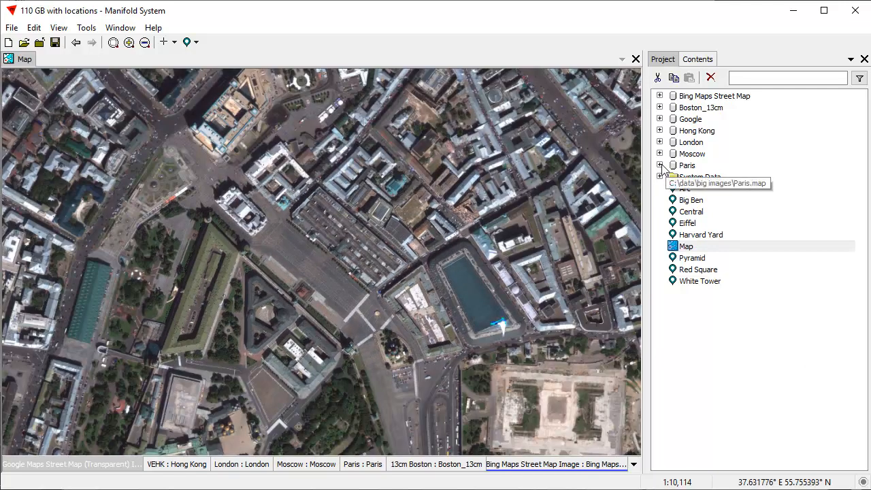
{"action": "left_click", "coordinate": [660, 165]}
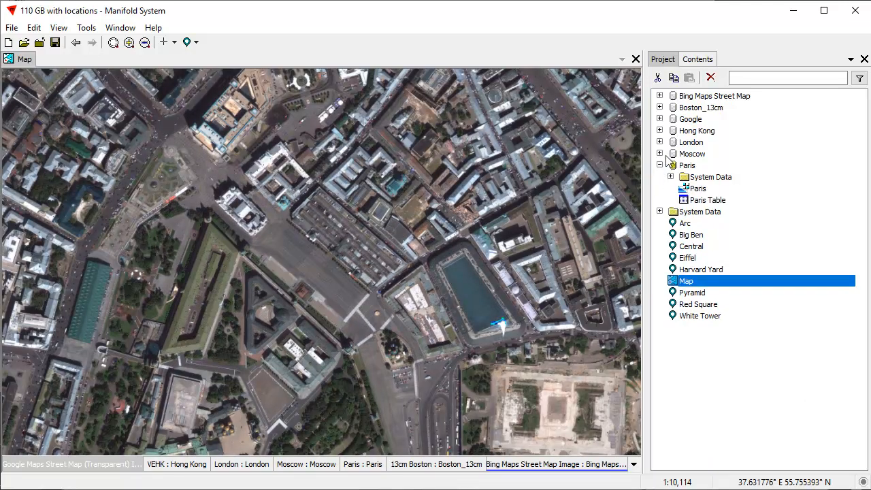
{"action": "left_click", "coordinate": [660, 154]}
{"action": "left_click", "coordinate": [660, 142]}
{"action": "left_click", "coordinate": [659, 131]}
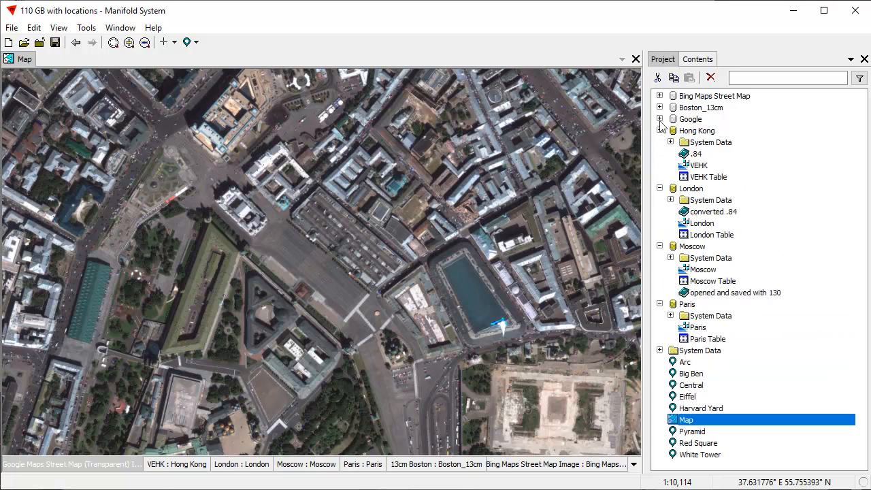
{"action": "left_click", "coordinate": [659, 119]}
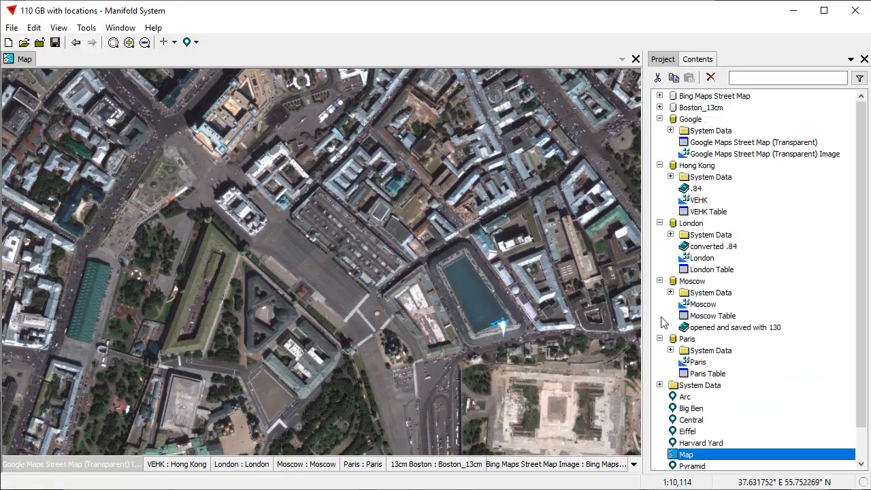
{"action": "left_click", "coordinate": [660, 119]}
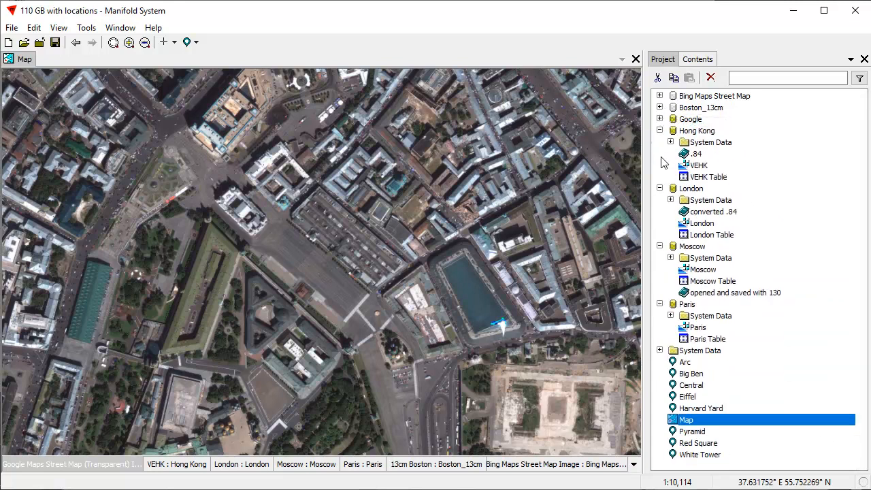
{"action": "left_click", "coordinate": [660, 130]}
{"action": "left_click", "coordinate": [660, 143]}
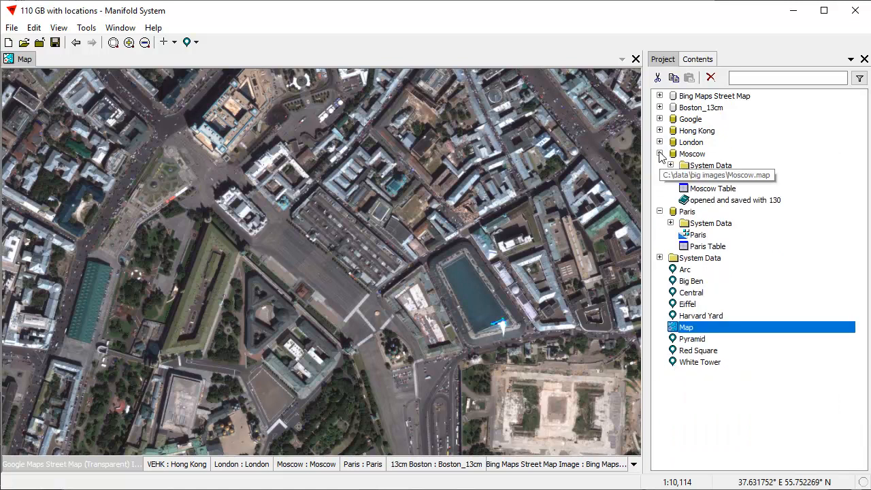
{"action": "left_click", "coordinate": [659, 154]}
{"action": "left_click", "coordinate": [659, 166]}
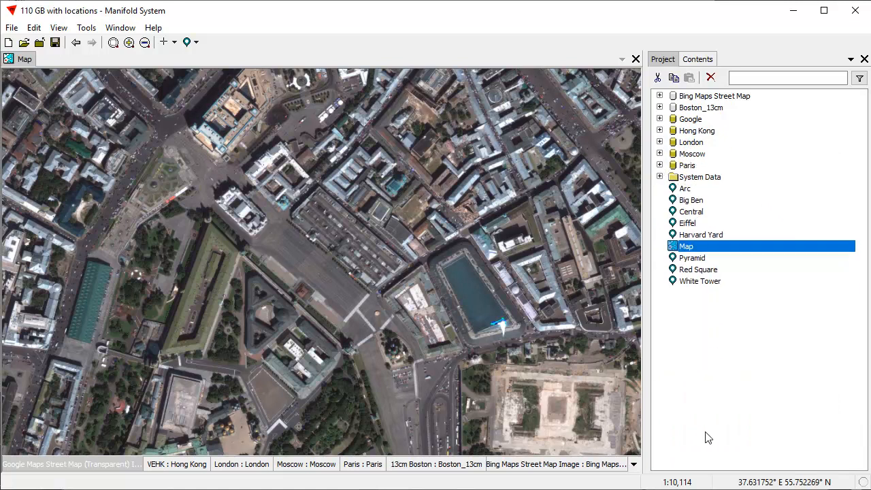
{"action": "left_click", "coordinate": [707, 382]}
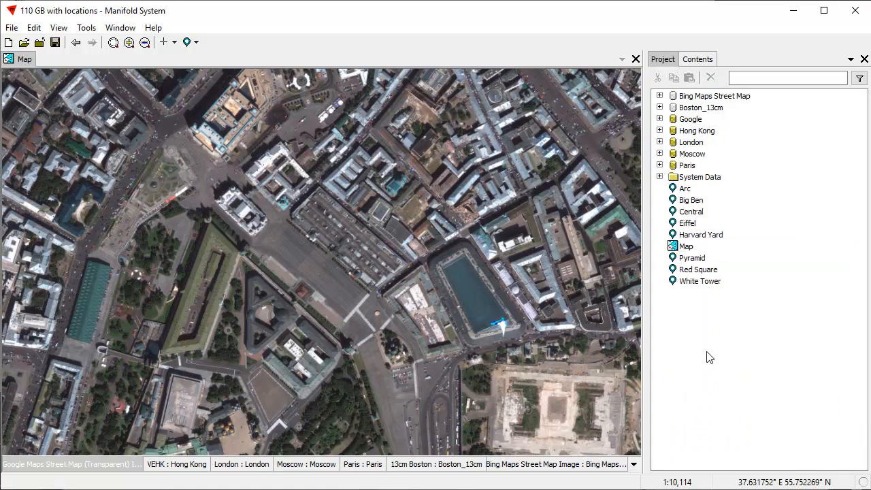